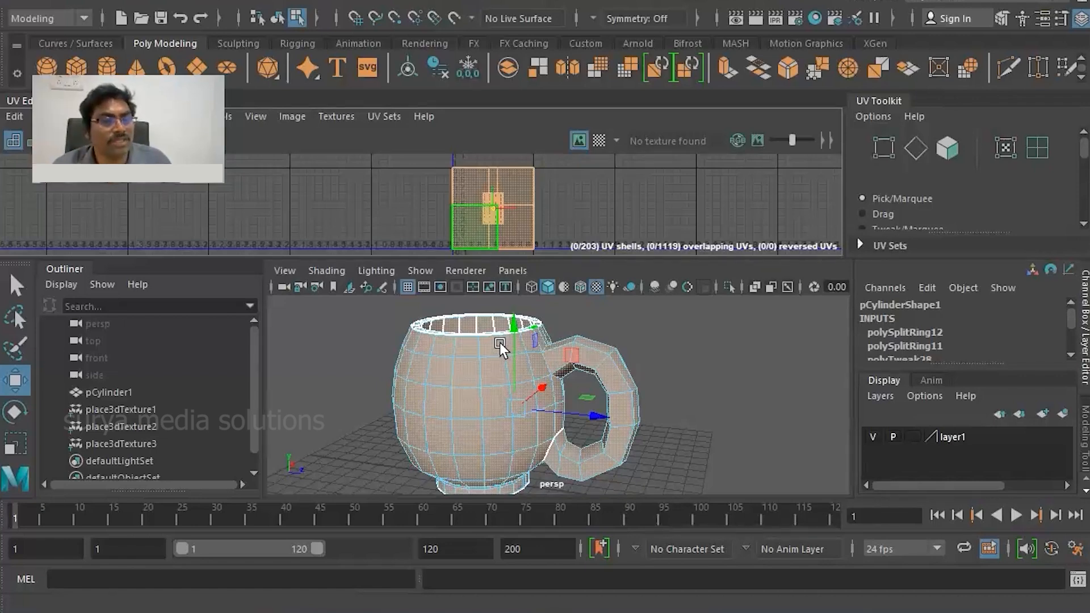
Detach the UV Editor from the docked layout and close the UV Toolkit window.
left_click(172, 195)
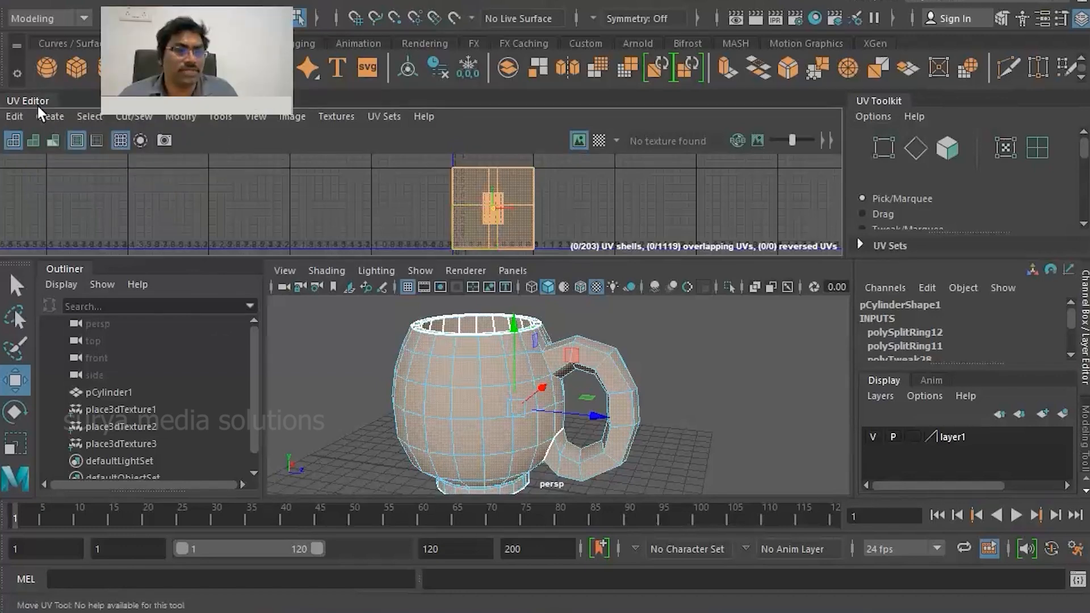
left_click_drag(37, 106, 432, 234)
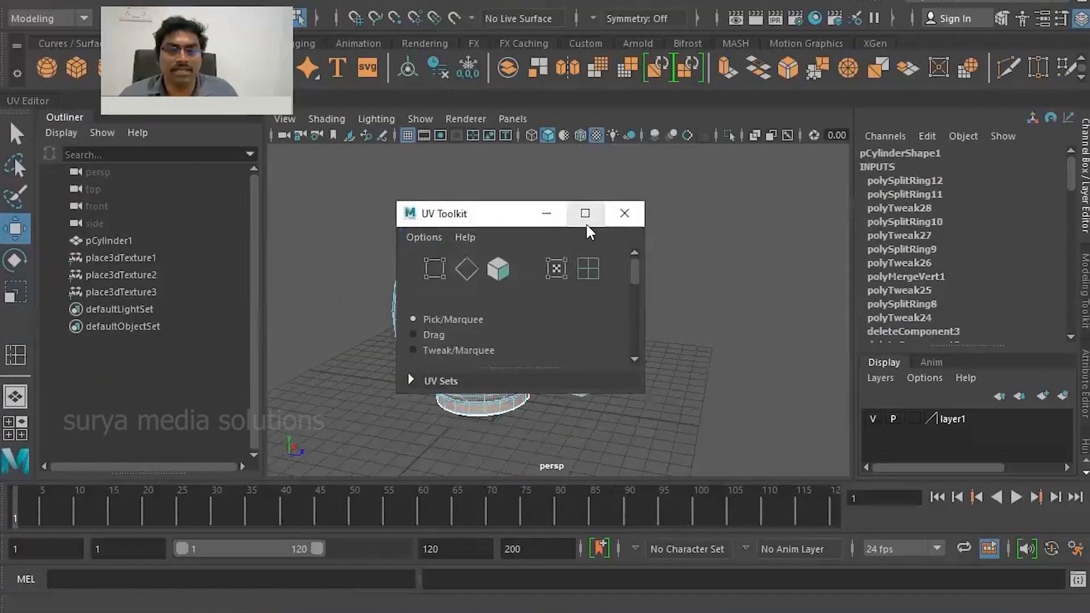
left_click(625, 213)
scroll(536, 298, "down", 5)
mouse_move(536, 299)
left_mouse_down("alt")
mouse_move(506, 316)
mouse_move(531, 319)
left_mouse_up("alt")
scroll(550, 328, "up", 7)
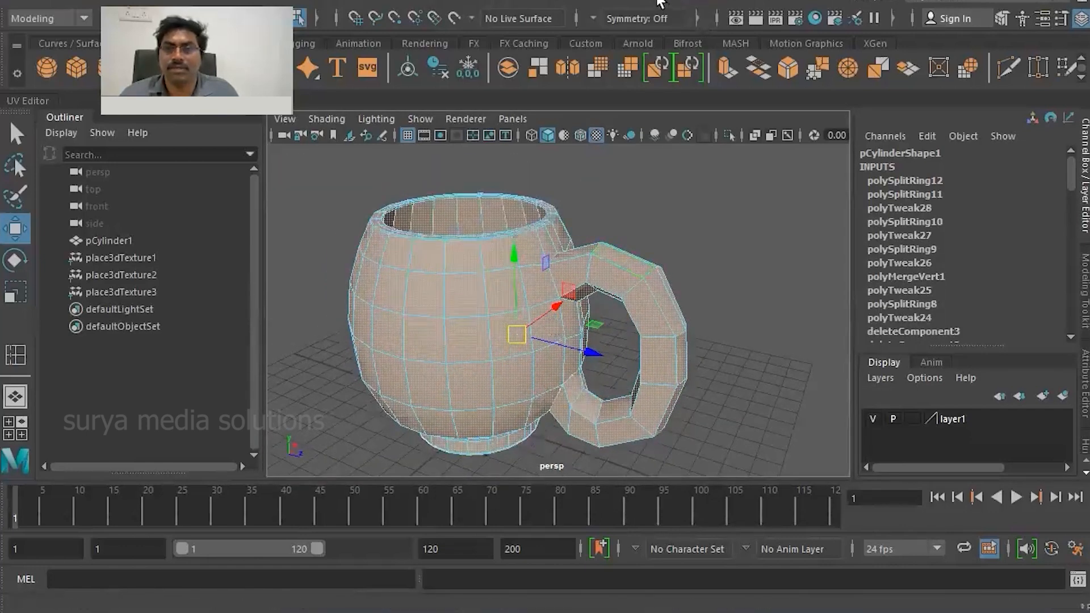
Reopen the UV Editor and place it as a floating window over the viewport.
left_click(658, 3)
left_click(706, 21)
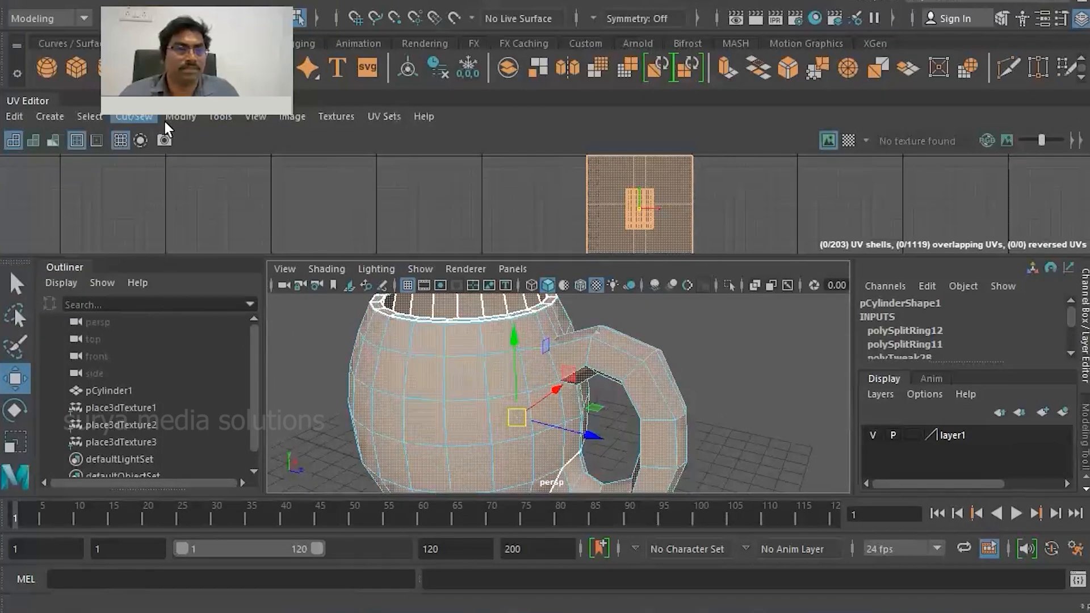
left_click_drag(23, 102, 349, 180)
scroll(805, 348, "up", 1)
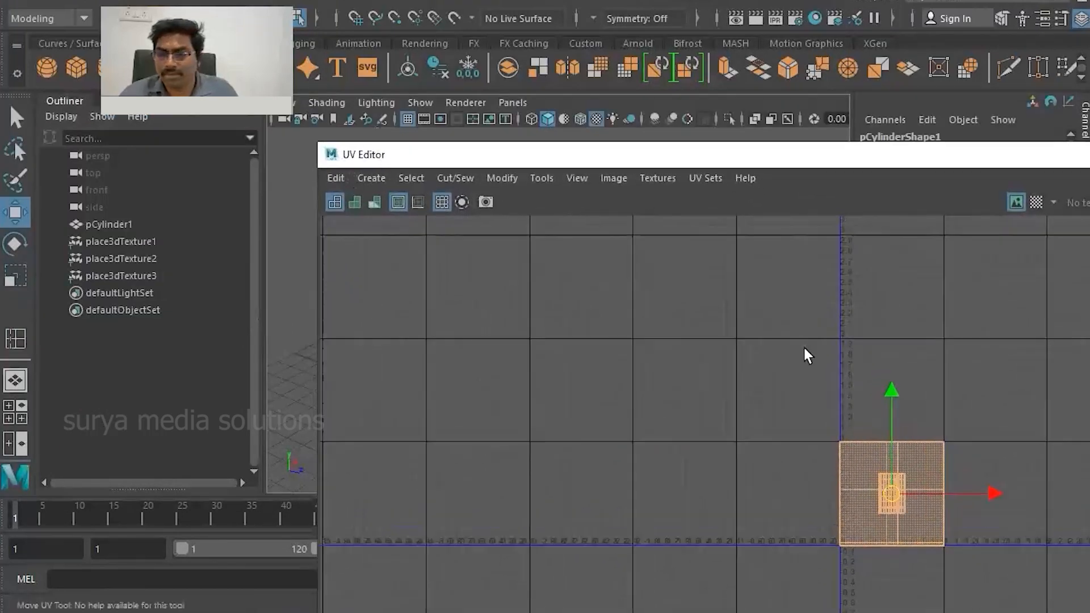
double_click(781, 158)
scroll(594, 367, "up", 5)
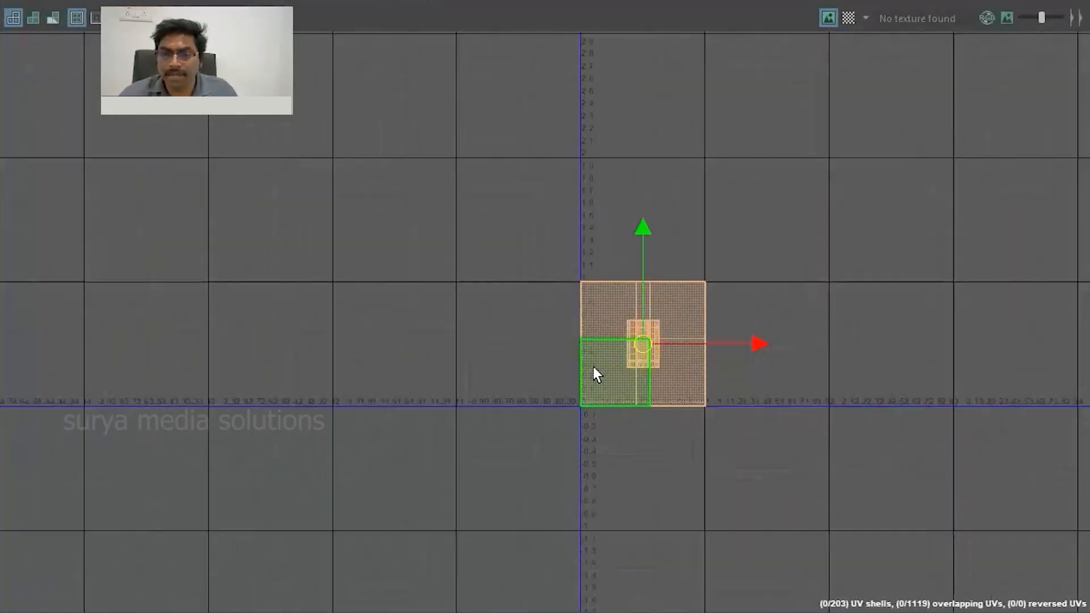
right_click_drag(781, 162, 776, 210)
left_click(1031, 1)
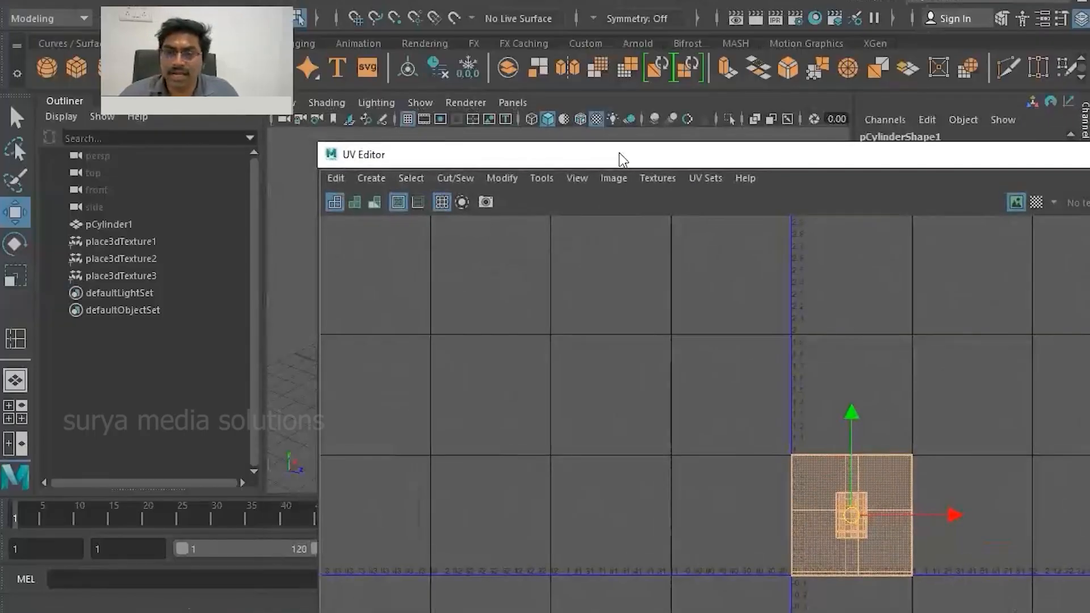
left_click_drag(632, 161, 833, 54)
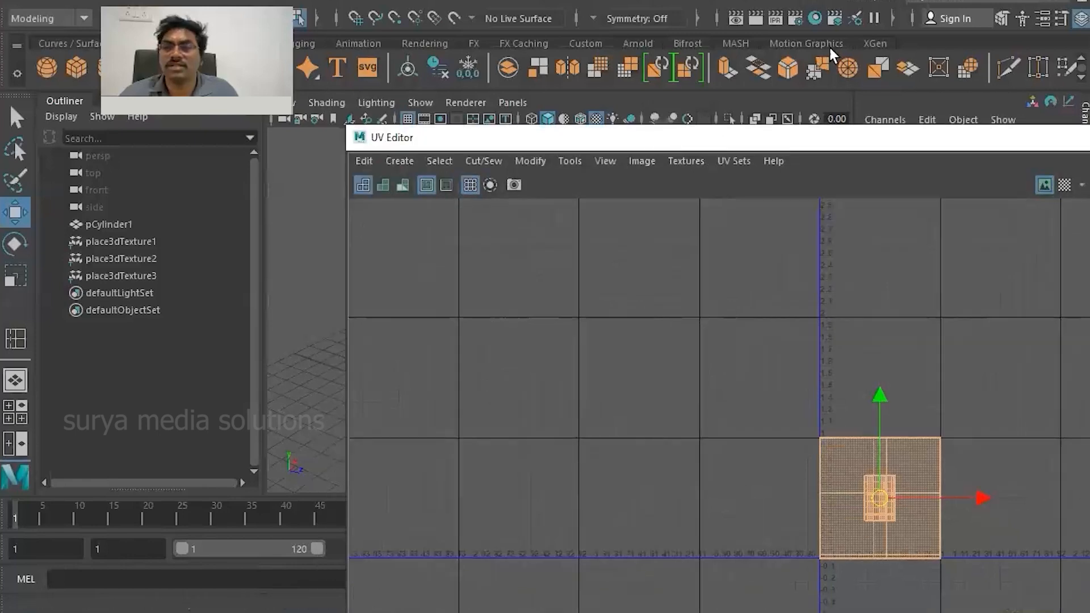
Keep the UV command list open as its own floating window beside the UV Editor.
left_click(642, 0)
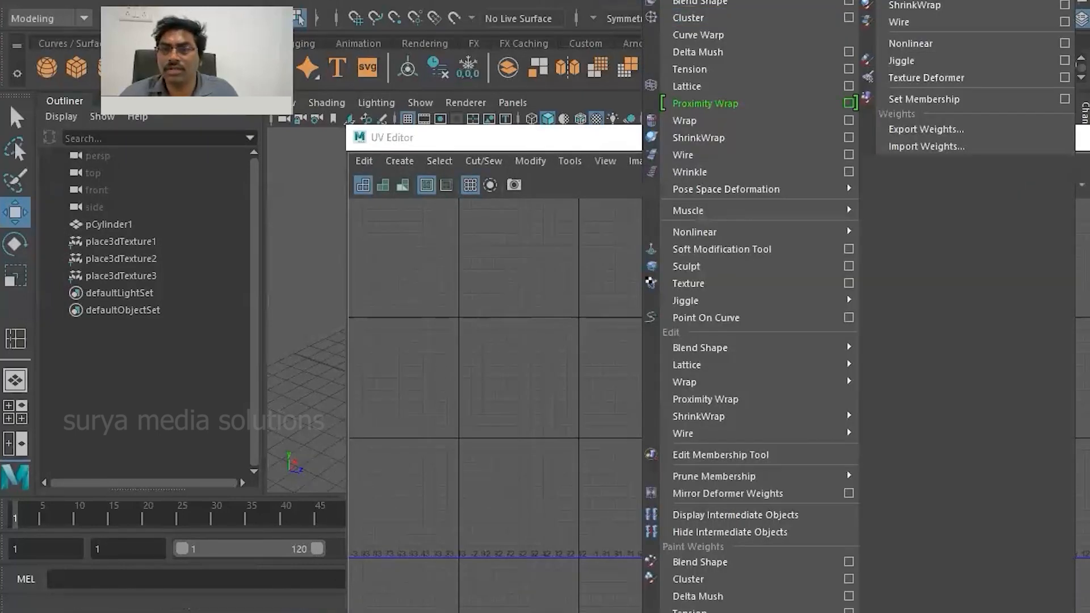
left_click(638, 0)
left_click(658, 0)
left_click(671, 4)
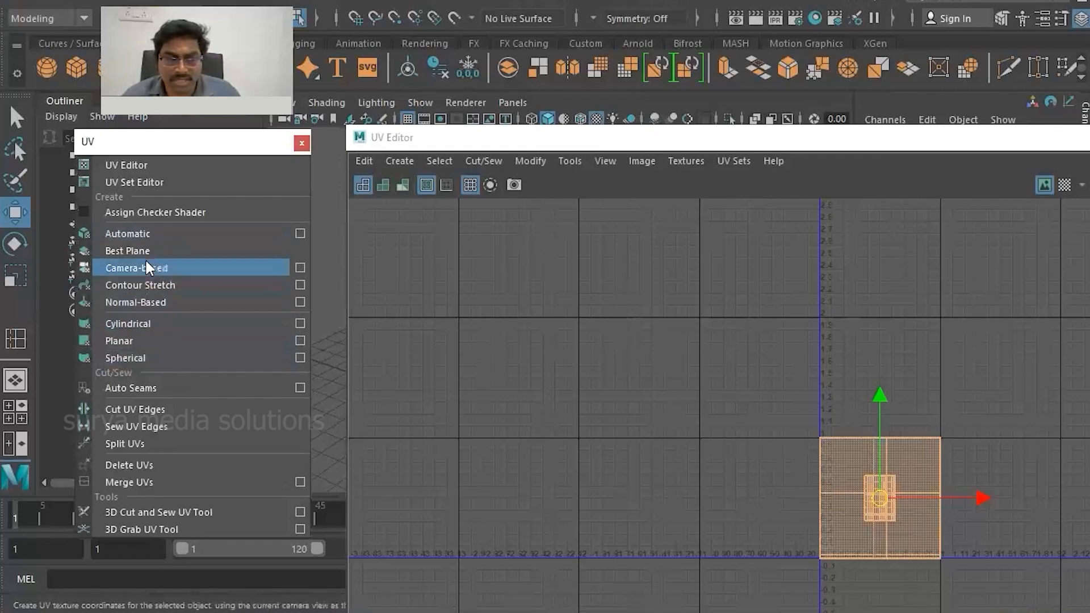
Apply an Automatic UV projection to all of the mug's selected faces.
left_click(162, 235)
scroll(837, 447, "up", 6)
middle_click_drag(839, 447, 687, 291, "alt")
scroll(739, 331, "up", 3)
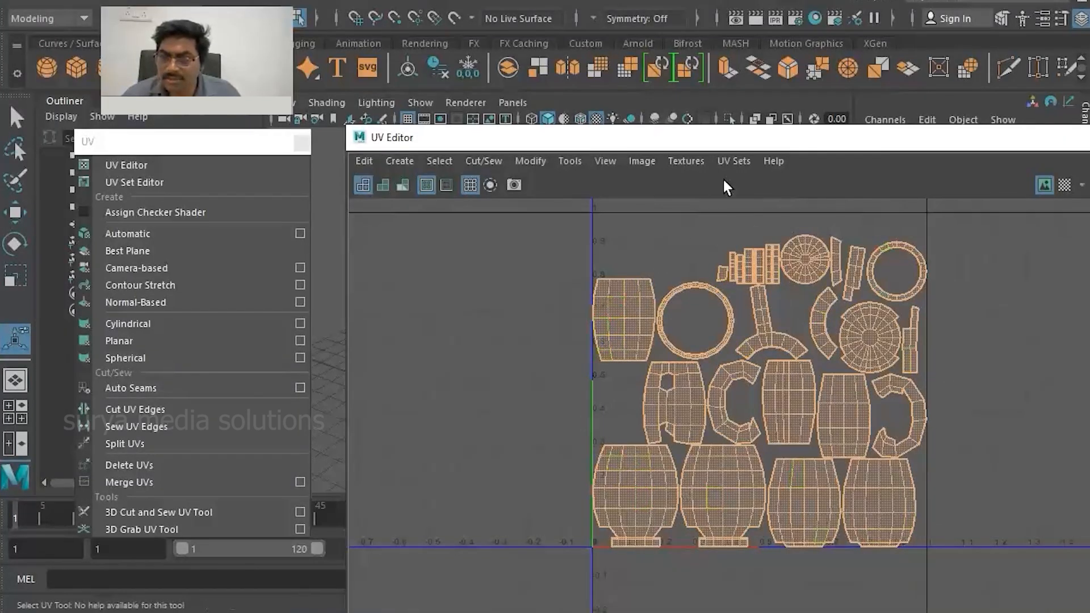
Examine the separate UV shells of the body, rim, base and handle in the automatic layout.
scroll(824, 314, "up", 3)
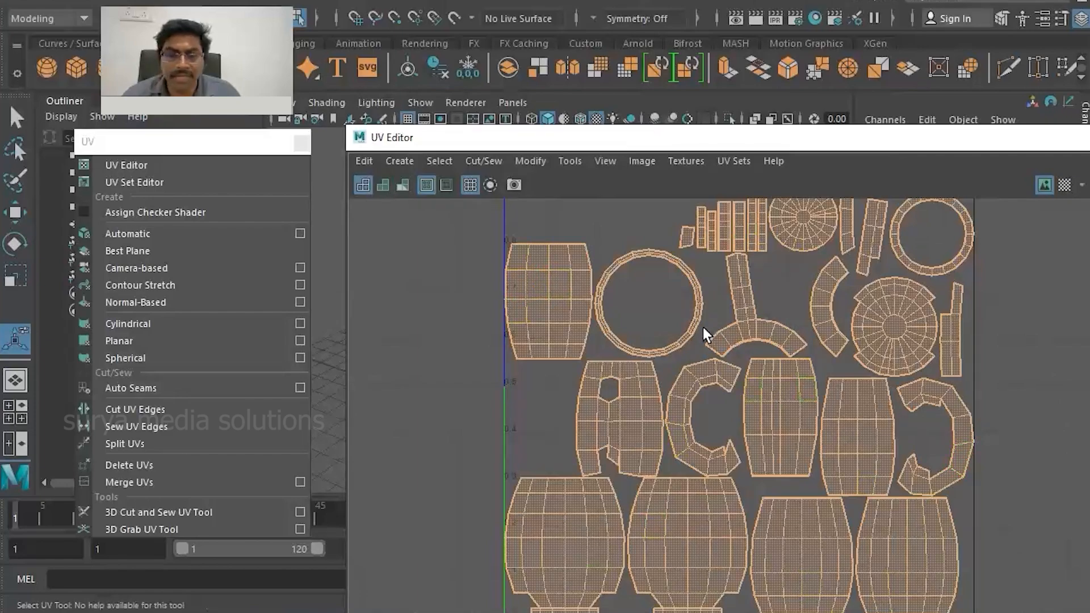
scroll(704, 335, "up", 4)
middle_click_drag(761, 335, 727, 267, "alt")
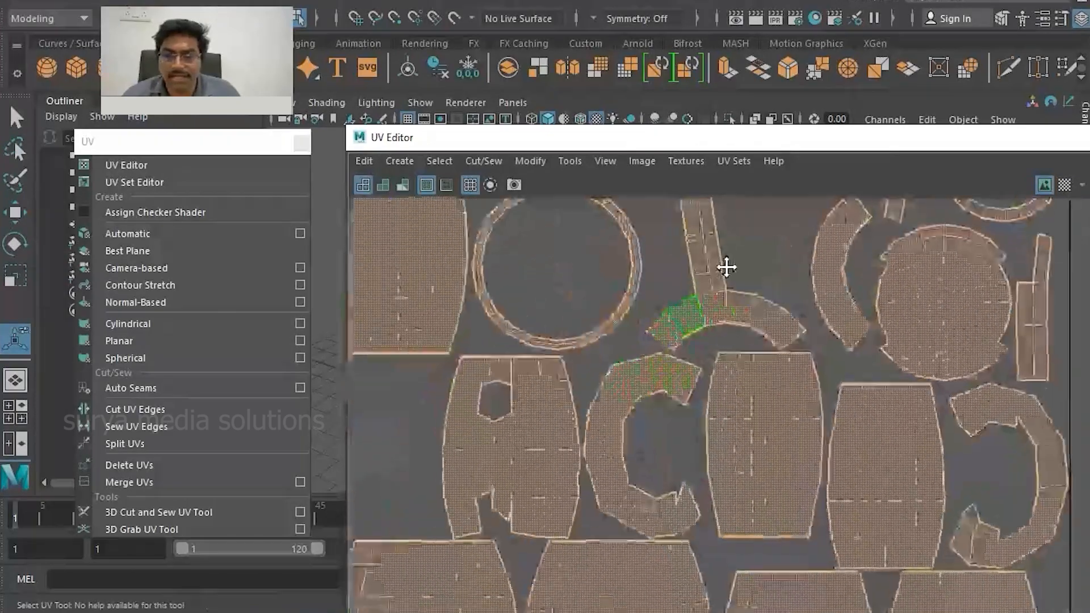
scroll(727, 267, "down", 5)
middle_click_drag(668, 415, 752, 286, "alt")
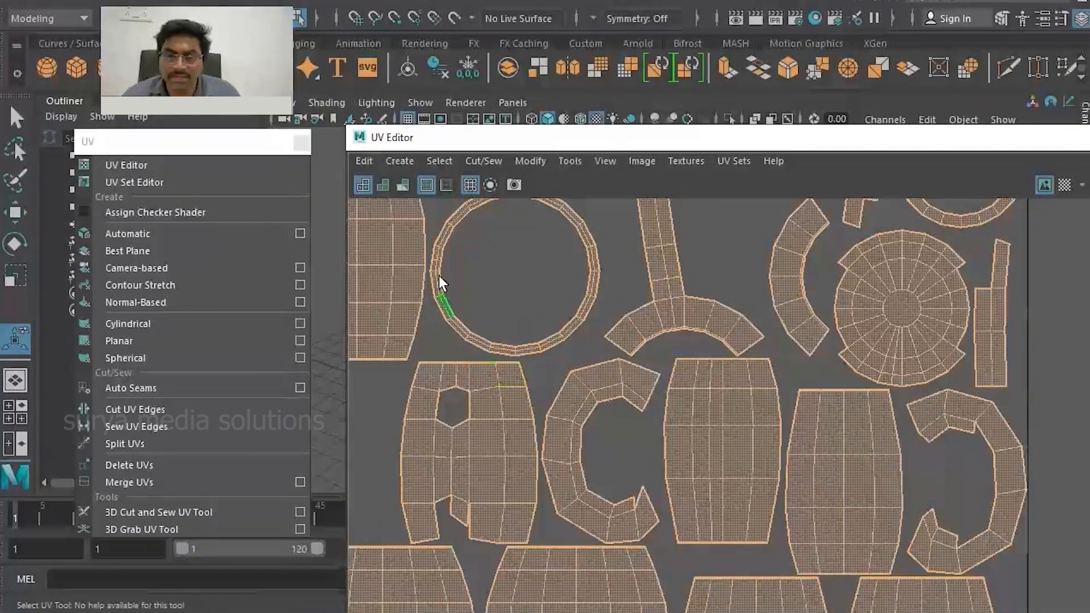
scroll(691, 421, "down", 3)
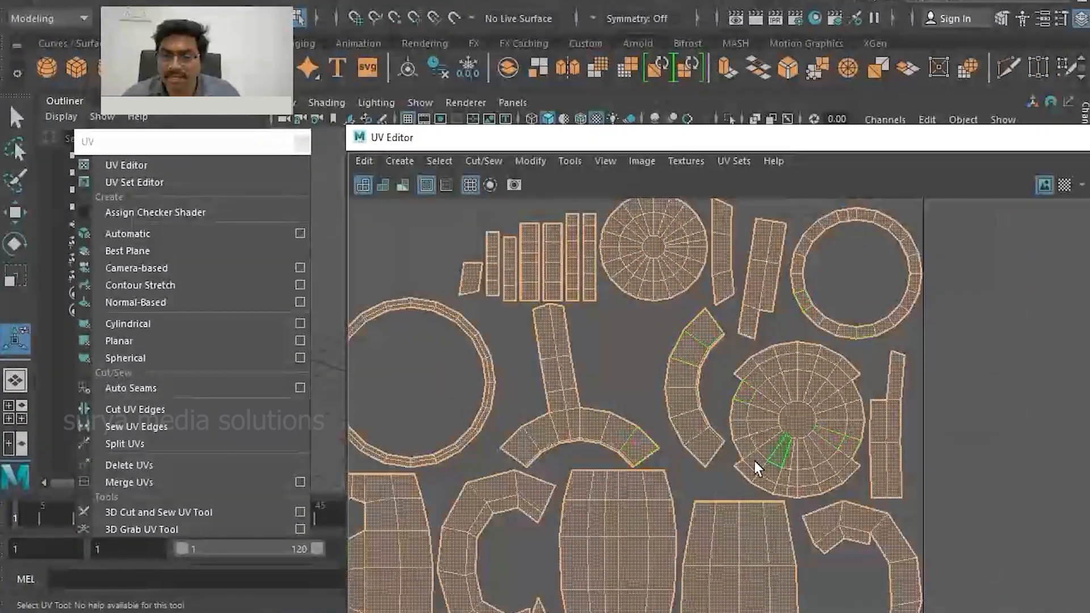
scroll(758, 462, "up", 3)
scroll(758, 462, "down", 2)
middle_click_drag(718, 479, 767, 344, "alt")
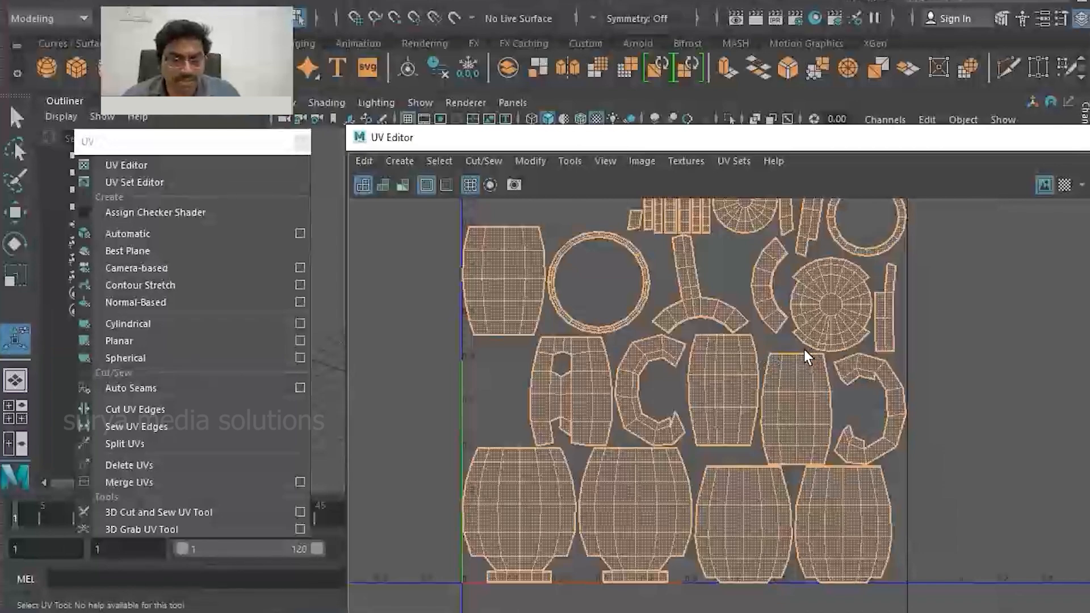
middle_click_drag(564, 437, 572, 384, "alt")
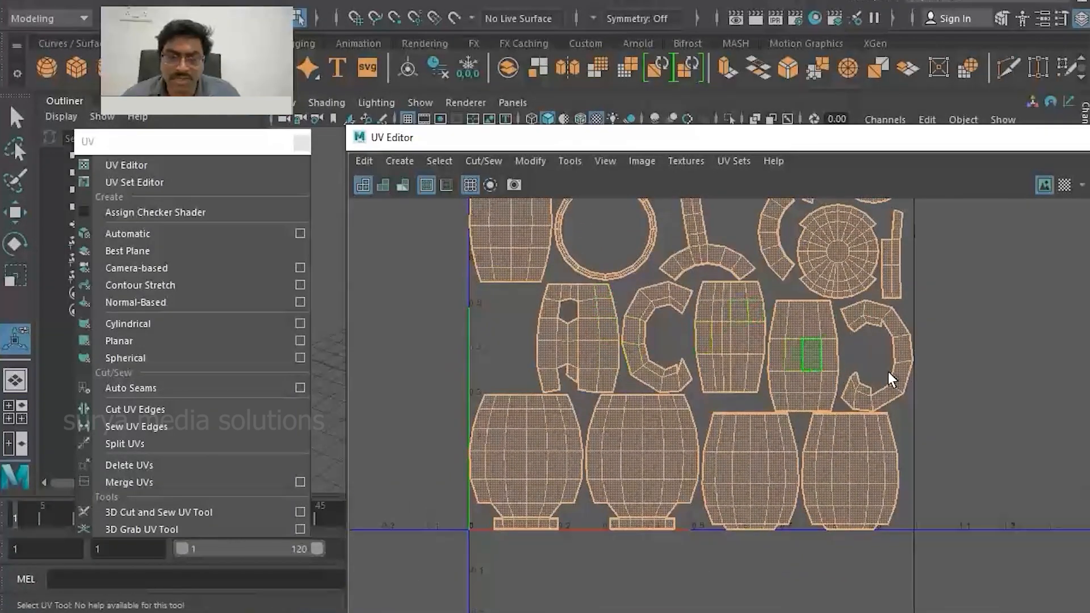
Select all of the mug's faces in the UV Editor and apply a Cylindrical UV projection.
right_click_drag(581, 406, 566, 400)
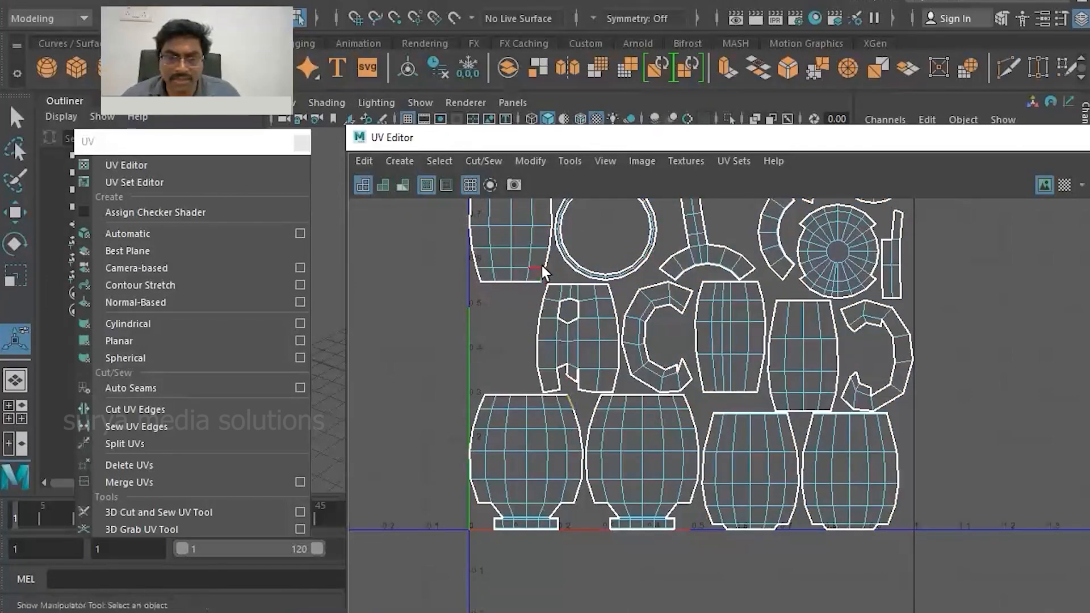
middle_click_drag(534, 266, 568, 355, "alt")
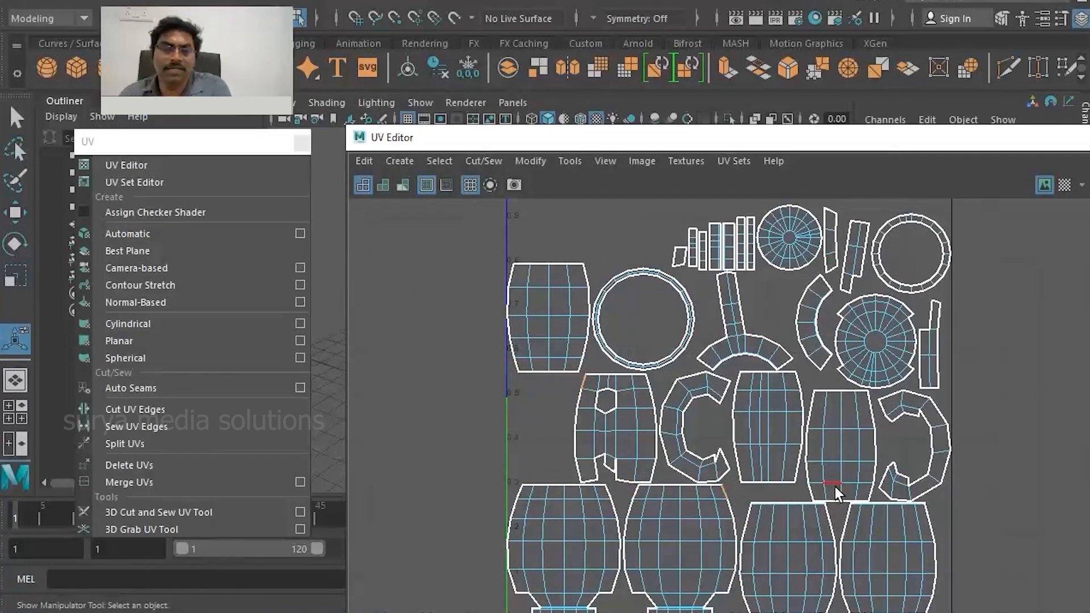
scroll(686, 399, "down", 5)
right_click_drag(611, 286, 675, 291)
left_click_drag(521, 258, 1034, 610)
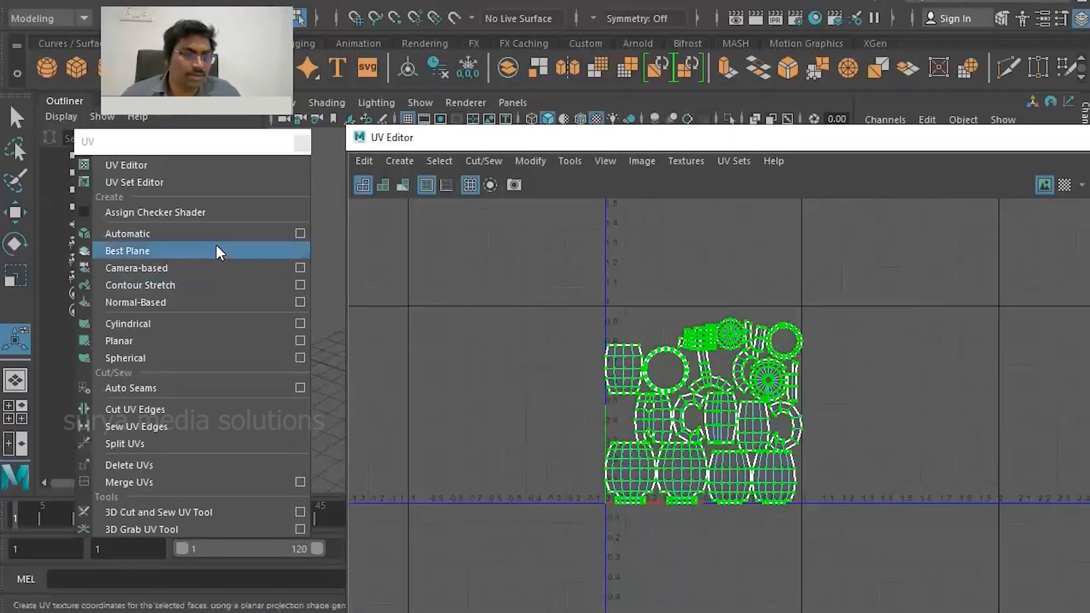
right_click_drag(540, 273, 540, 322)
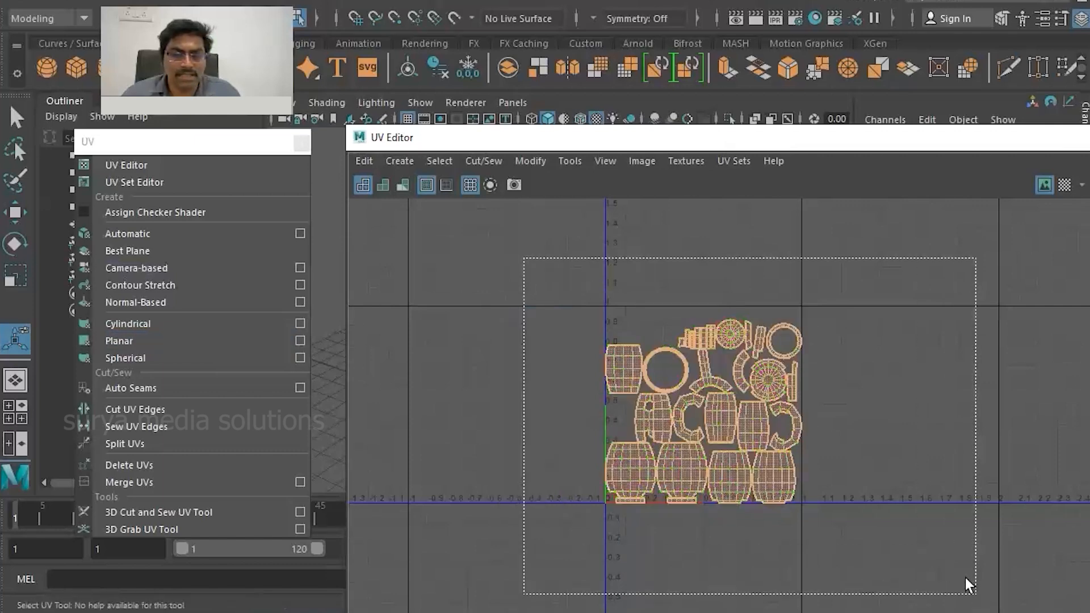
left_click(146, 324)
Clear the face selection and examine the cylindrical UV layout of the mug.
scroll(721, 369, "down", 5)
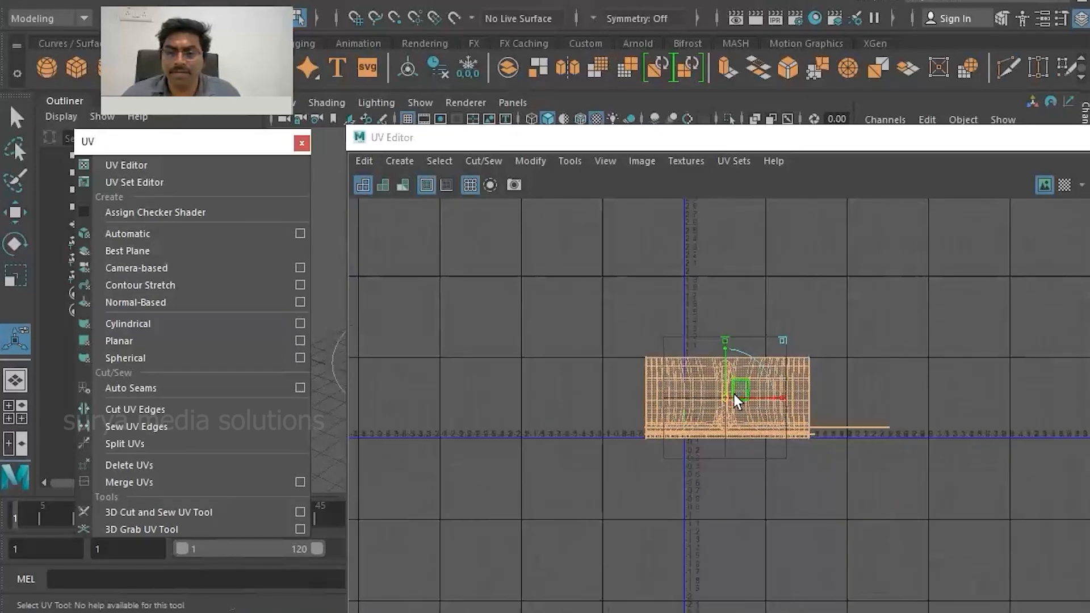
middle_click_drag(725, 397, 554, 290, "alt")
left_click_drag(551, 281, 541, 296)
left_click(513, 450)
scroll(586, 371, "up", 5)
middle_click_drag(589, 386, 766, 513, "alt")
scroll(671, 447, "up", 3)
scroll(671, 447, "up", 1)
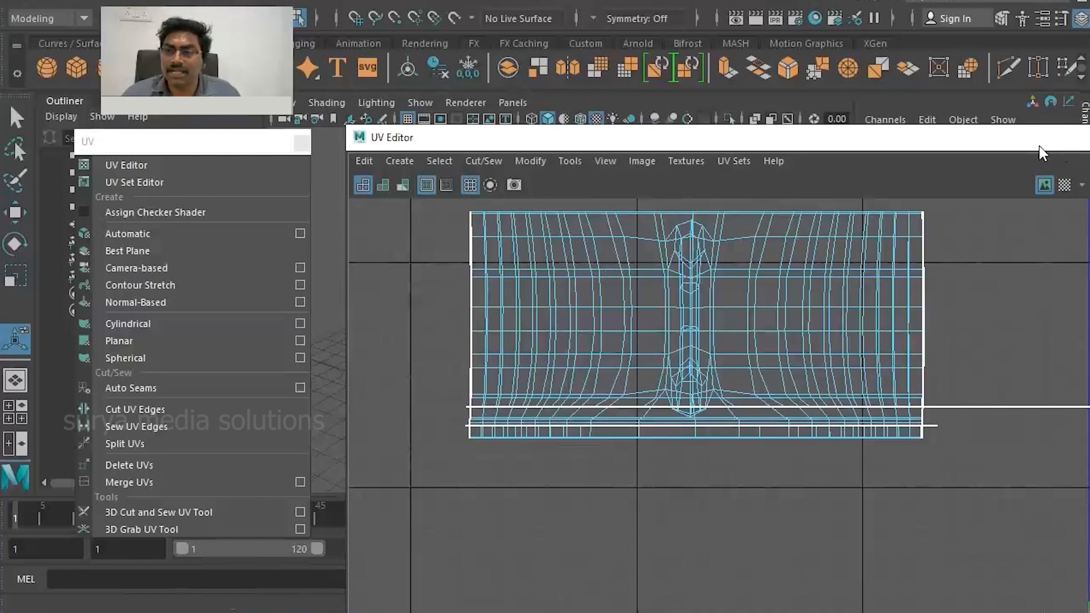
Minimize the UV Editor and enlarge the perspective view so the mug fills the workspace.
left_click_drag(1039, 146, 843, 159)
left_click(1013, 156)
scroll(465, 304, "up", 4)
left_click_drag(611, 326, 581, 358, "alt")
key("ctrl+space")
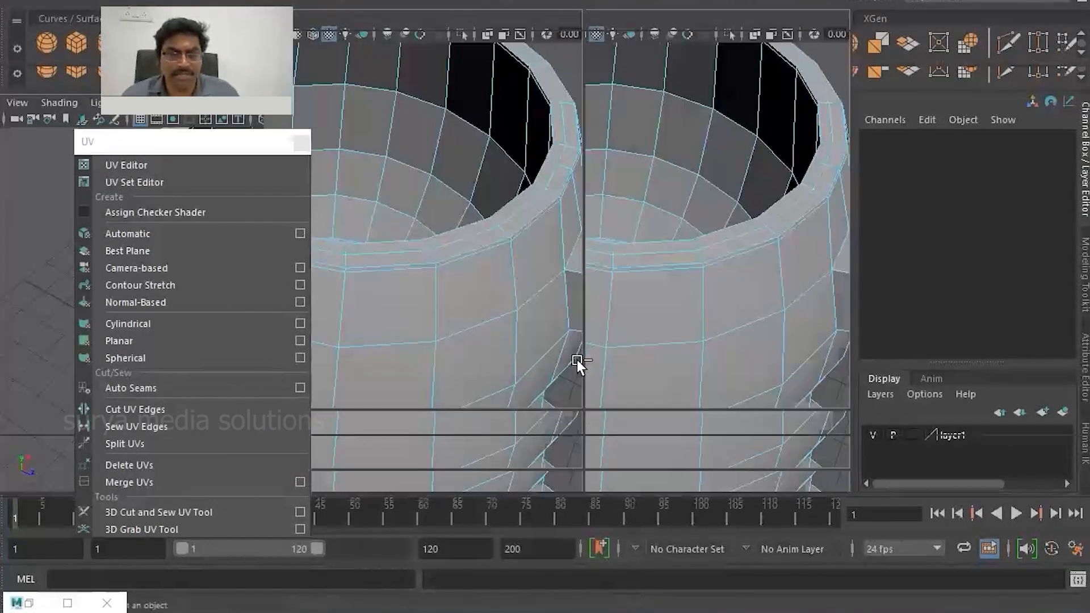
Switch the mug to edge selection and select the edge loops around its top rim.
scroll(590, 346, "down", 5)
scroll(540, 346, "up", 4)
right_click_drag(520, 160, 520, 177)
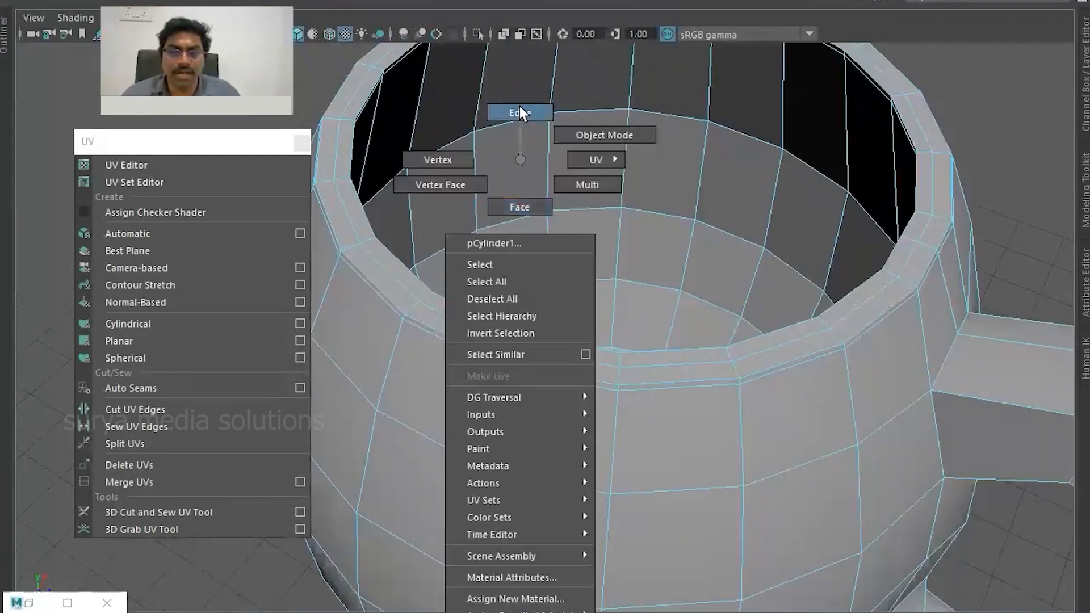
right_click_drag(520, 113, 519, 112)
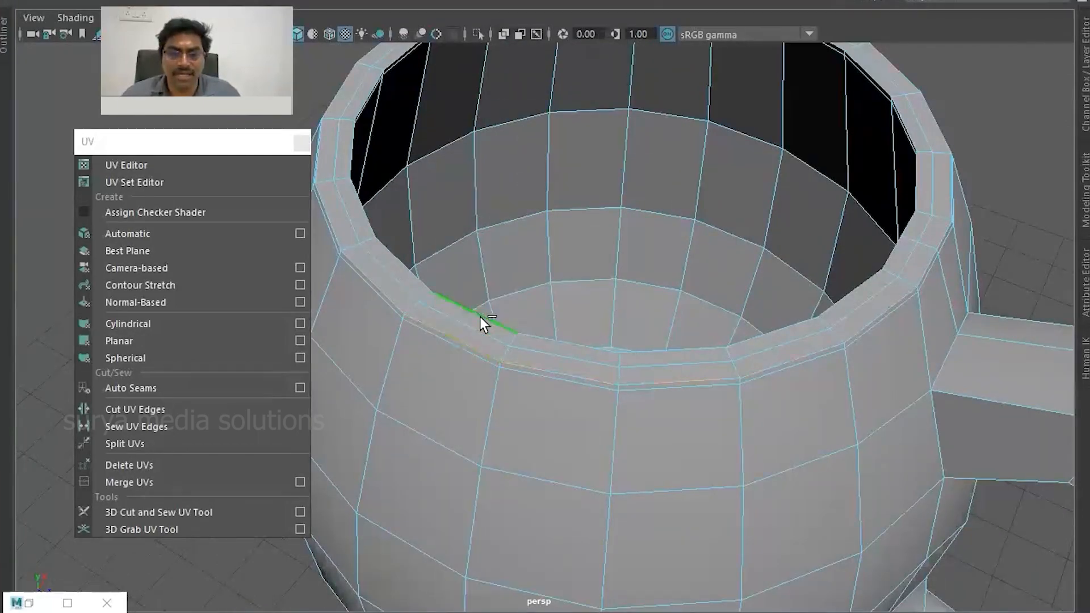
scroll(580, 347, "down", 5)
left_click_drag(581, 349, 410, 380, "alt")
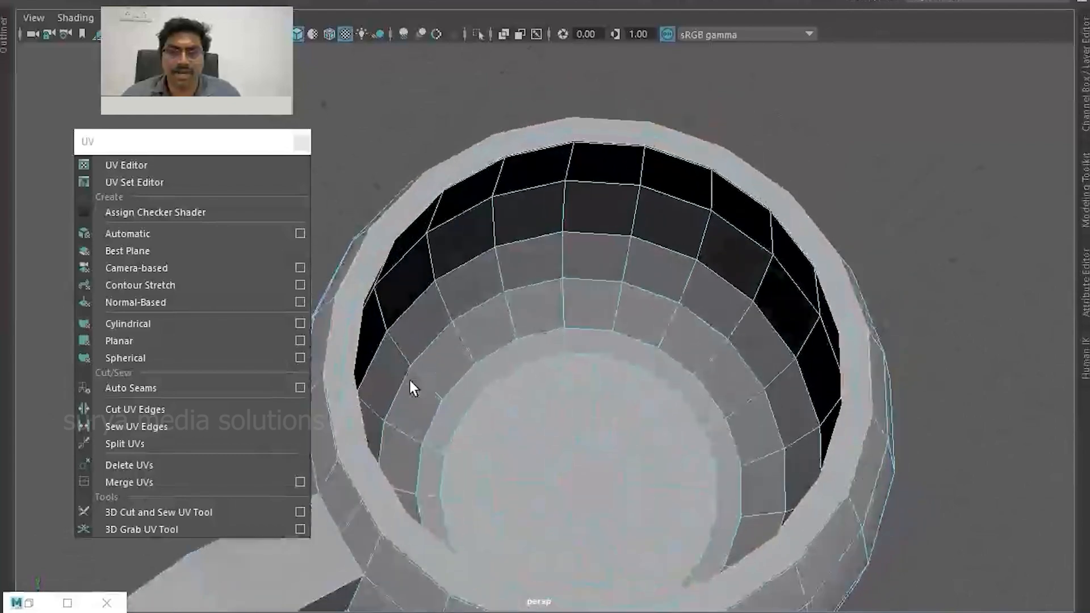
scroll(411, 381, "up", 3)
scroll(445, 412, "down", 3)
Add the edge loop where the mug's body meets its base to the selection.
scroll(448, 418, "down", 4)
left_click_drag(449, 418, 503, 238, "alt")
scroll(635, 400, "up", 2)
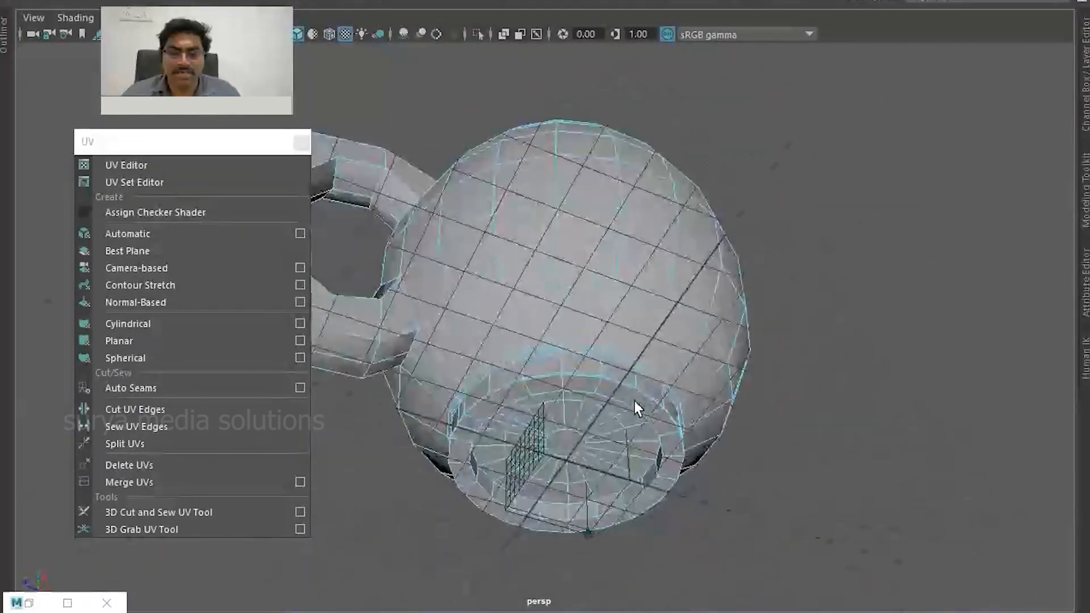
scroll(634, 401, "up", 6)
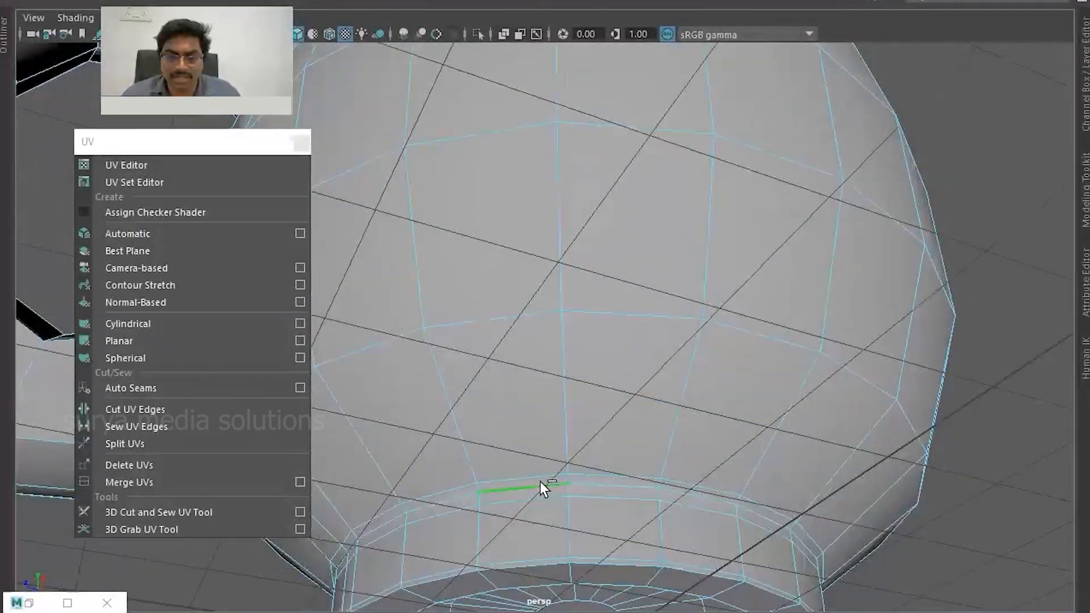
scroll(676, 477, "down", 7)
left_click_drag(654, 461, 640, 498, "alt")
scroll(640, 498, "up", 8)
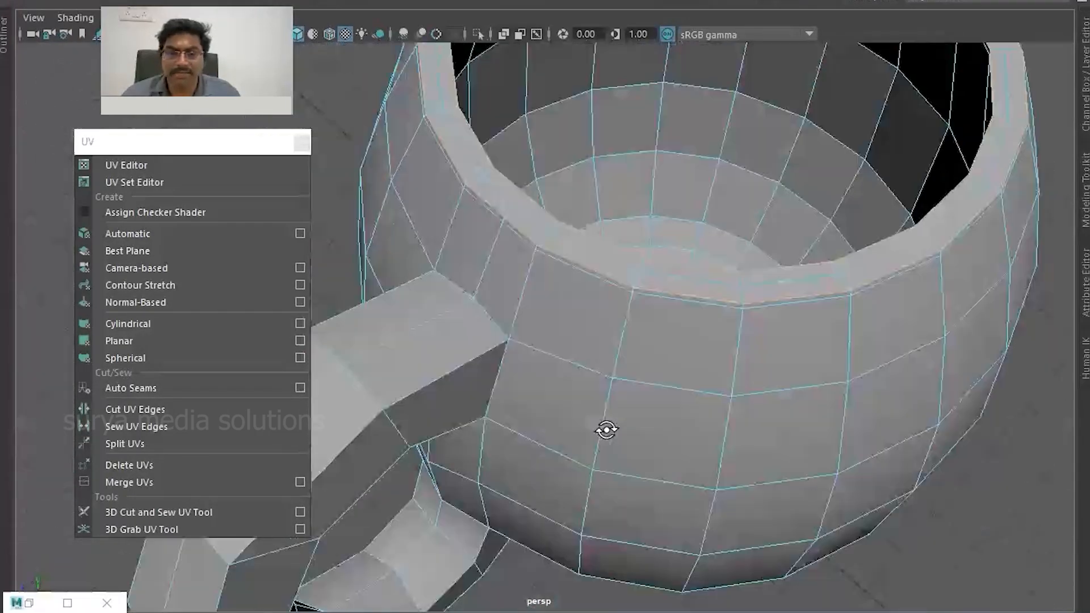
Add the edges where the handle's upper and lower ends join the mug's body to the selection.
left_click_drag(606, 430, 593, 423, "alt")
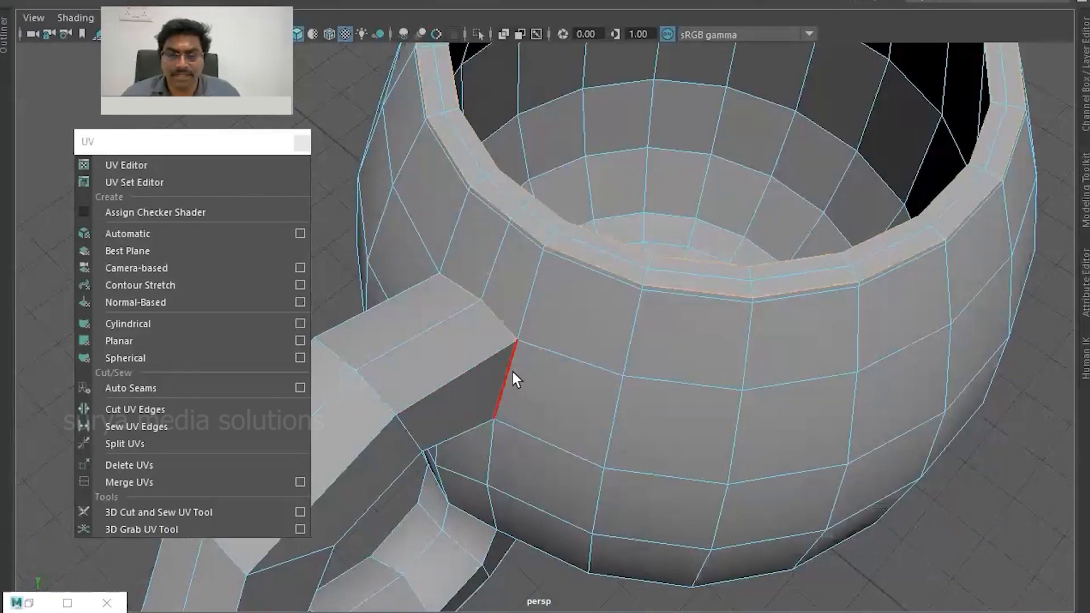
left_click_drag(592, 367, 693, 341, "alt")
left_click_drag(723, 248, 475, 353, "alt")
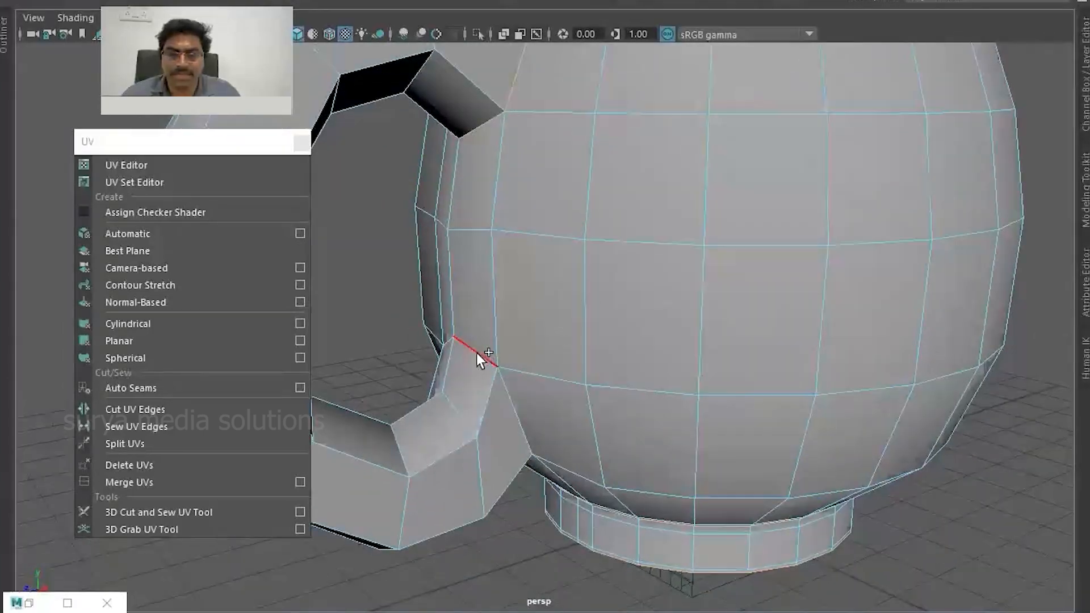
left_click_drag(510, 393, 648, 346, "alt")
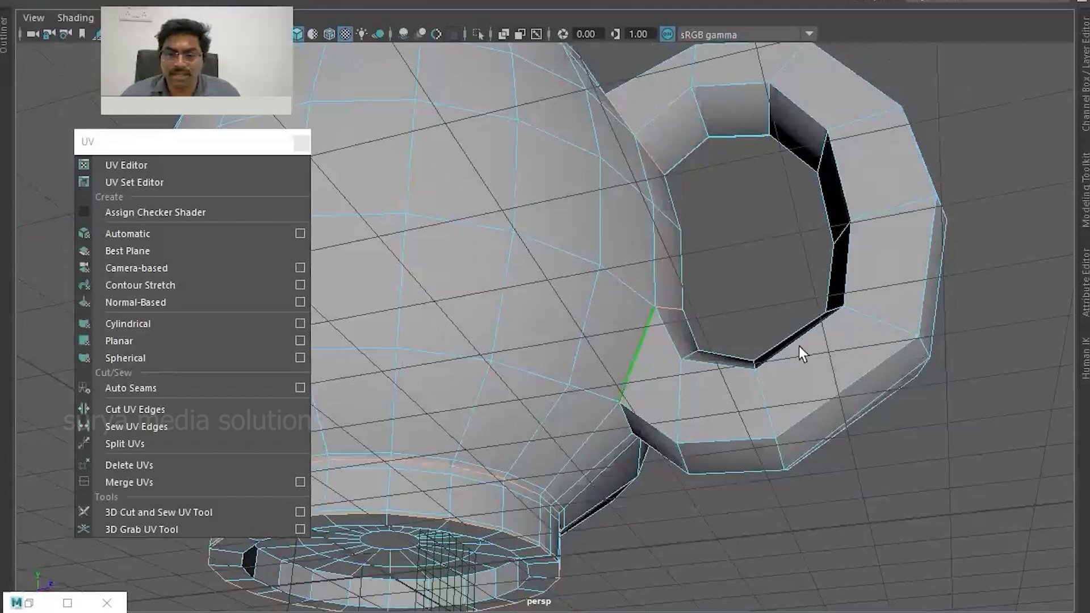
left_click_drag(798, 345, 706, 246, "alt")
left_click_drag(652, 293, 678, 197, "alt")
Add the edge loop around the recessed underside of the mug's base to the selection.
right_click_drag(678, 197, 730, 309, "alt")
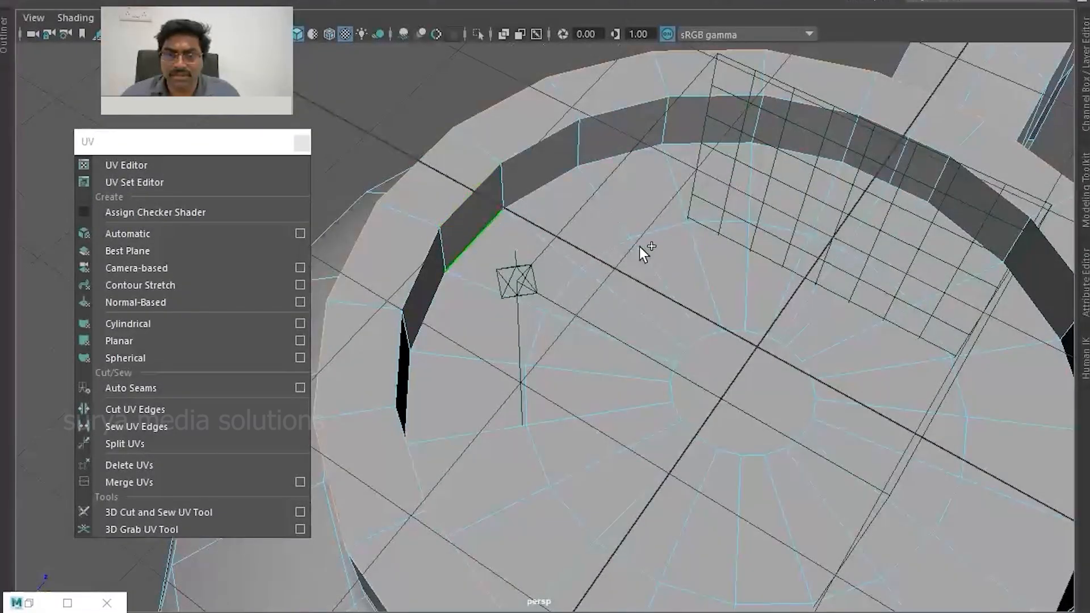
right_click_drag(639, 246, 626, 227, "alt")
left_click_drag(626, 227, 677, 300, "alt")
right_click_drag(677, 300, 565, 400, "alt")
right_click_drag(652, 409, 542, 378, "alt")
left_click_drag(542, 378, 602, 346, "alt")
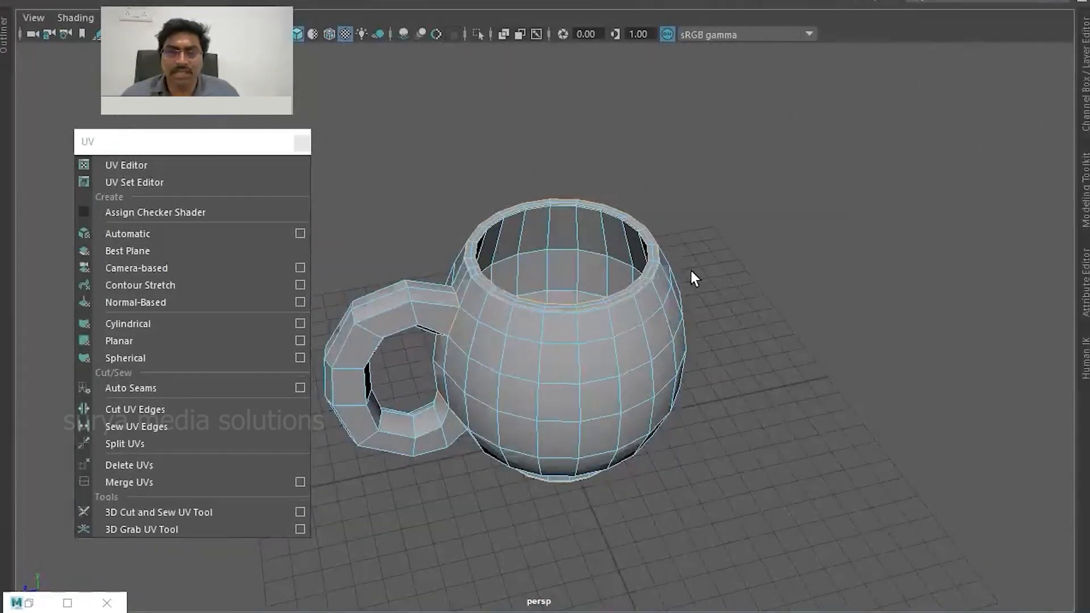
Open the UV Editor, move the UV Toolkit aside and cut the UVs along the selected seam edges.
left_click(130, 165)
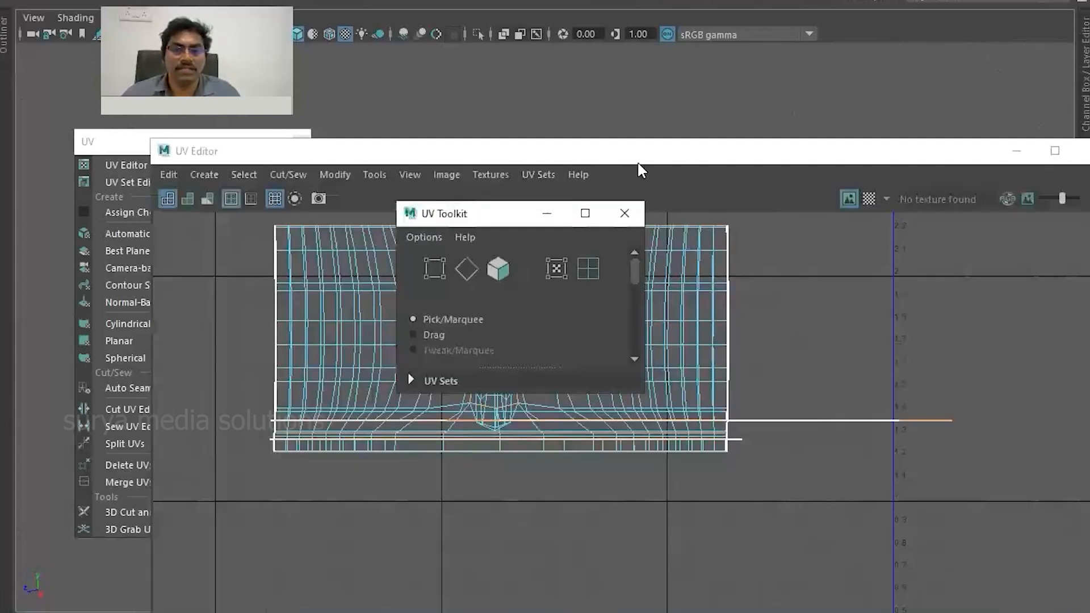
left_click_drag(493, 221, 163, 130)
scroll(602, 332, "down", 3)
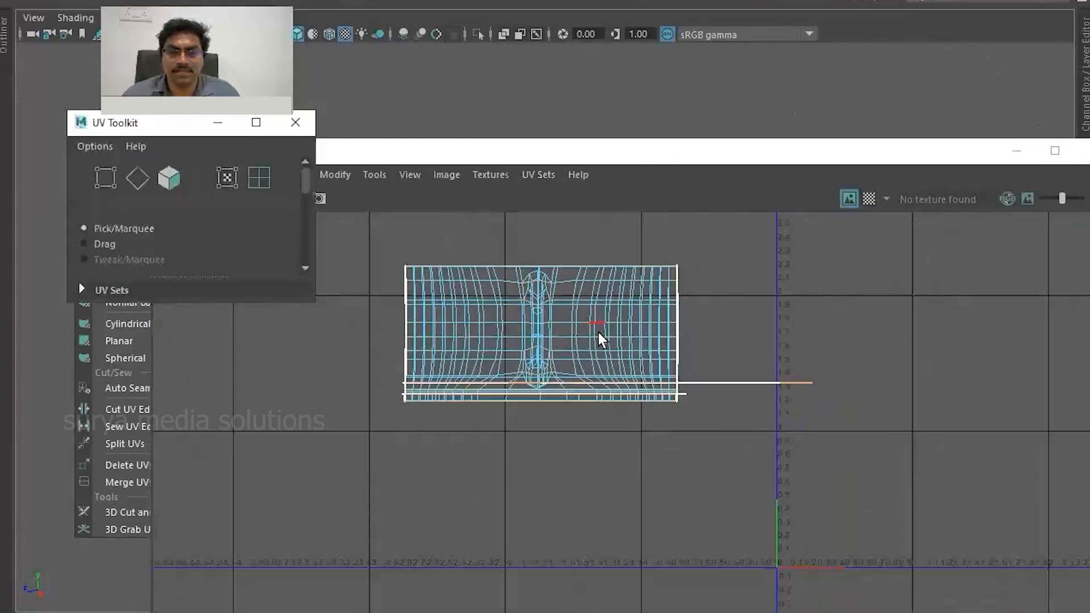
right_click_drag(588, 311, 529, 337, "shift")
scroll(616, 358, "down", 2)
key("w")
left_click_drag(670, 338, 421, 374)
key("ctrl+z")
Switch to UV shell selection and move the mug's outer and inner wall shells away from the stack in opposite directions.
right_click_drag(611, 326, 549, 279)
scroll(690, 406, "up", 2)
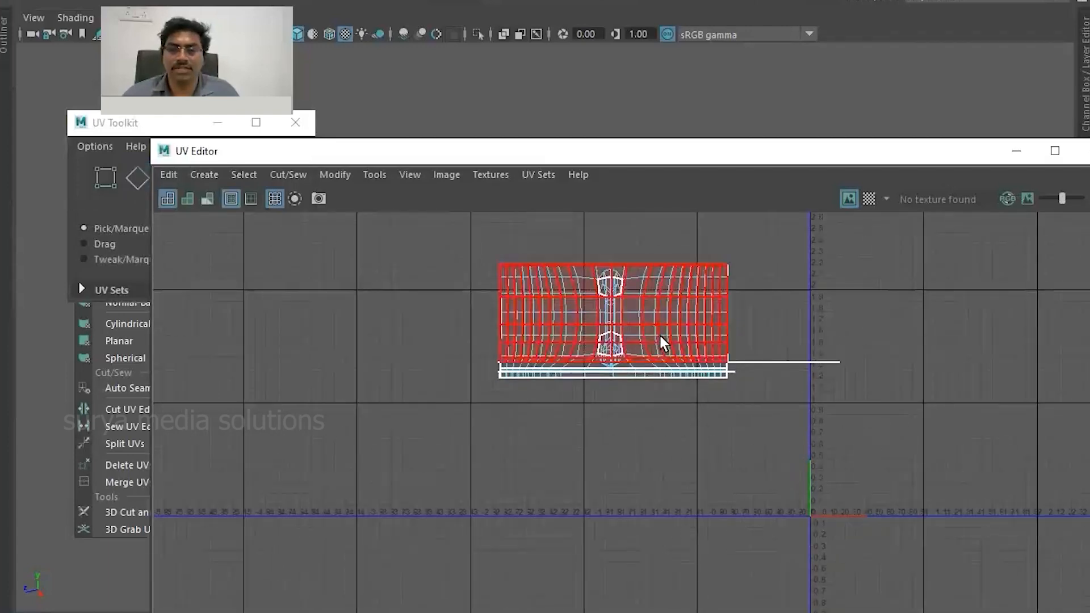
left_click(605, 319)
left_click_drag(605, 319, 280, 293)
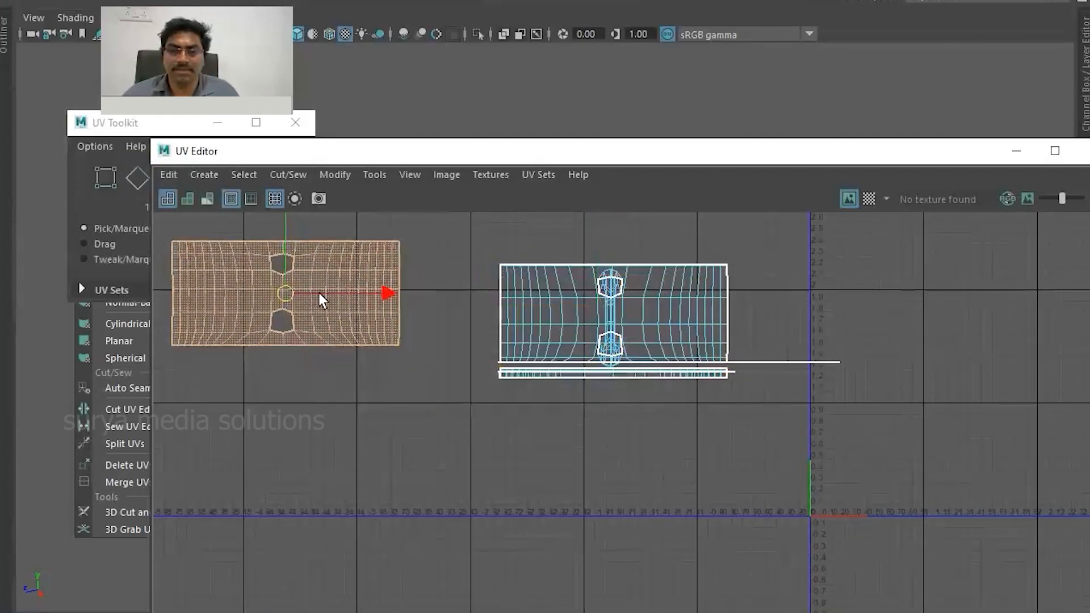
left_click(612, 310)
left_click_drag(612, 310, 925, 248)
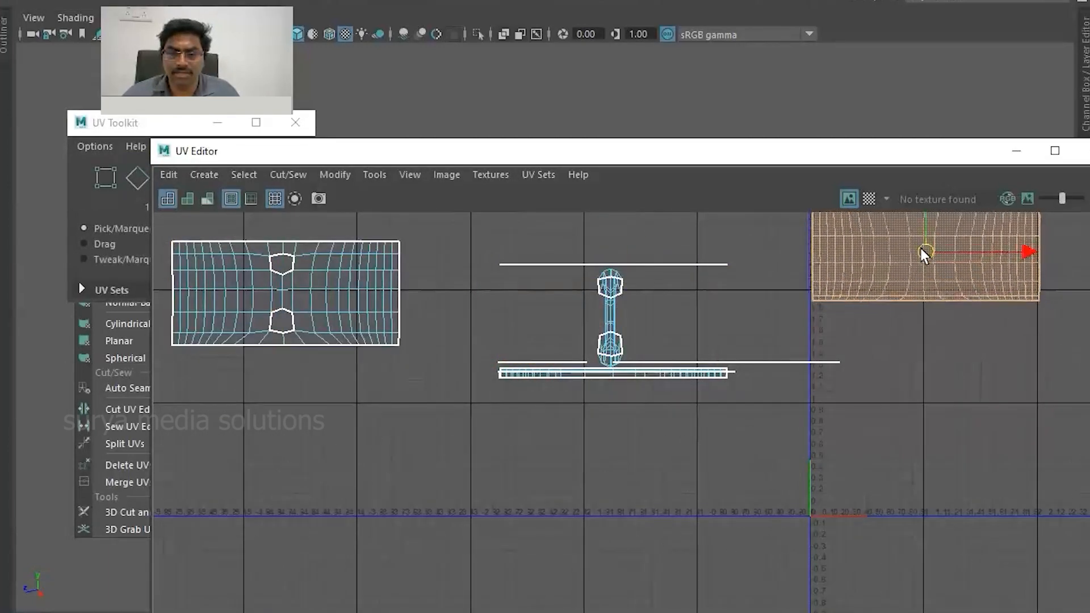
Move the flat rim shell, the handle shell and the longest flat line-shaped shell up, clear of the remaining stacked shells.
left_click(643, 263)
left_click_drag(619, 249, 620, 190)
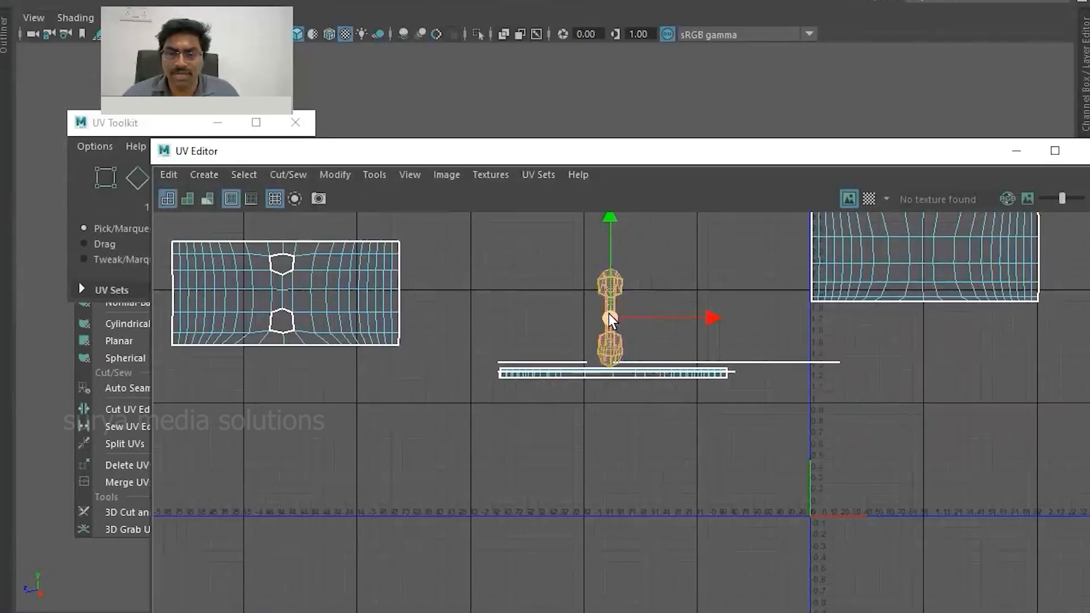
left_click_drag(609, 318, 525, 260)
left_click(691, 361)
left_click_drag(720, 363, 698, 268)
Move one thin base strip and one full-width flat shell down so that they lie apart below the stack.
left_click(567, 351)
left_click(560, 372)
left_click_drag(612, 374, 585, 474)
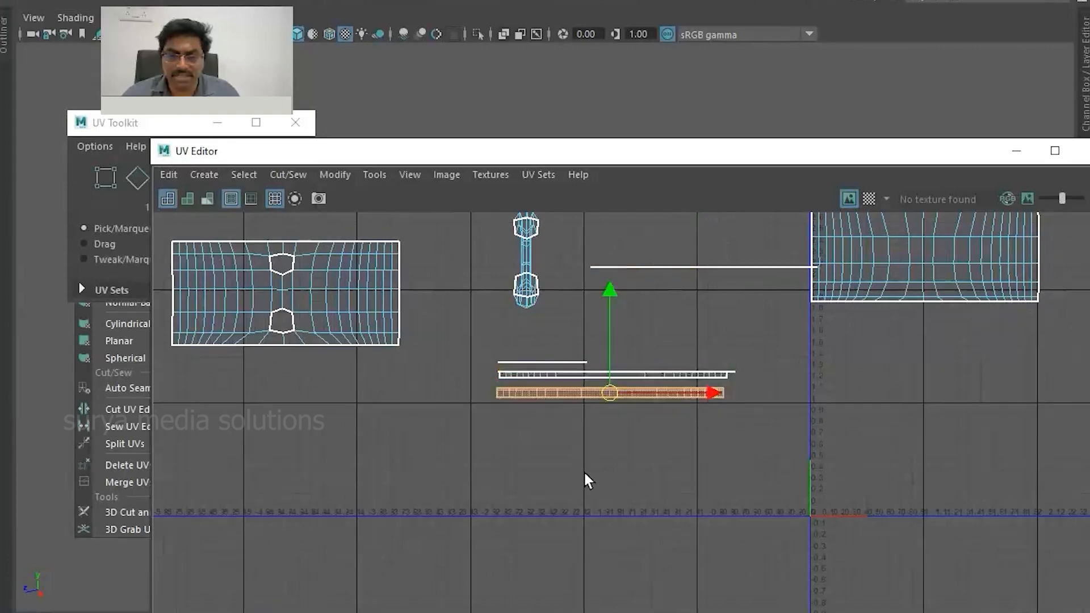
left_click(612, 379)
left_click_drag(612, 379, 590, 438)
Spread the second thin base strip and the remaining overlapping flat shells apart, and clear the shell selection.
left_click(615, 377)
left_click_drag(613, 375, 506, 404)
left_click(663, 381)
left_click_drag(648, 373, 713, 380)
left_click(582, 362)
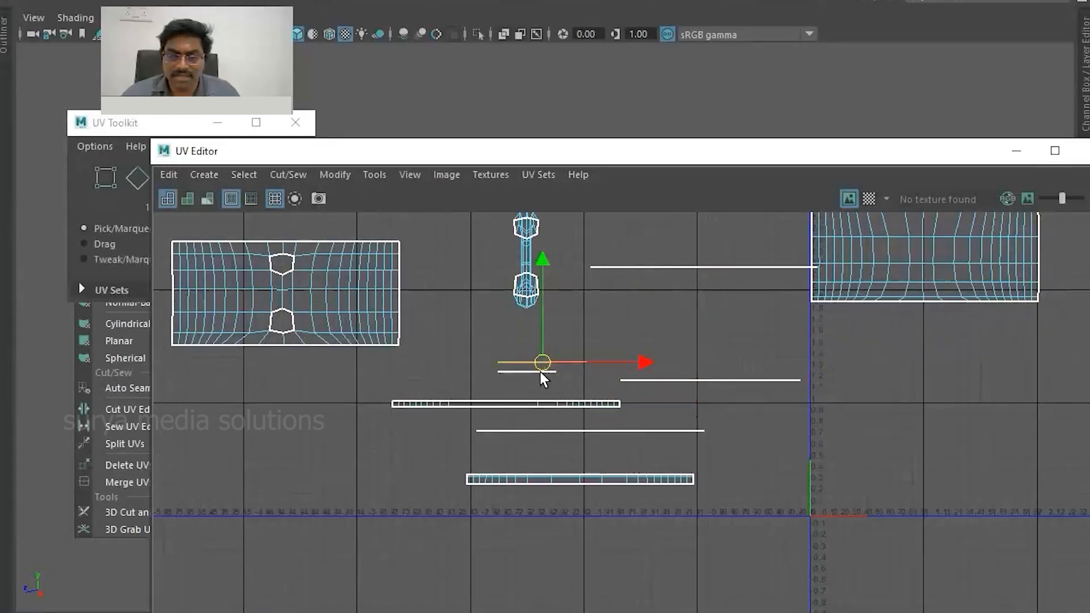
left_click_drag(523, 372, 479, 378)
left_click(671, 330)
scroll(681, 332, "down", 5)
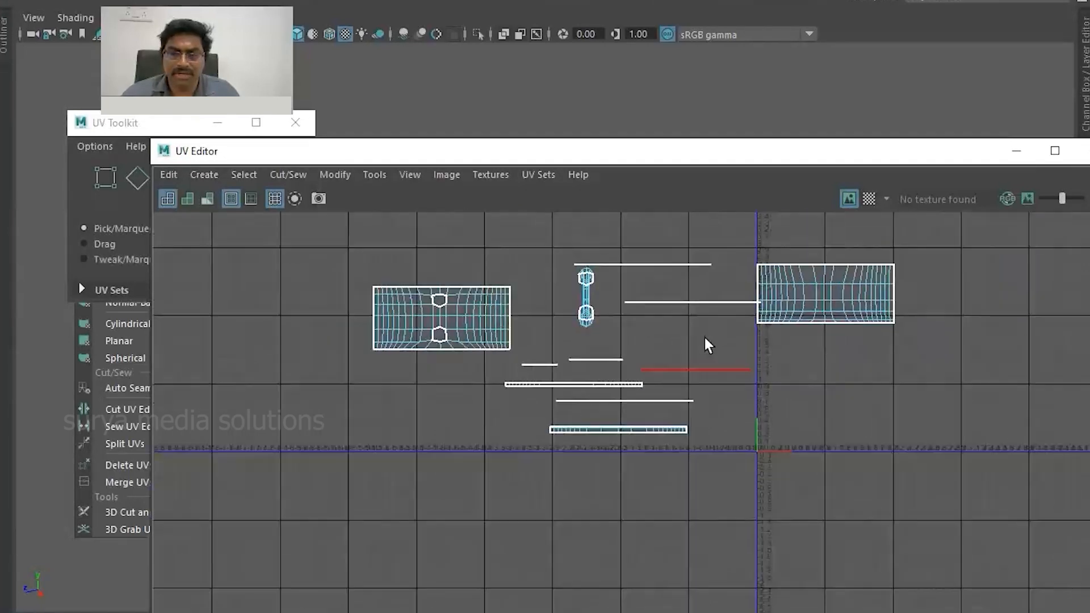
Narrow the UV Editor window and place it beside the mug in the perspective view.
left_click(1054, 151)
left_click(1047, 1)
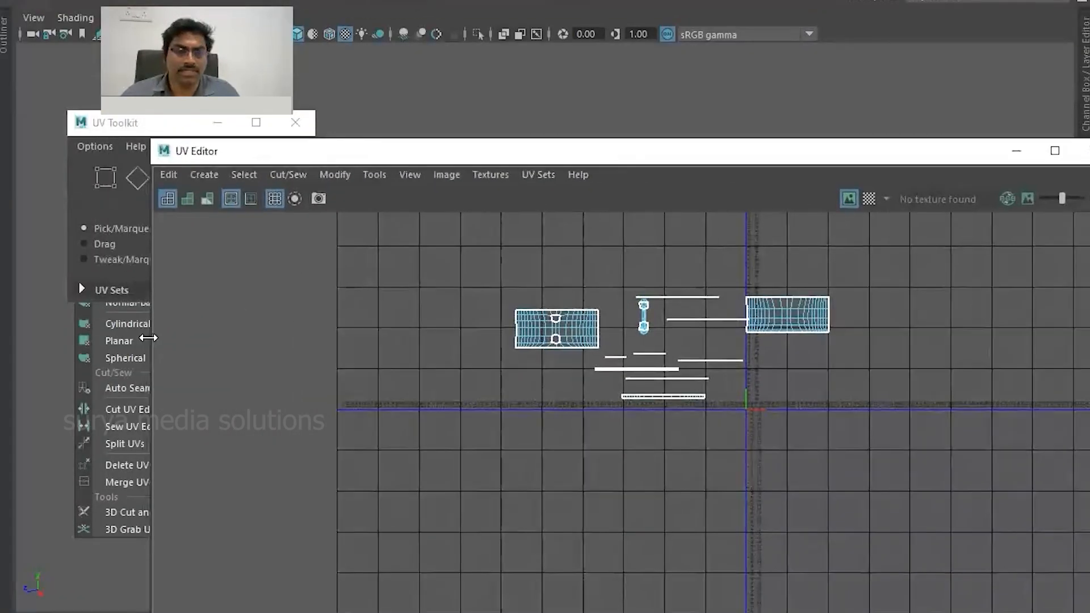
left_click_drag(148, 338, 689, 348)
left_click_drag(922, 144, 921, 11)
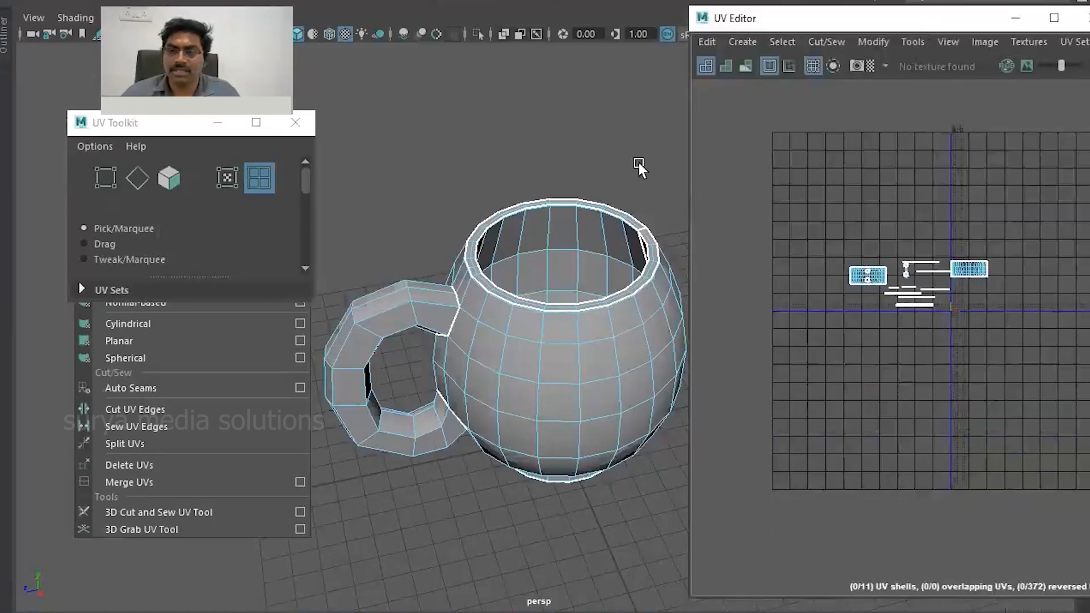
Select the rim's UV shell on the mug and move it well above the other shells.
scroll(588, 289, "up", 3)
left_click(486, 277)
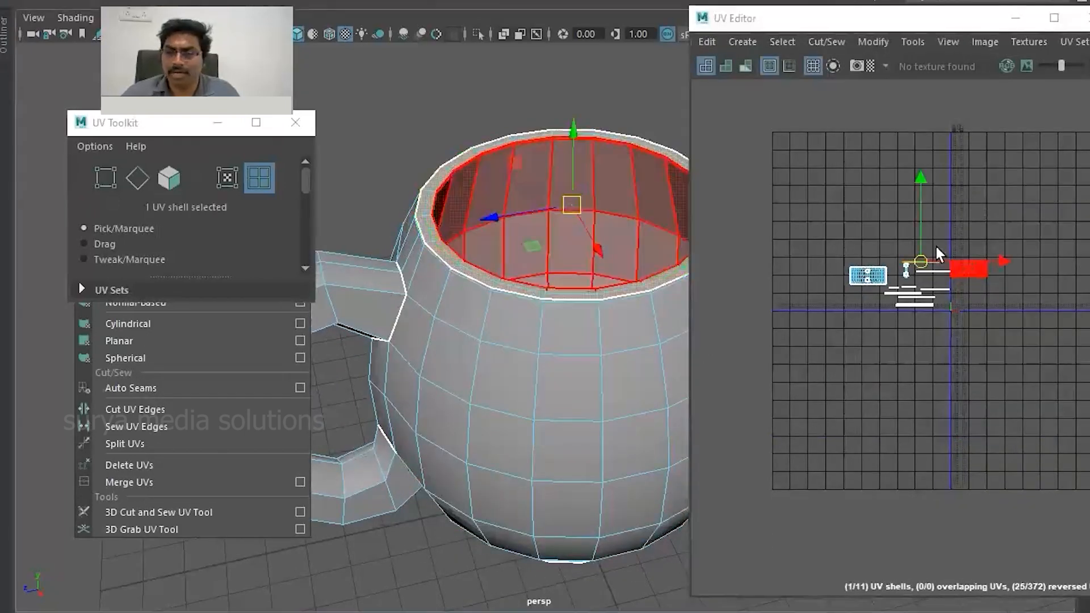
scroll(833, 190, "up", 5)
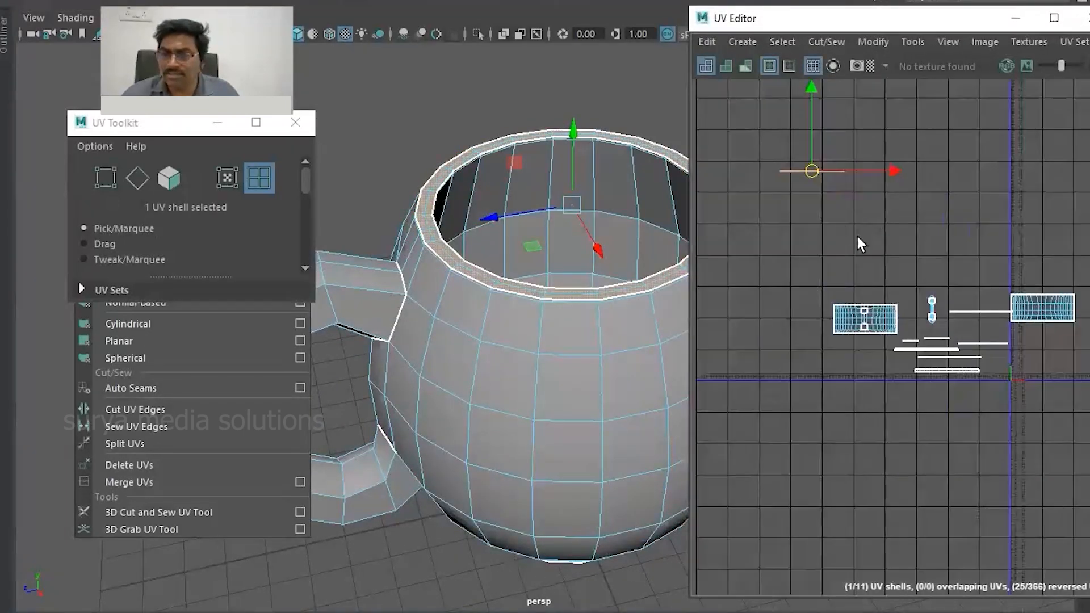
scroll(867, 233, "up", 5)
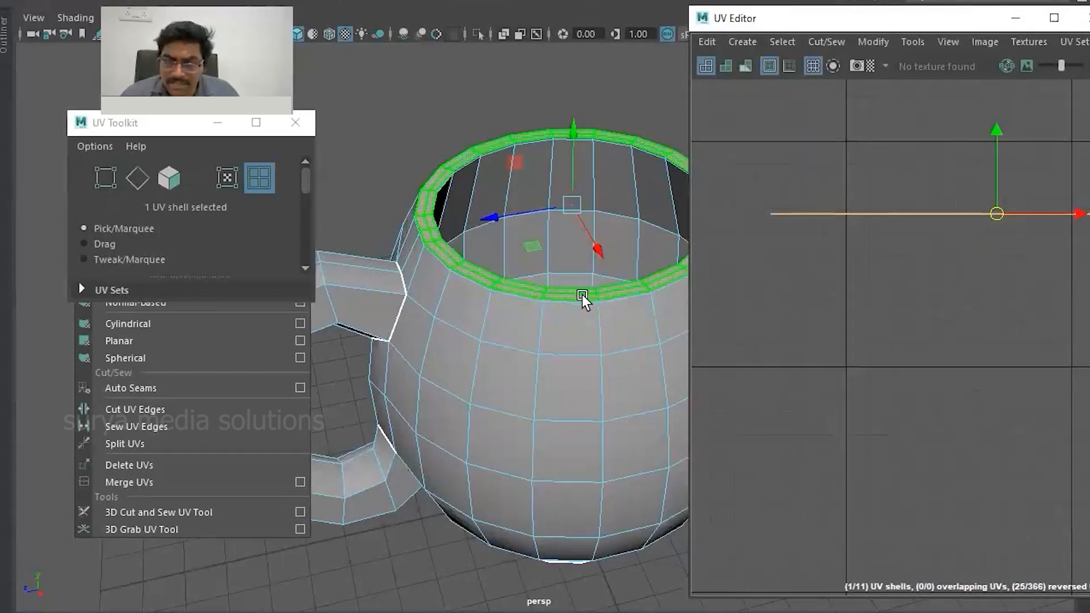
scroll(580, 296, "up", 5)
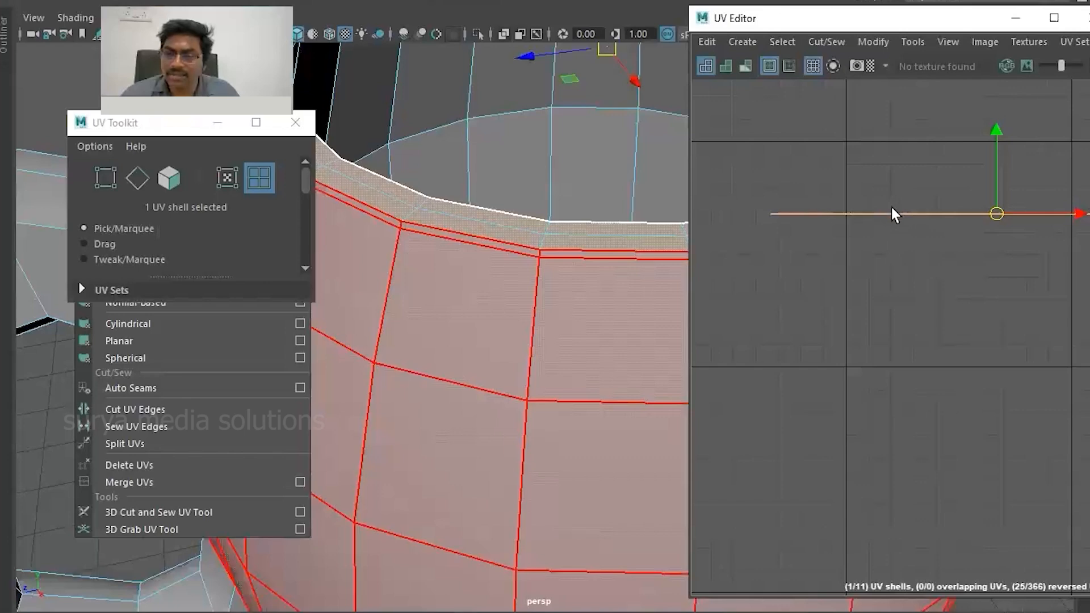
scroll(426, 331, "down", 5)
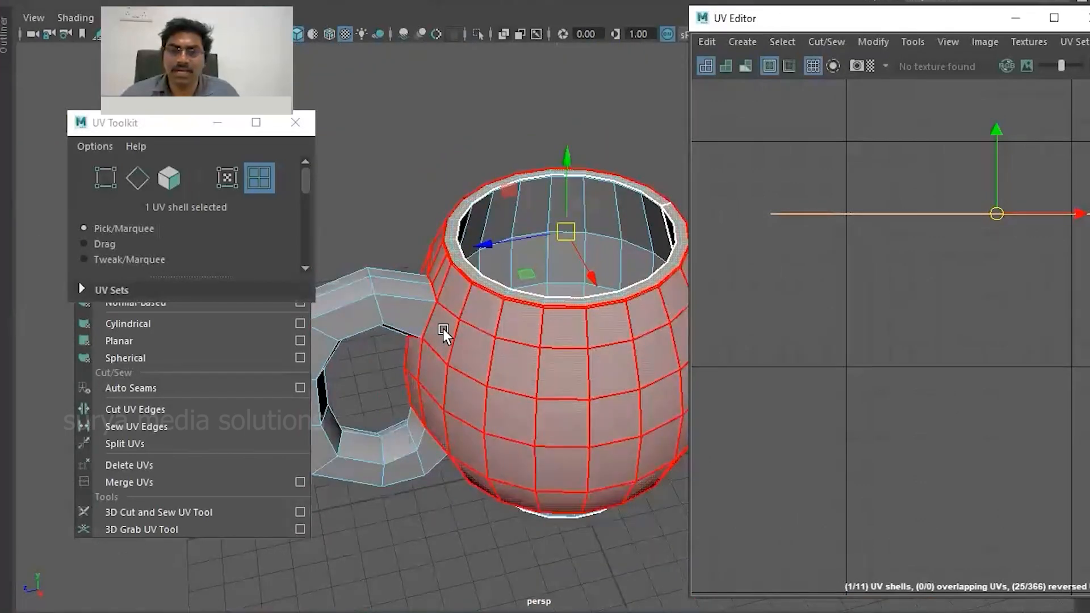
Select the whole mug as an object and assign a new Lambert material to it.
right_click_drag(528, 278, 525, 266)
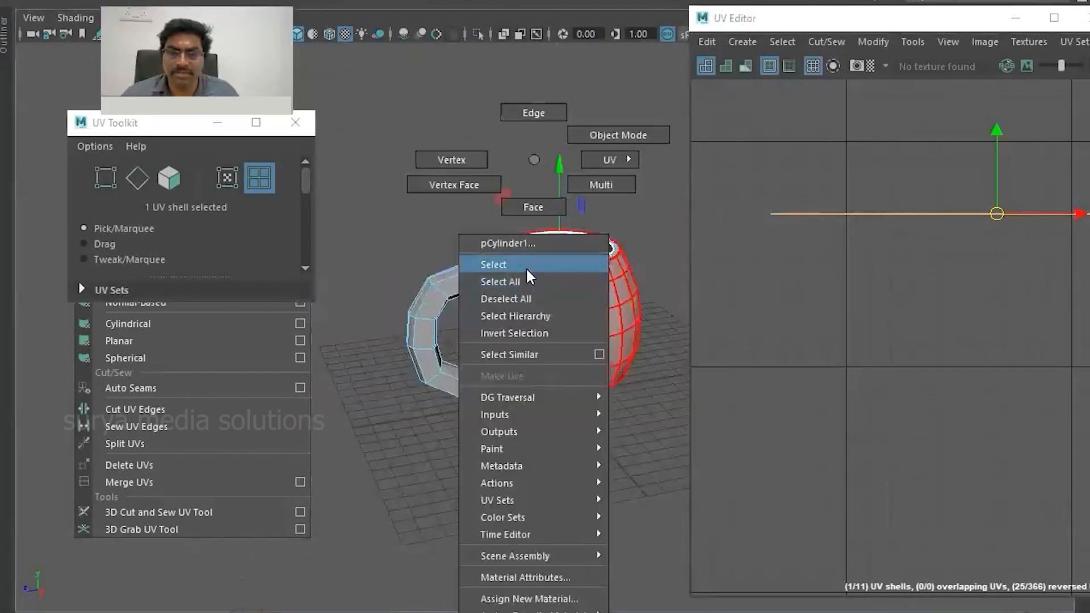
right_click_drag(582, 307, 621, 596)
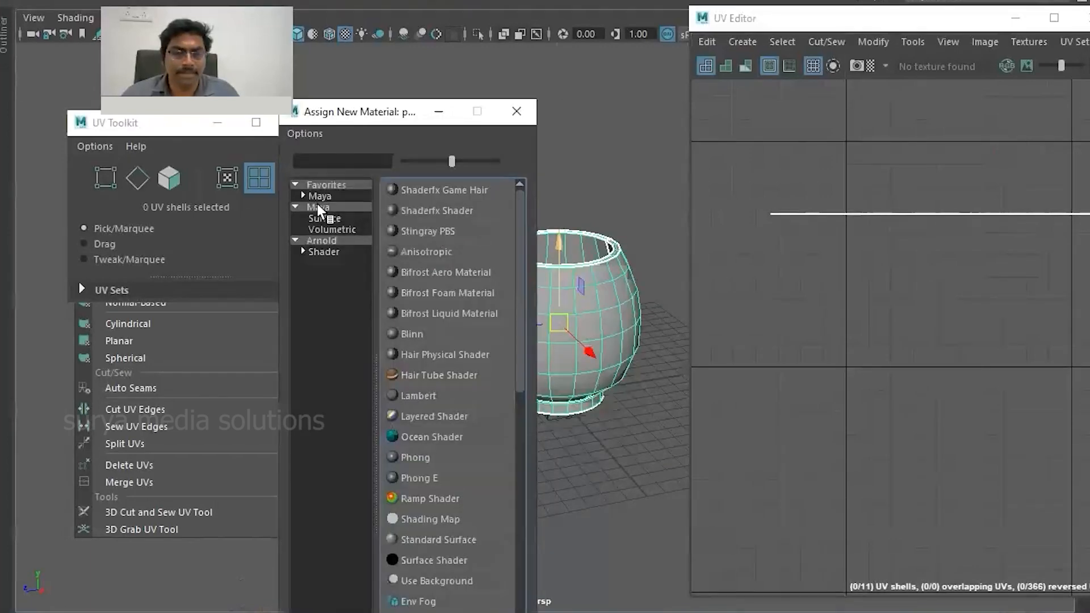
left_click(318, 202)
left_click(420, 231)
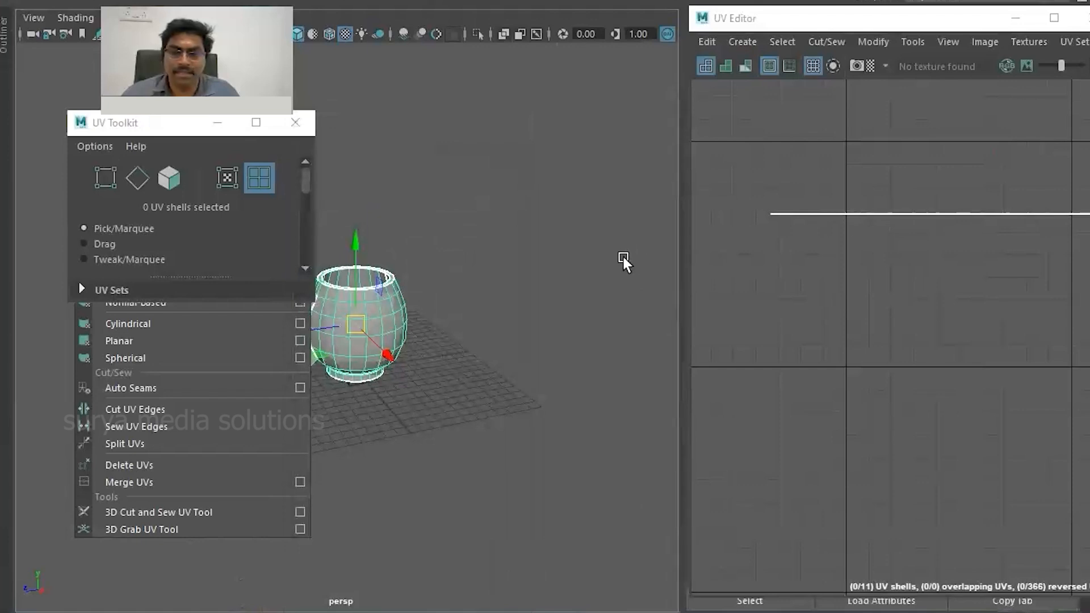
Minimize the UV Editor and delete all construction history in the scene.
left_click(1017, 18)
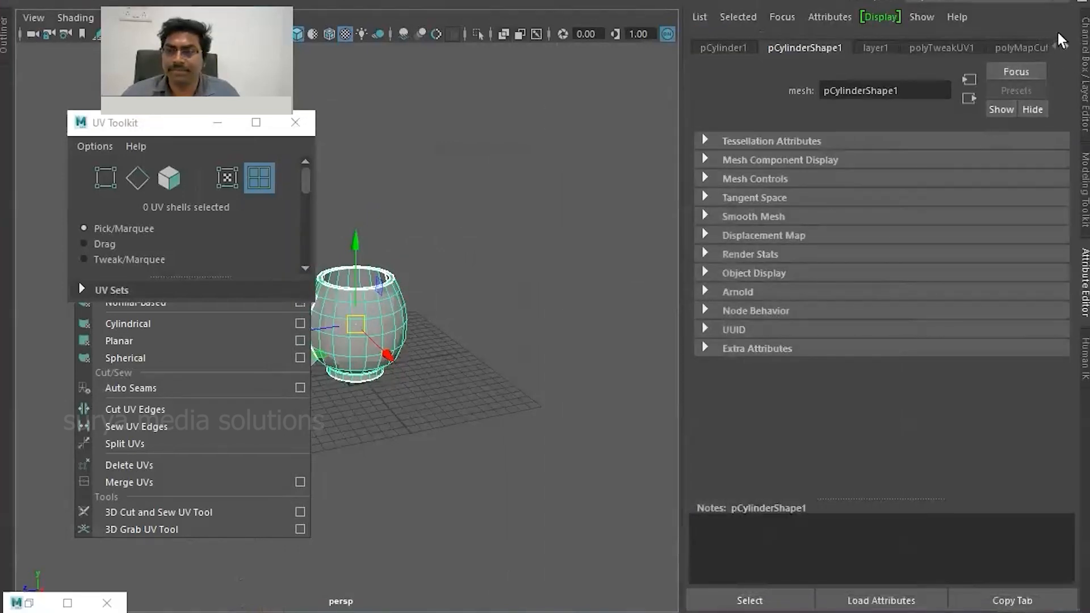
left_click(1067, 47)
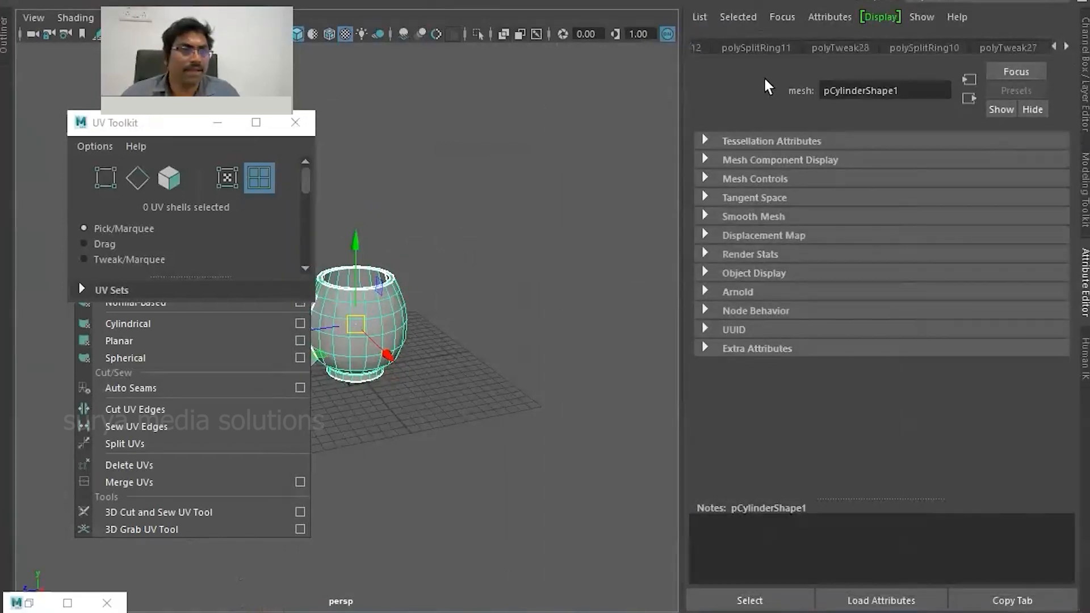
left_click(36, 1)
mouse_move(86, 211)
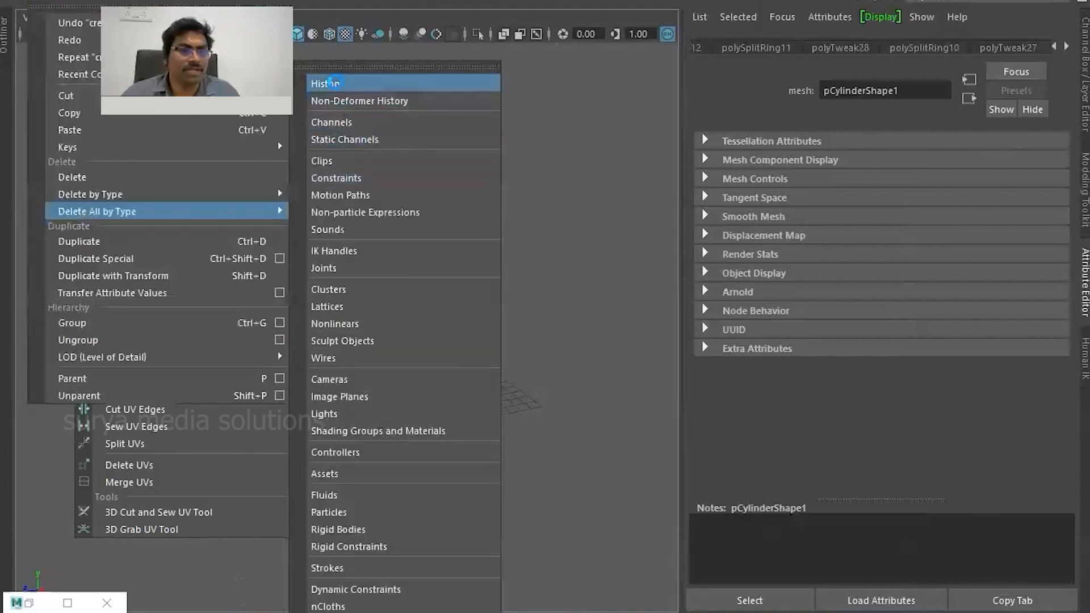
left_click(331, 83)
Map a Checker texture to the Color attribute of the mug's Lambert material.
left_click(929, 48)
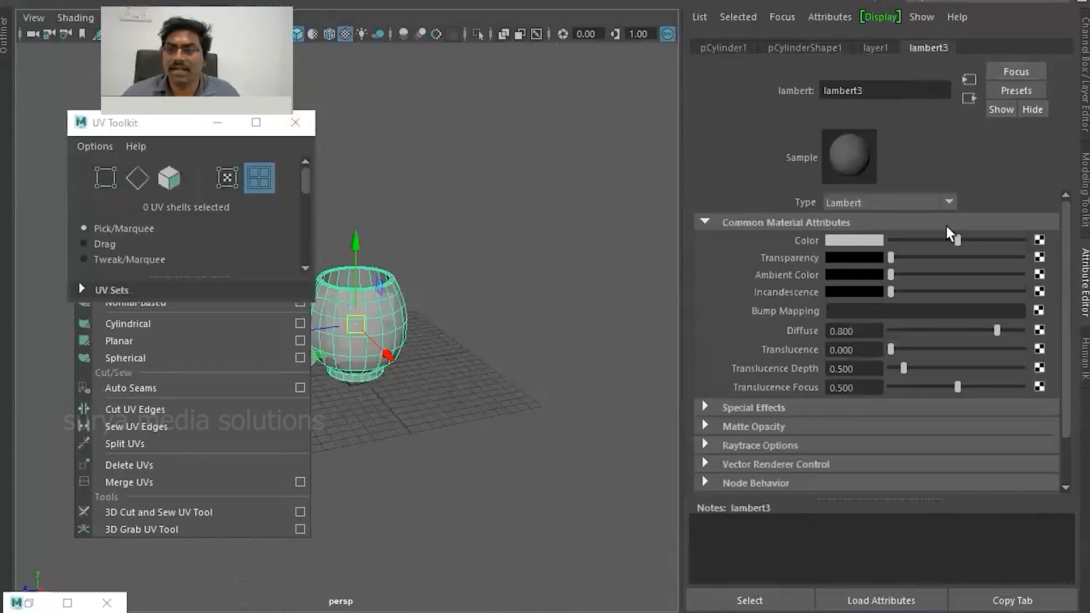
left_click(1039, 240)
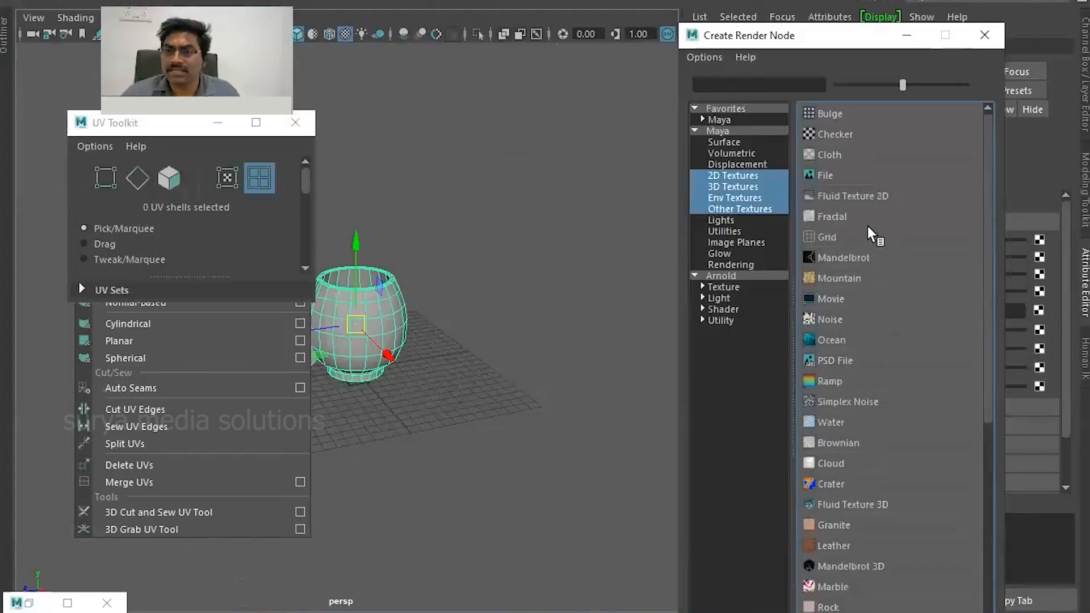
left_click(829, 135)
scroll(528, 324, "up", 6)
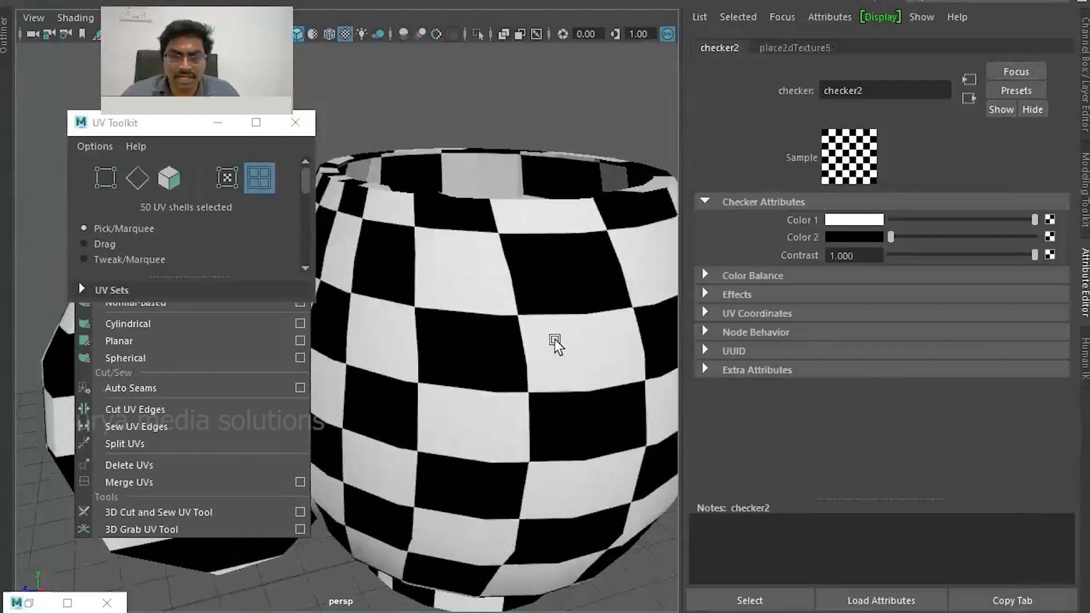
mouse_move(555, 343)
left_mouse_down("alt")
mouse_move(555, 389)
mouse_move(579, 385)
mouse_move(548, 361)
left_mouse_up("alt")
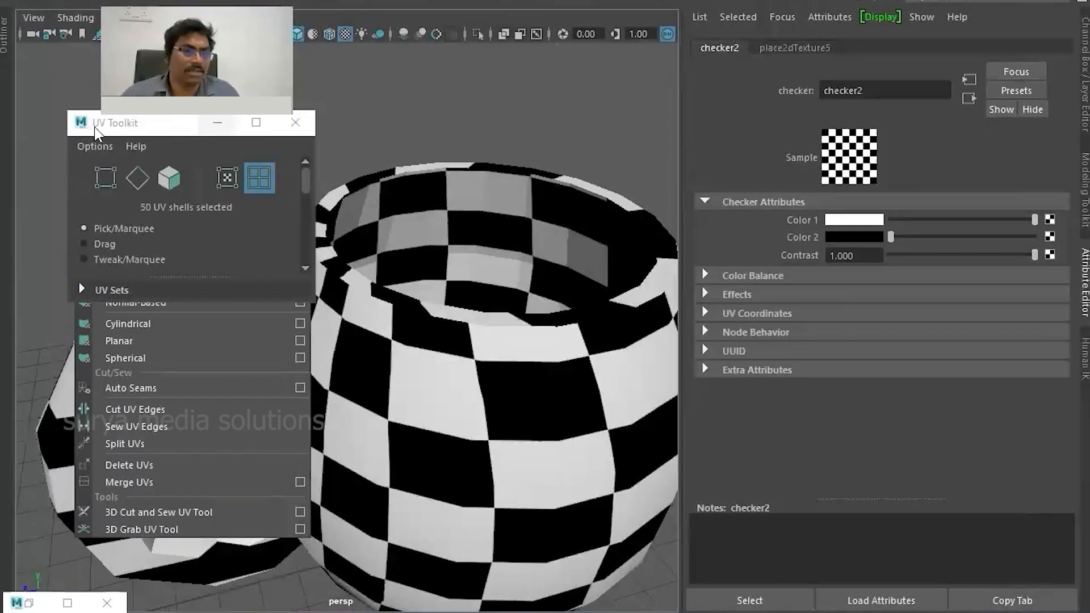
Close the UV Toolkit and the floating UV menu so that the whole textured mug is unobstructed.
left_click_drag(97, 131, 63, 135)
left_click(222, 126)
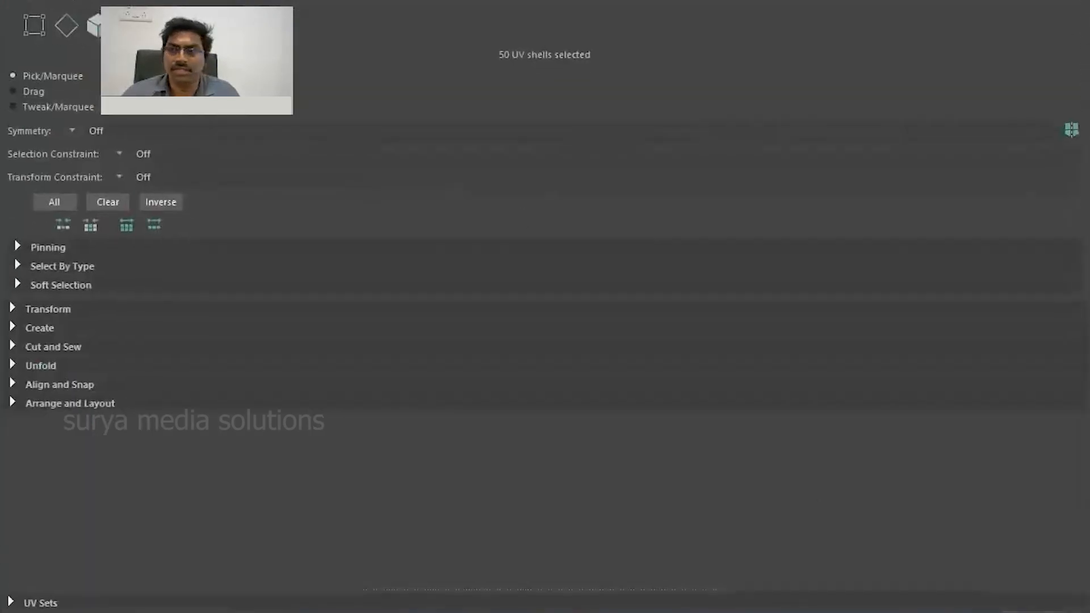
left_click(1077, 2)
left_click(302, 142)
scroll(434, 281, "down", 6)
scroll(483, 307, "up", 9)
scroll(496, 307, "down", 8)
left_click_drag(428, 320, 427, 288, "alt")
Reopen the UV Editor beside the mug and display the mug's flat rim shell in it.
left_click(671, 1)
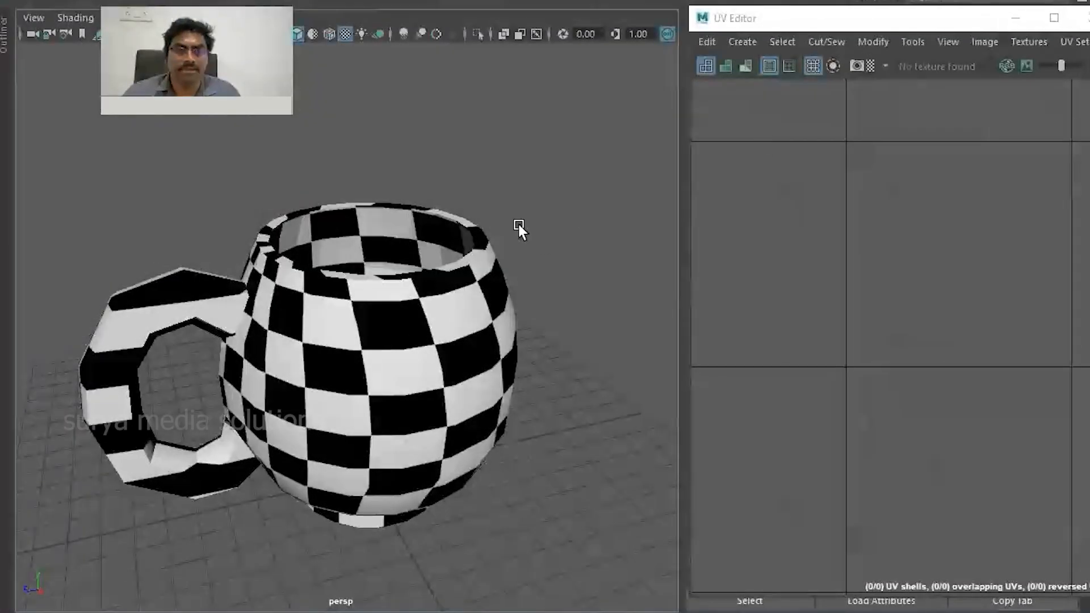
scroll(499, 277, "down", 4)
middle_click_drag(499, 277, 483, 291, "alt")
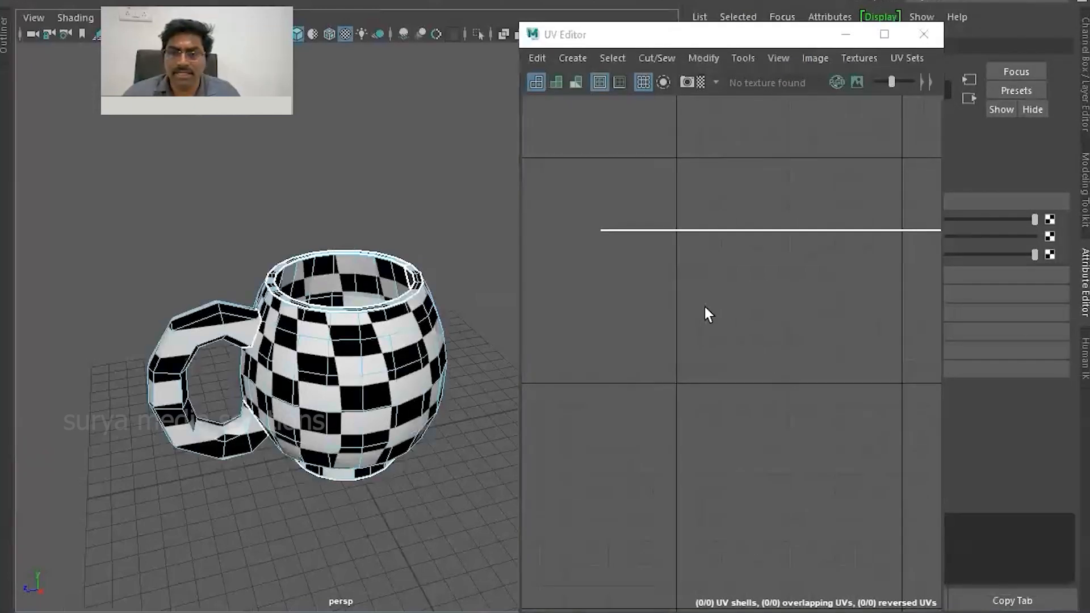
scroll(710, 318, "down", 8)
scroll(690, 305, "up", 4)
middle_click_drag(727, 339, 711, 363, "alt")
scroll(690, 305, "up", 2)
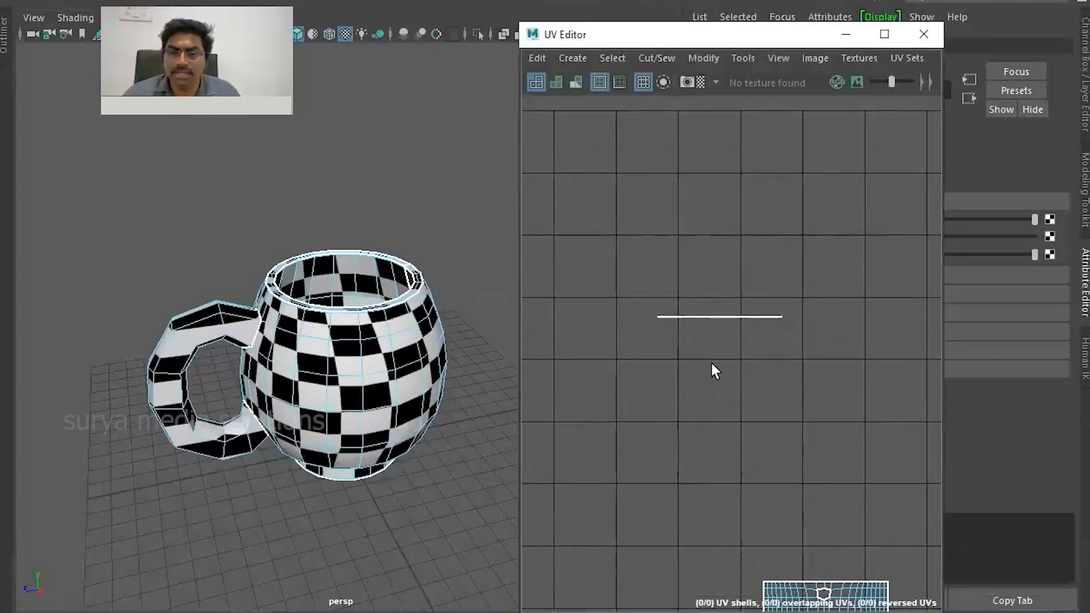
Switch to face selection in the UV Editor, select all faces of the flat rim shell and frame them on the mug.
right_click_drag(696, 185, 695, 221)
left_click_drag(621, 253, 827, 344)
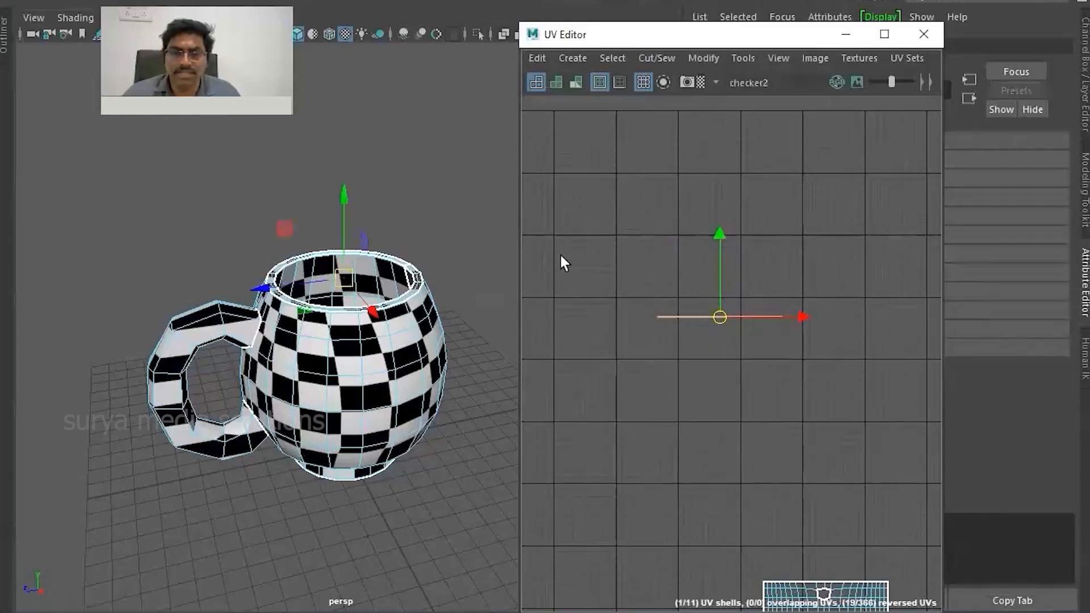
key("f")
middle_click_drag(329, 299, 338, 364, "alt")
left_click_drag(233, 348, 230, 382, "alt")
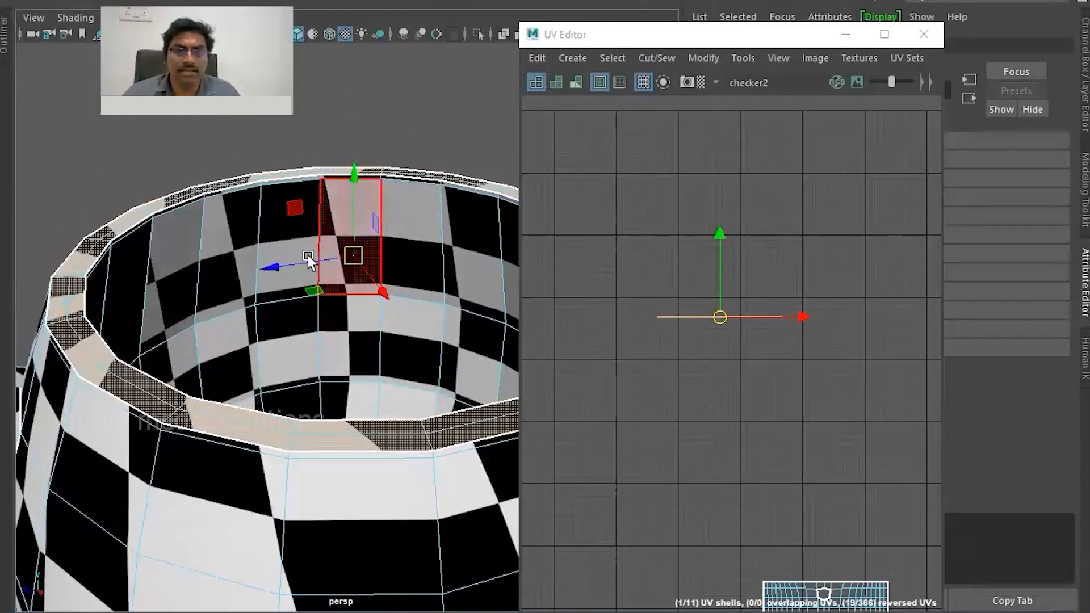
Apply a planar UV projection from the Y axis to the rim faces, fitted to the bounding box.
left_click(662, 5)
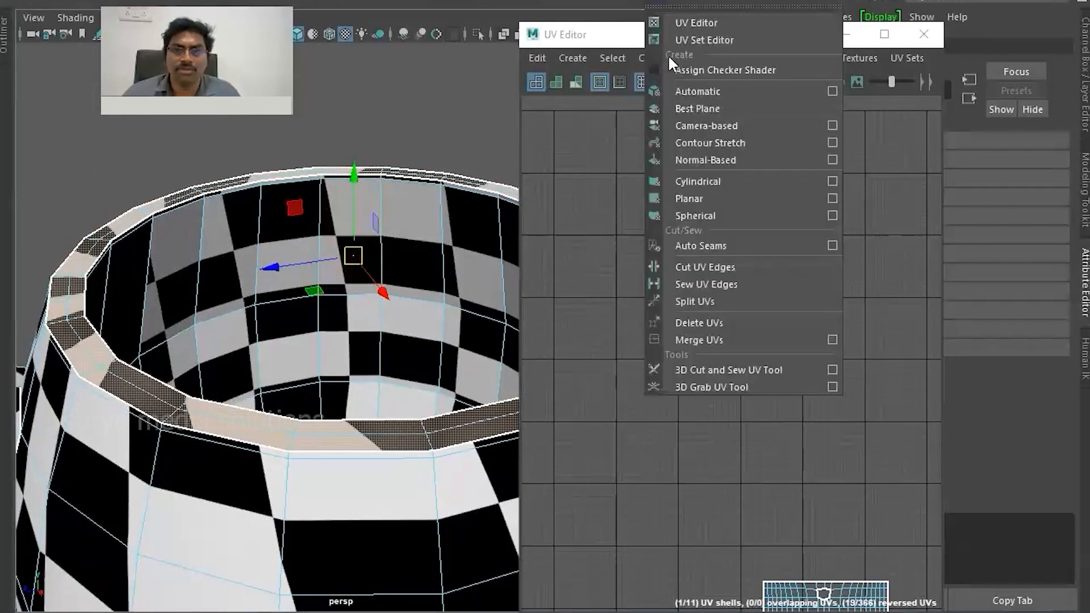
left_click(832, 198)
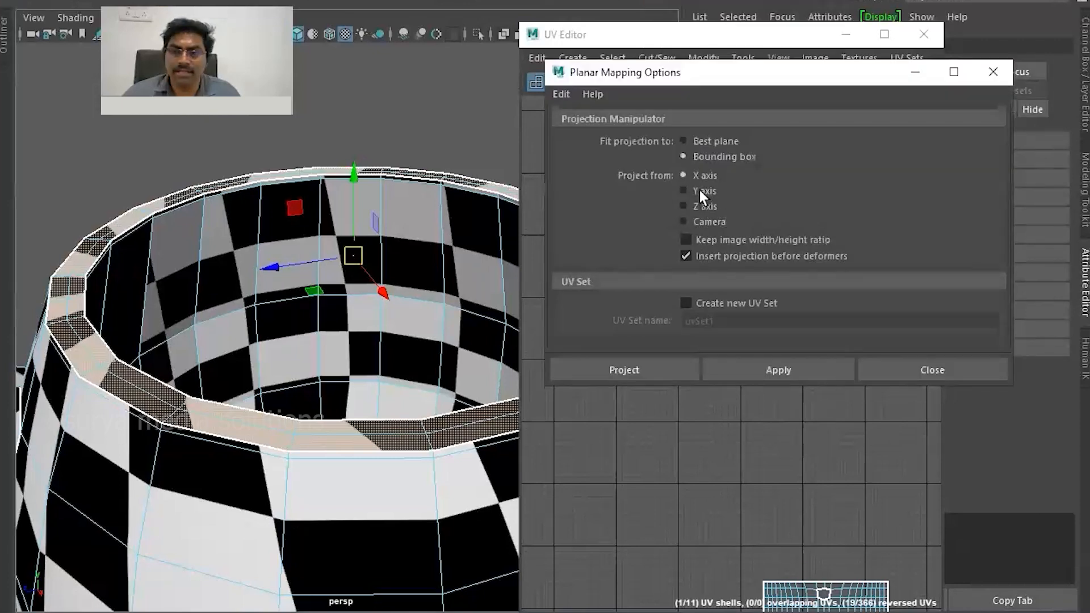
left_click(781, 371)
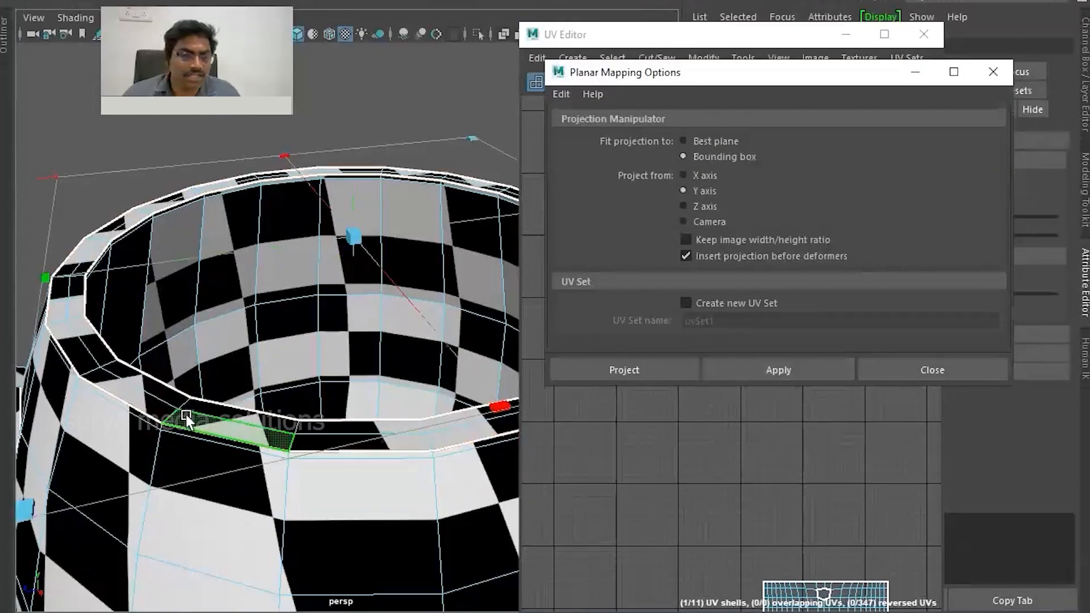
Move the projected rim ring's UV shell out of the checker tile into empty UV space away from the other shells.
scroll(755, 417, "down", 6)
middle_click_drag(727, 371, 636, 211, "alt")
scroll(828, 396, "up", 7)
middle_click_drag(819, 375, 843, 497, "alt")
key("f")
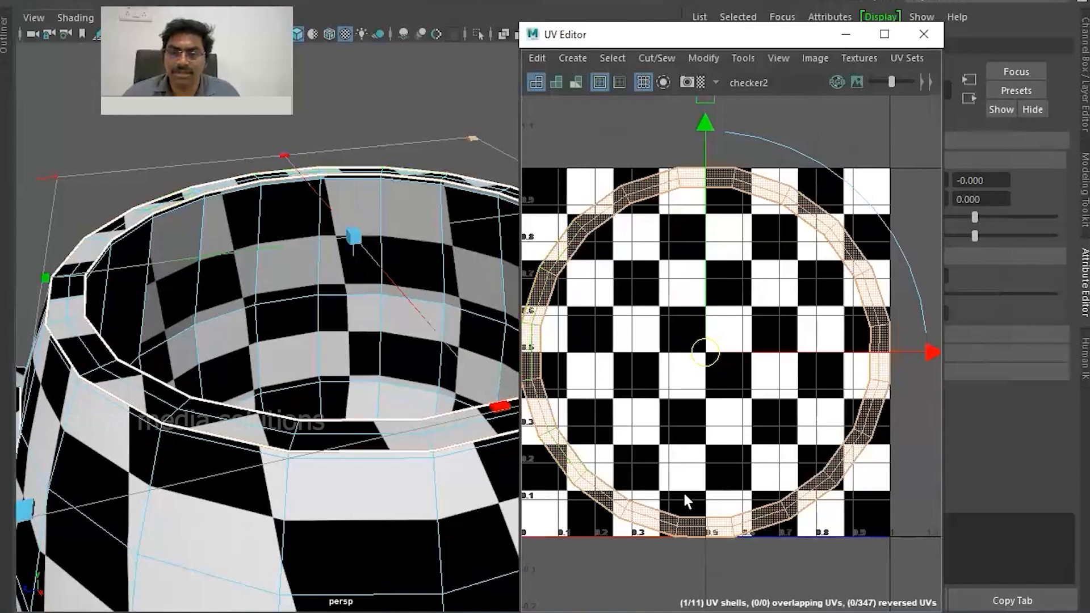
scroll(745, 426, "down", 8)
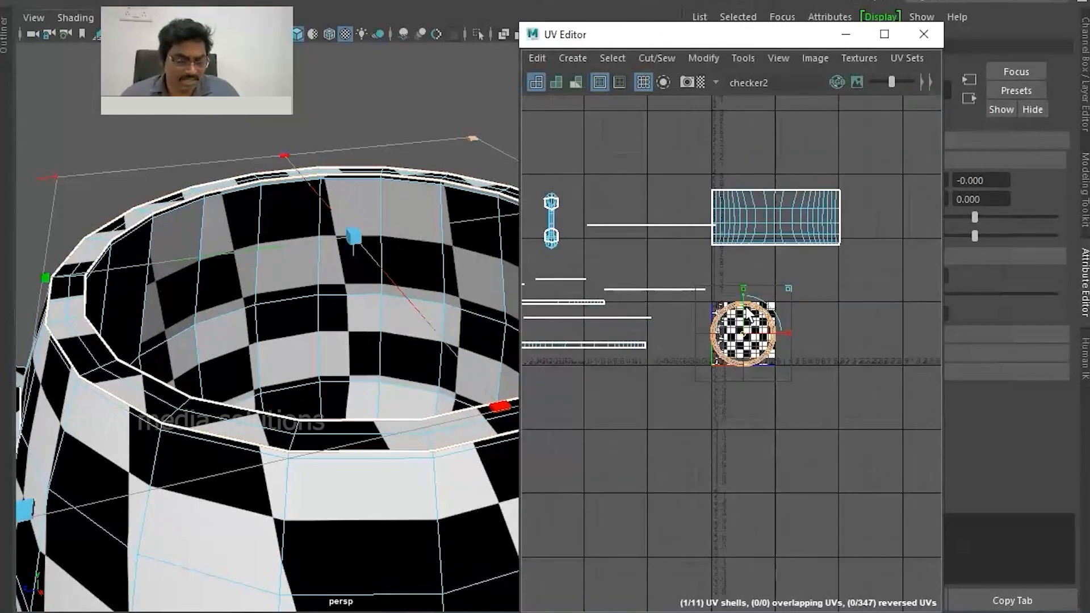
left_click_drag(743, 330, 902, 109)
middle_click_drag(838, 287, 643, 434, "alt")
left_click_drag(708, 260, 878, 188)
Select the UV shell of the mug's inner wall and apply a cylindrical UV projection to it.
scroll(241, 256, "down", 8)
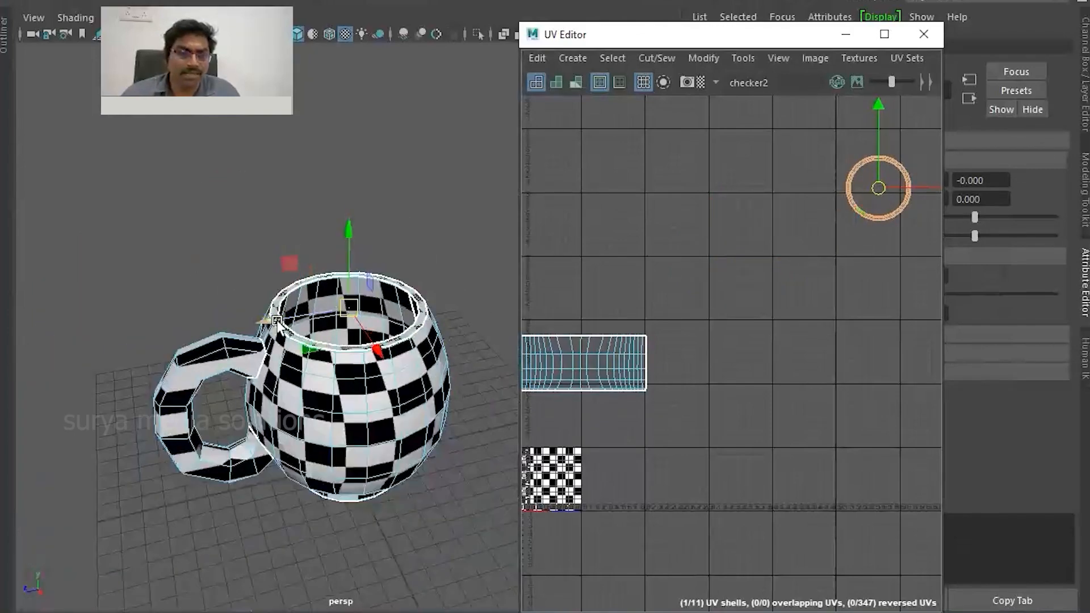
middle_click_drag(278, 367, 261, 322, "alt")
left_click_drag(261, 322, 251, 335, "alt")
scroll(601, 329, "down", 2)
right_click_drag(672, 271, 628, 234)
left_click(581, 355)
left_click_drag(368, 313, 394, 338, "alt")
left_click_drag(584, 352, 639, 283)
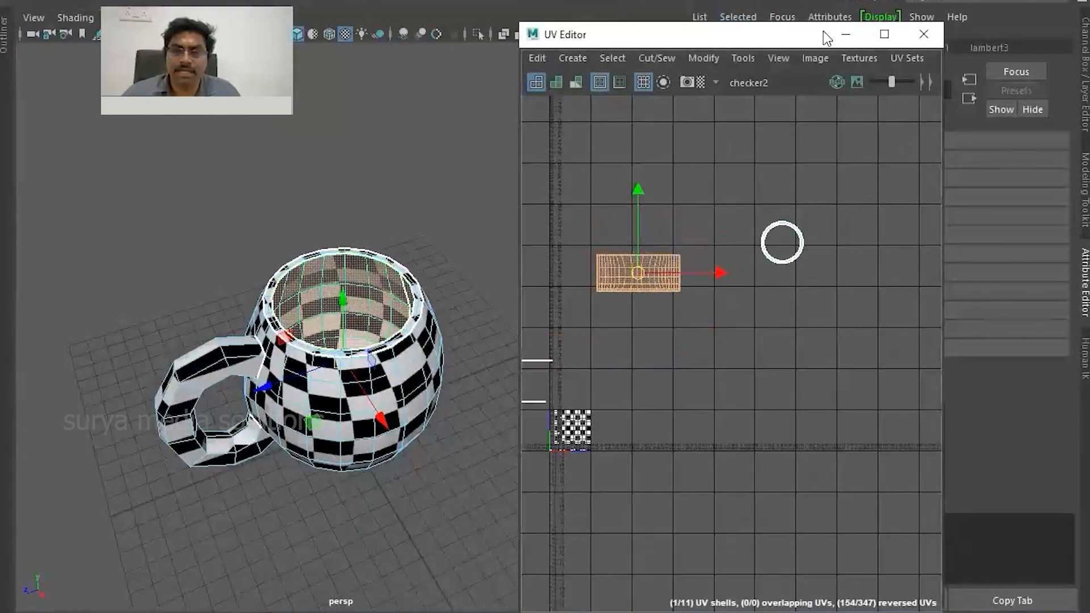
left_click(658, 2)
left_click(782, 182)
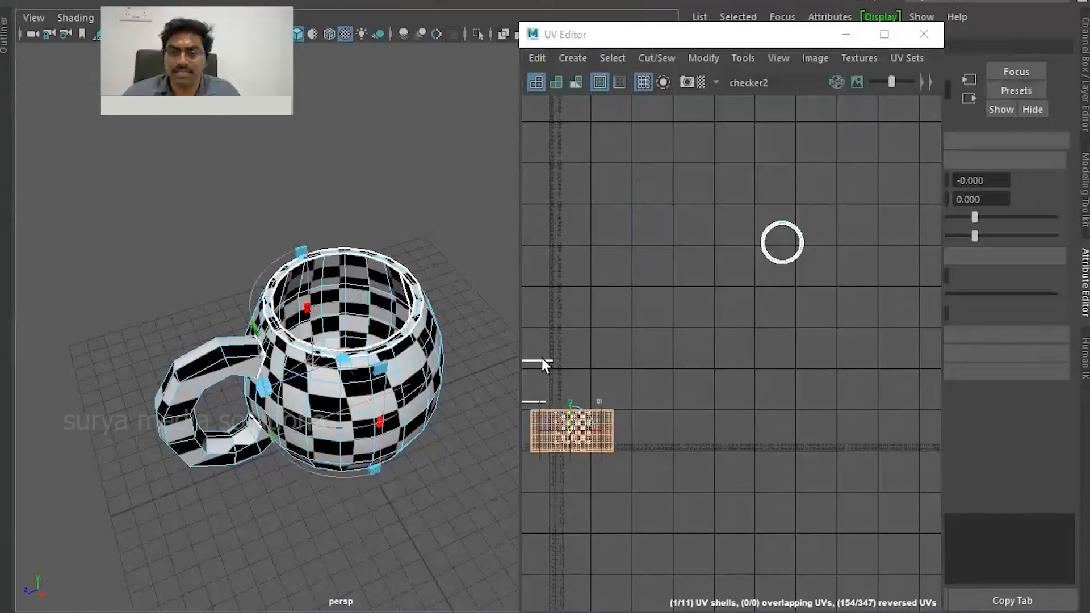
Move the re-projected inner wall shell out of the checker tile to a spot above the rim ring shell.
right_click_drag(549, 362, 608, 399, "alt")
middle_click_drag(708, 542, 669, 221, "alt")
right_click_drag(669, 222, 648, 204, "alt")
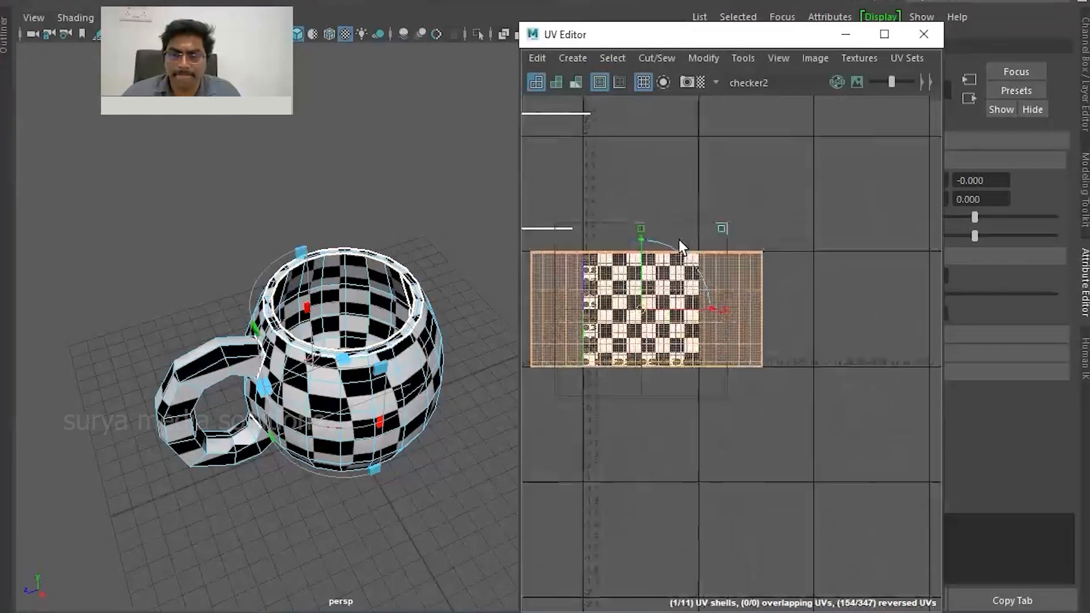
left_click(725, 321)
scroll(724, 315, "down", 5)
left_click_drag(704, 318, 846, 138)
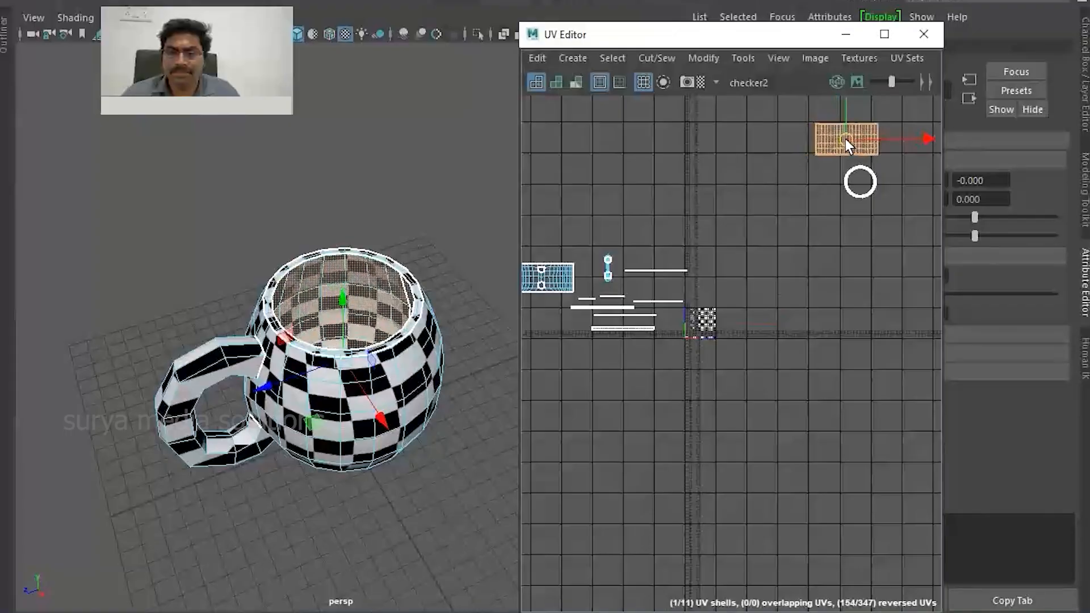
Select the outer side band of the mug's foot and apply a cylindrical UV projection to it.
scroll(214, 250, "up", 8)
left_click_drag(319, 330, 418, 287, "alt")
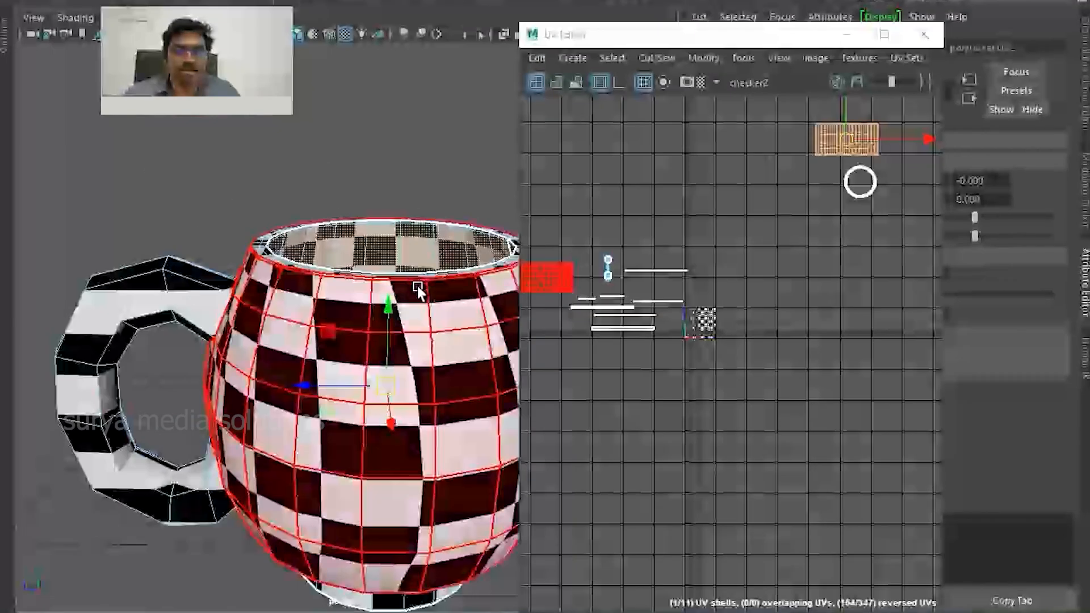
scroll(658, 358, "down", 3)
middle_click_drag(641, 367, 631, 343, "alt")
left_click_drag(363, 363, 368, 306, "alt")
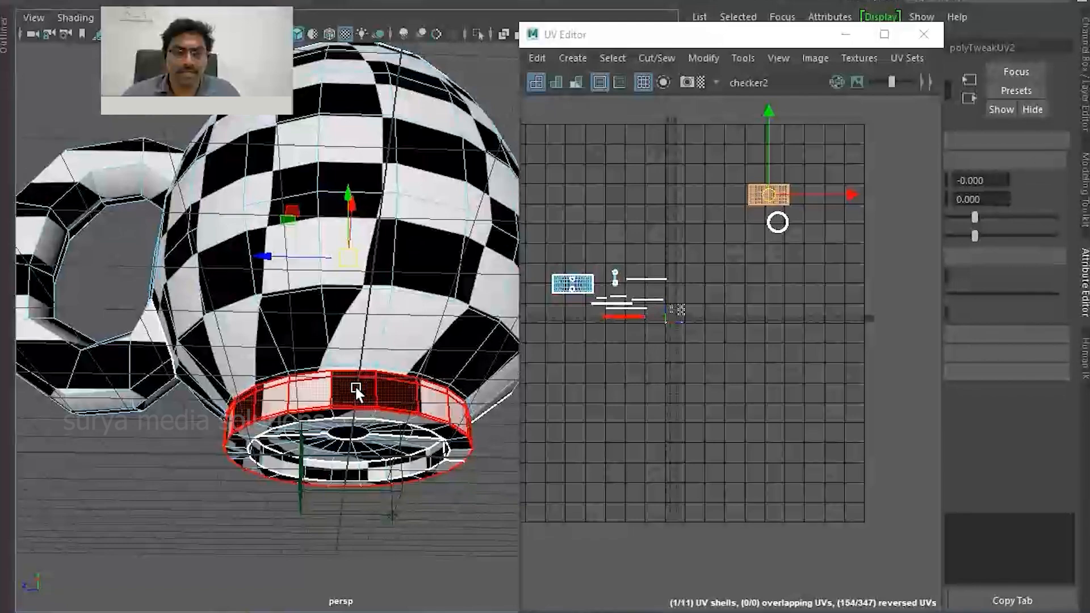
left_click(356, 385)
scroll(574, 358, "up", 8)
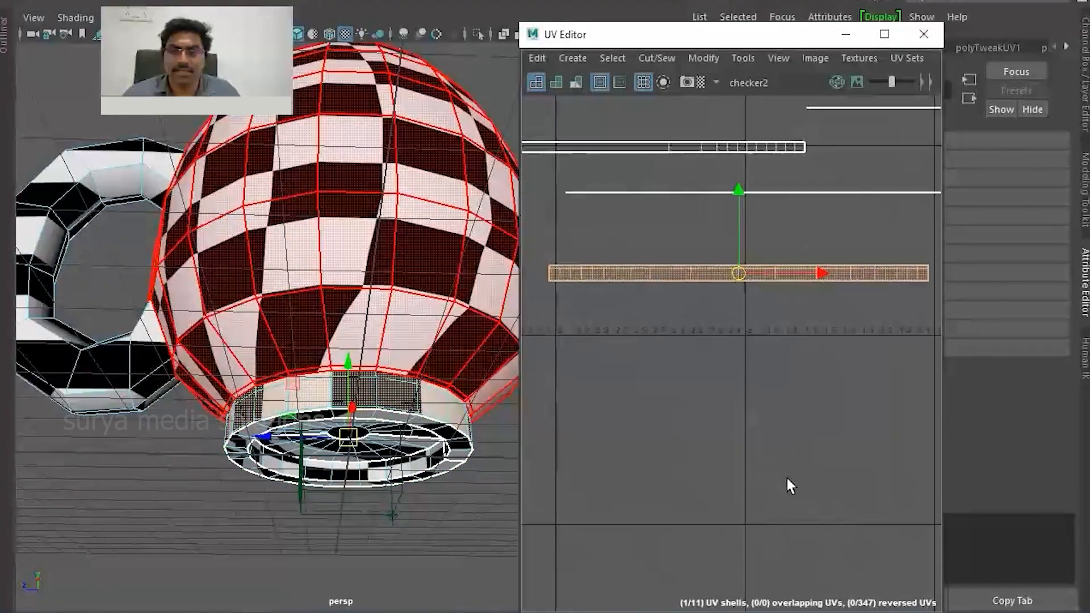
scroll(364, 422, "up", 5)
scroll(365, 421, "down", 5)
left_click_drag(365, 422, 381, 464, "alt")
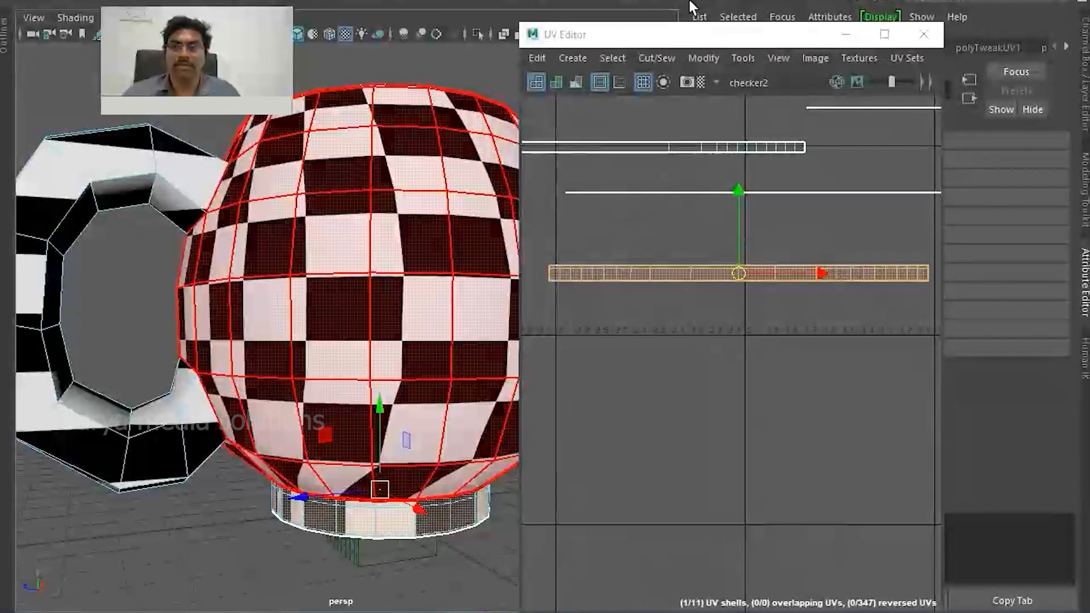
left_click(690, 1)
left_click(735, 183)
Scale the foot band's UV shell down vertically into a thin strip so its checkers look roughly square.
scroll(663, 344, "down", 8)
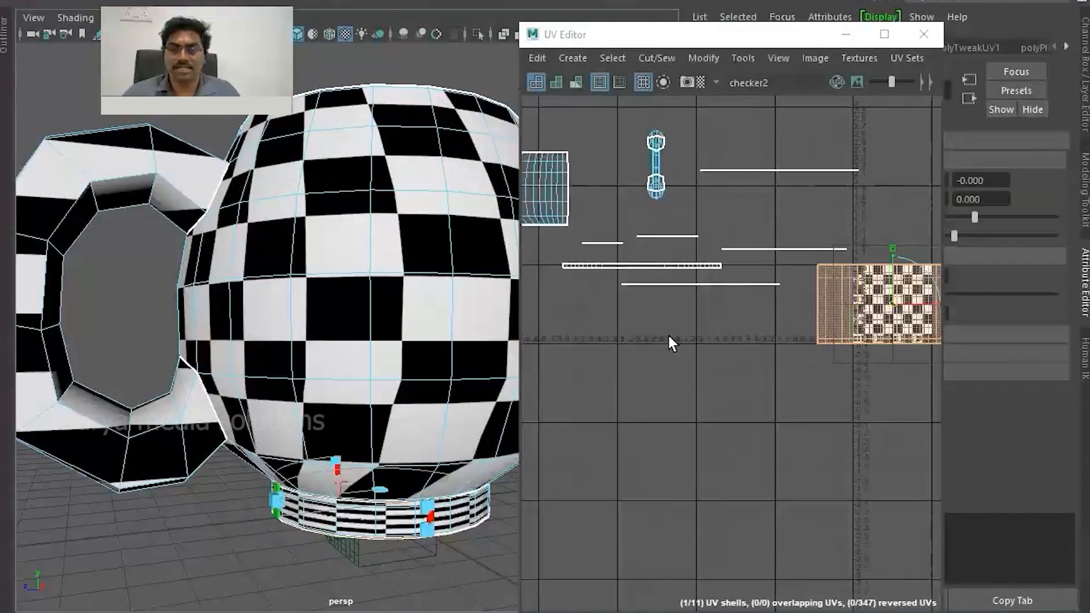
scroll(649, 331, "up", 10)
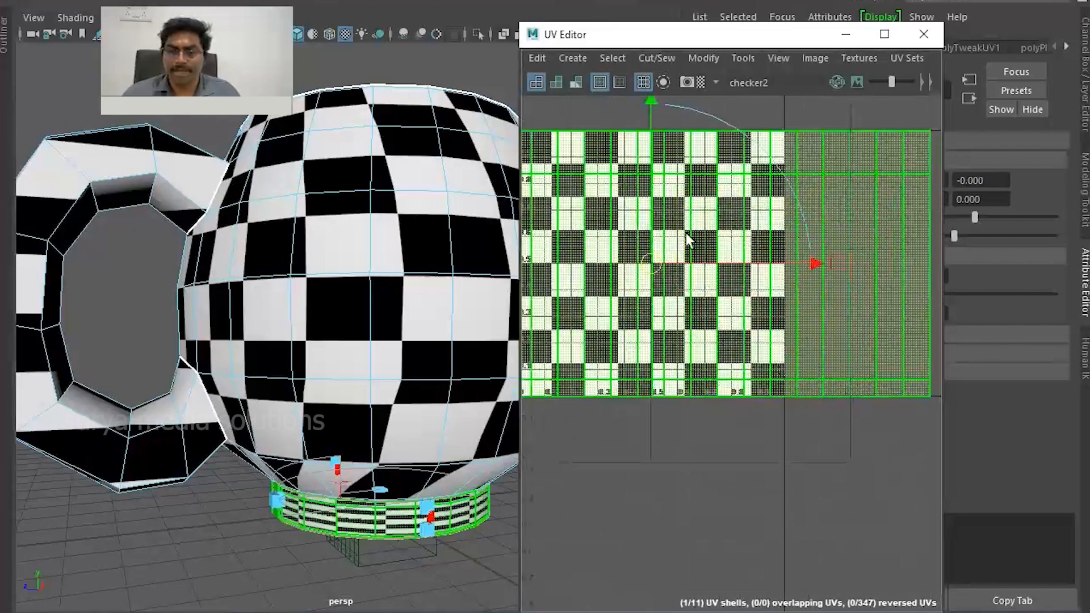
scroll(653, 162, "down", 5)
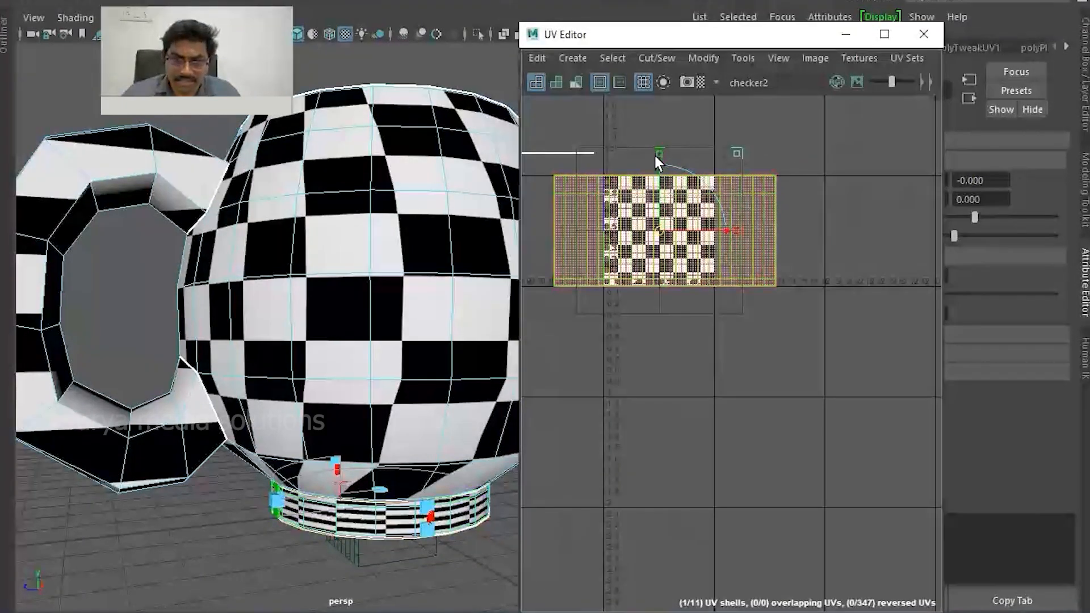
scroll(390, 505, "up", 6)
middle_click_drag(390, 505, 377, 332, "alt")
left_click_drag(659, 155, 657, 231)
Move the foot band's strip out of the checker tile to just above the inner wall shell.
scroll(730, 326, "down", 9)
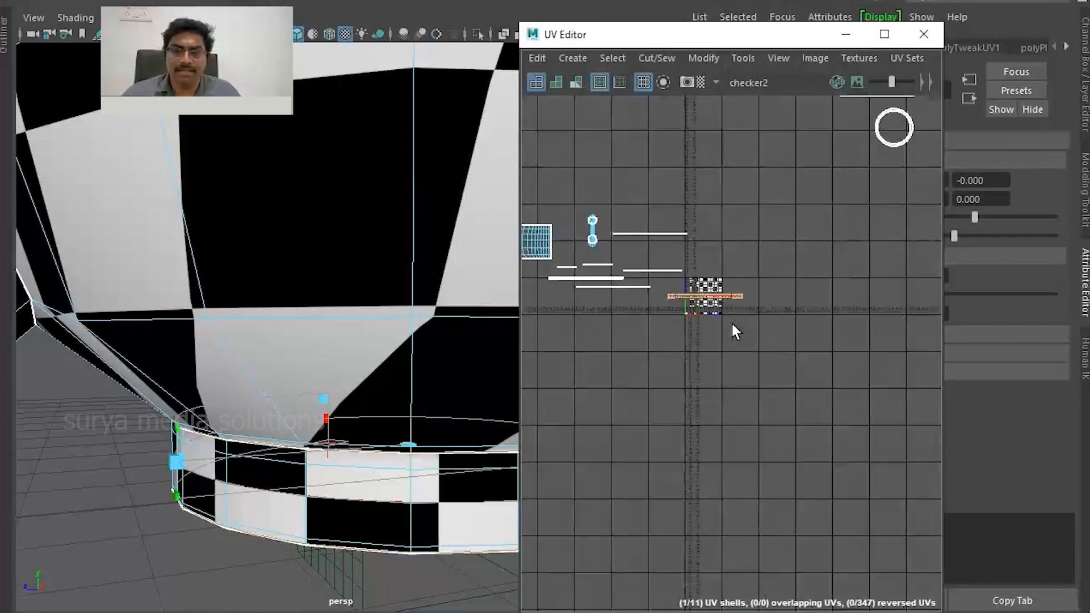
key("w")
left_click_drag(720, 314, 796, 166)
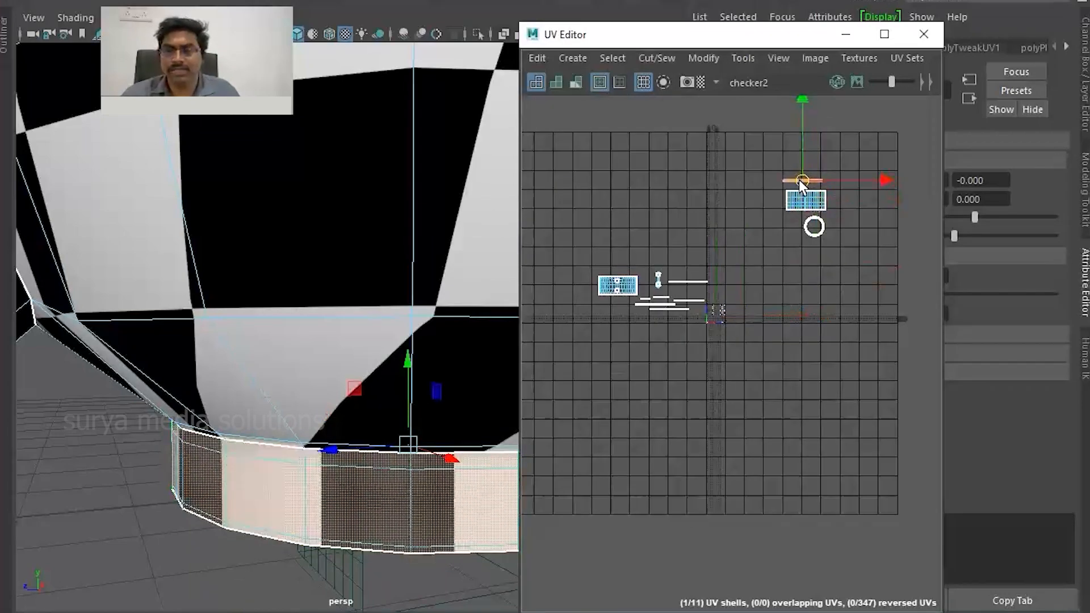
Select the flat ring under the mug's foot and apply a planar UV projection from the Y axis, fitted to the bounding box.
scroll(341, 375, "down", 8)
left_click_drag(394, 373, 365, 124, "alt")
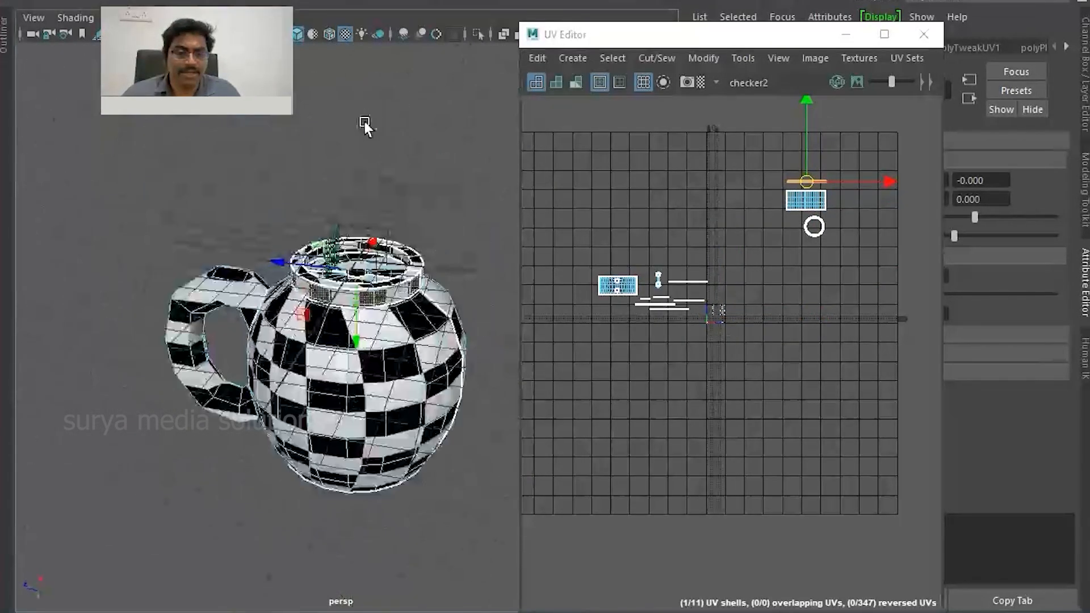
scroll(369, 227, "up", 8)
left_click_drag(380, 312, 376, 341, "alt")
double_click(193, 267)
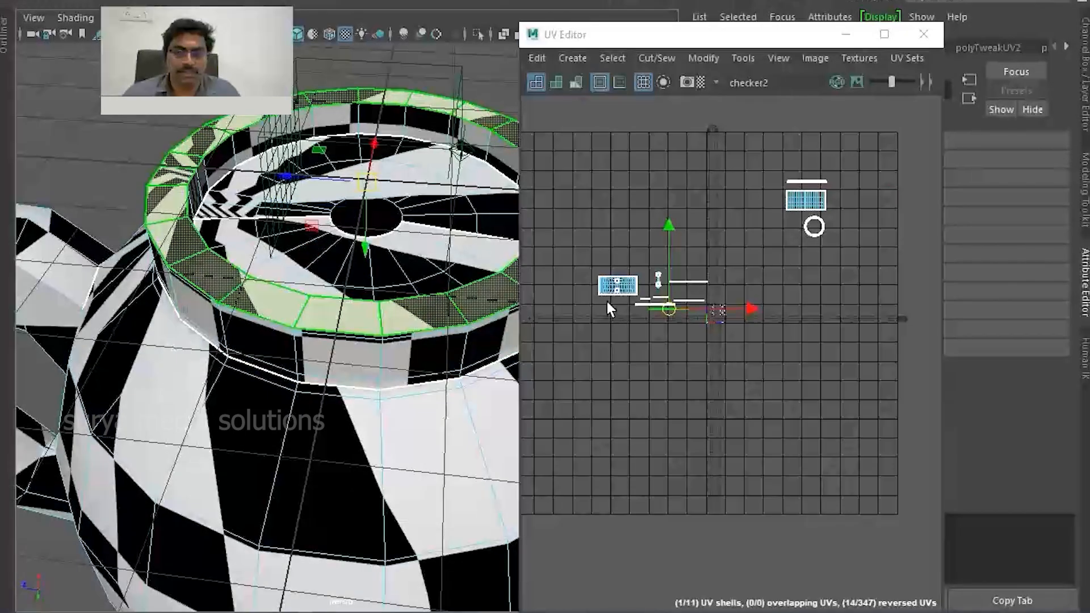
scroll(714, 332, "up", 5)
middle_click_drag(723, 342, 624, 390, "alt")
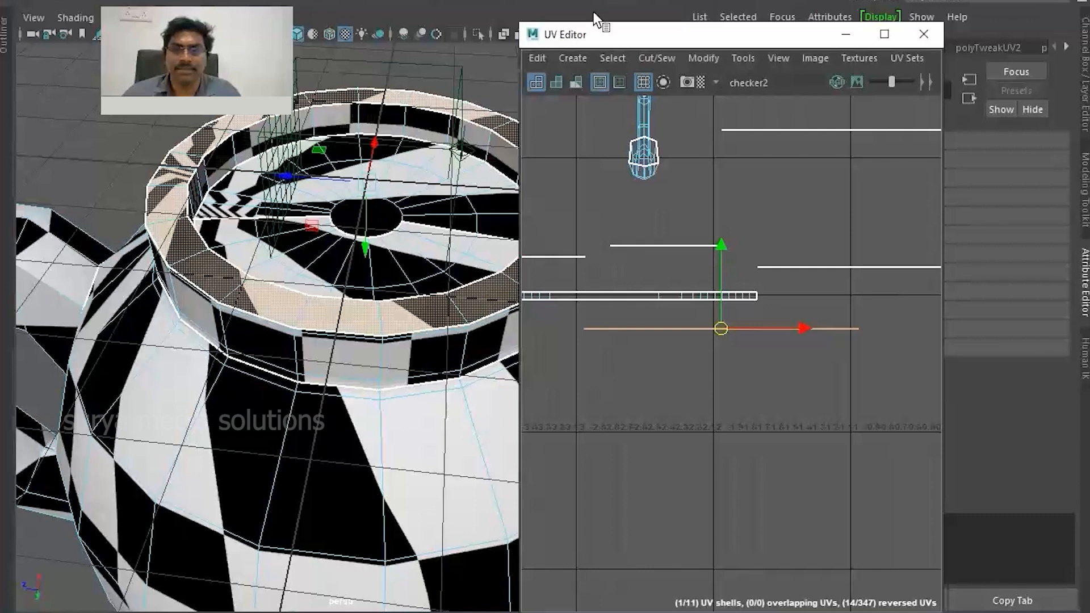
left_click(662, 2)
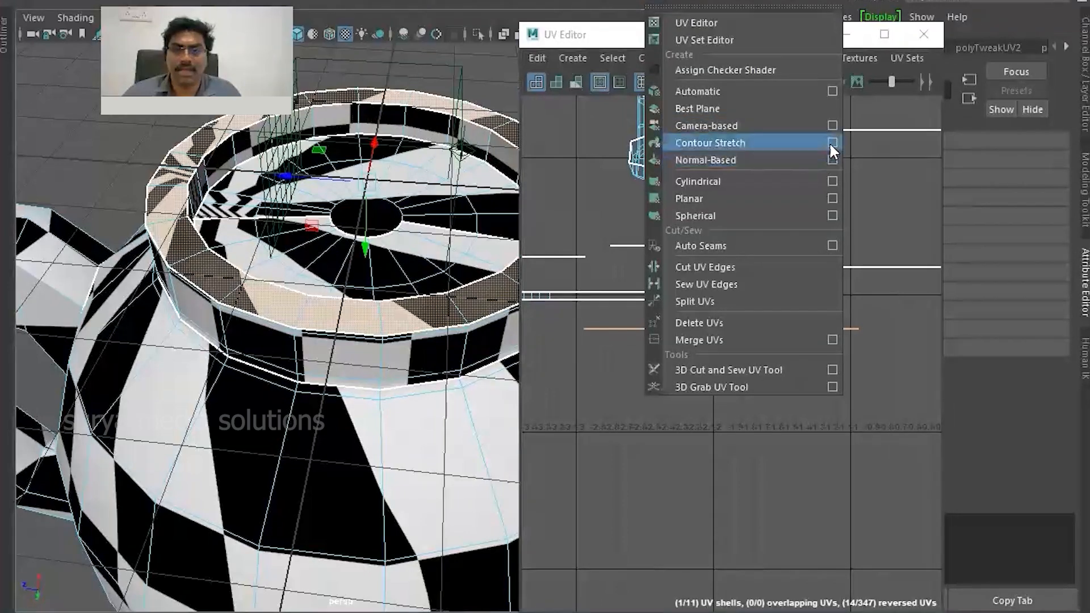
left_click(833, 199)
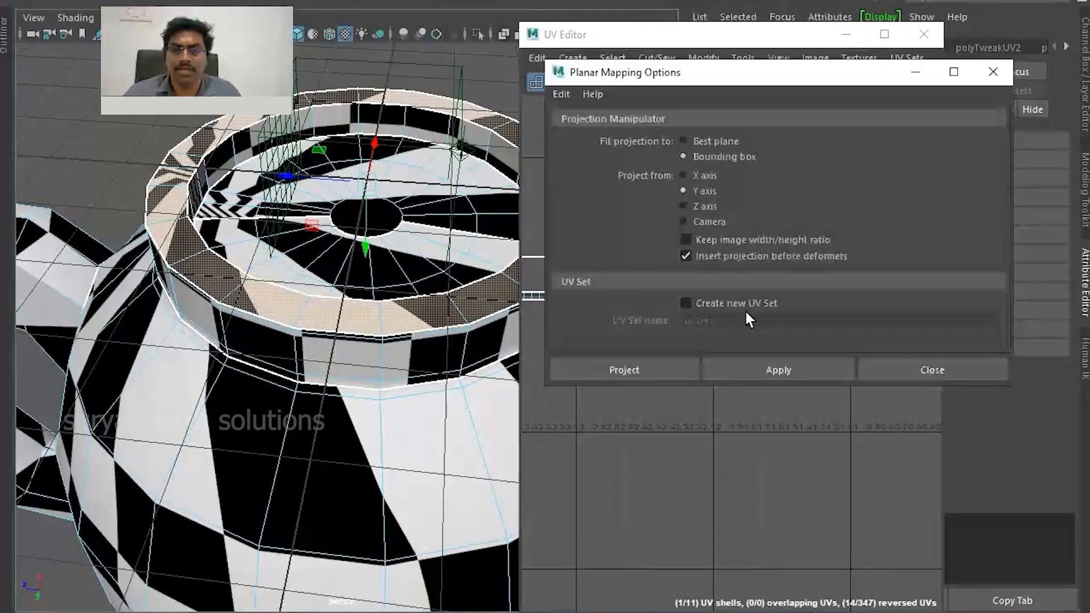
left_click(789, 368)
left_click(900, 378)
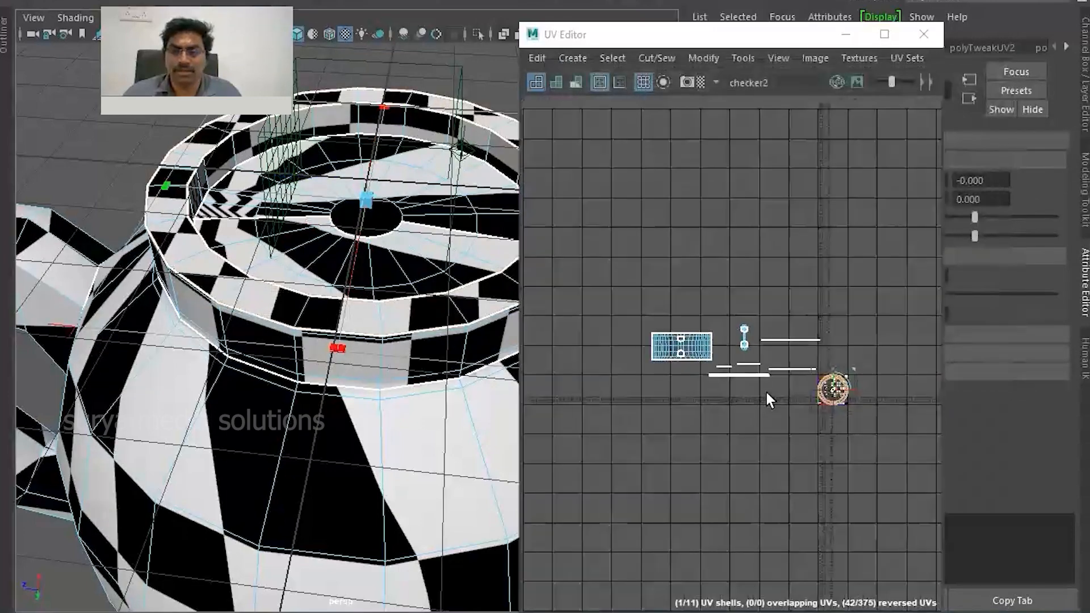
Move the foot ring's UV shell out of the checker tile to just above the foot band's strip.
key("w")
scroll(798, 372, "down", 4)
left_click_drag(816, 381, 895, 258)
scroll(169, 277, "up", 3)
scroll(169, 277, "down", 3)
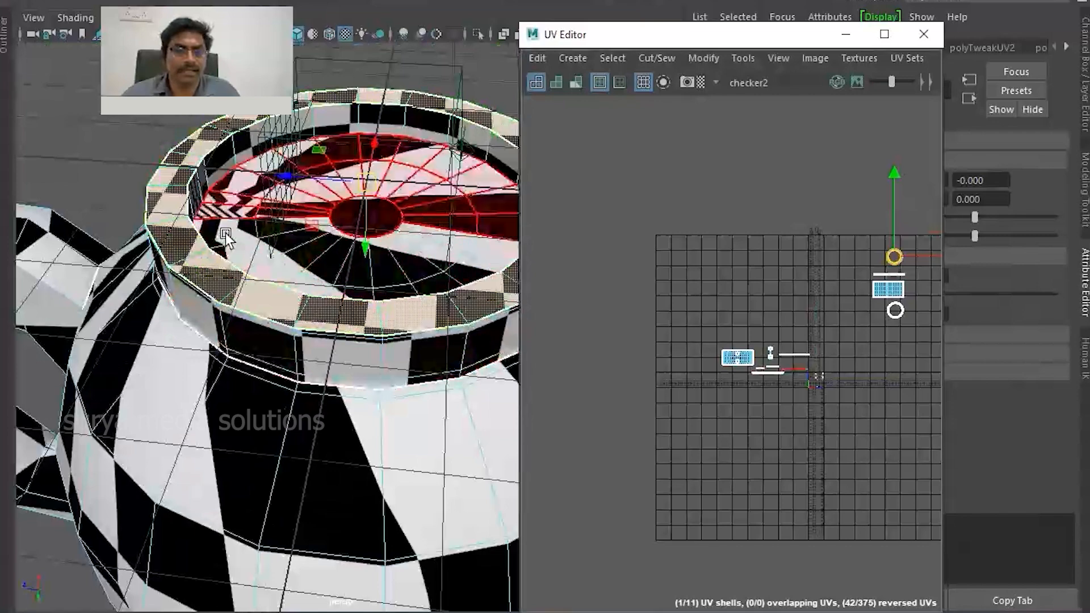
Select both shells of the mug's recessed bottom disc and apply one planar UV projection from the Y axis to them.
left_click_drag(279, 239, 286, 267, "alt")
left_click(285, 272)
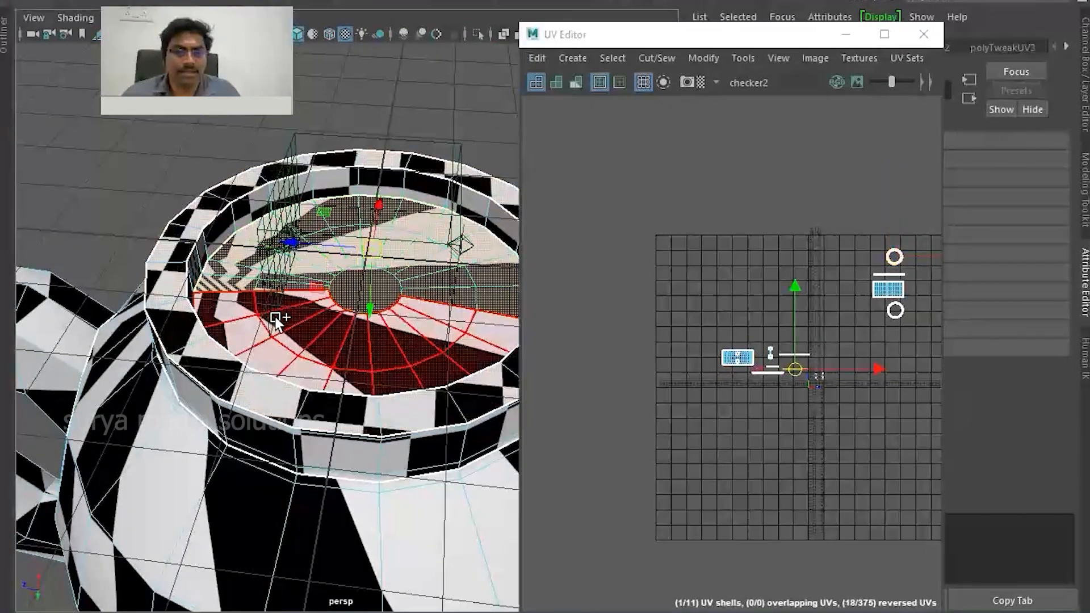
scroll(847, 370, "up", 6)
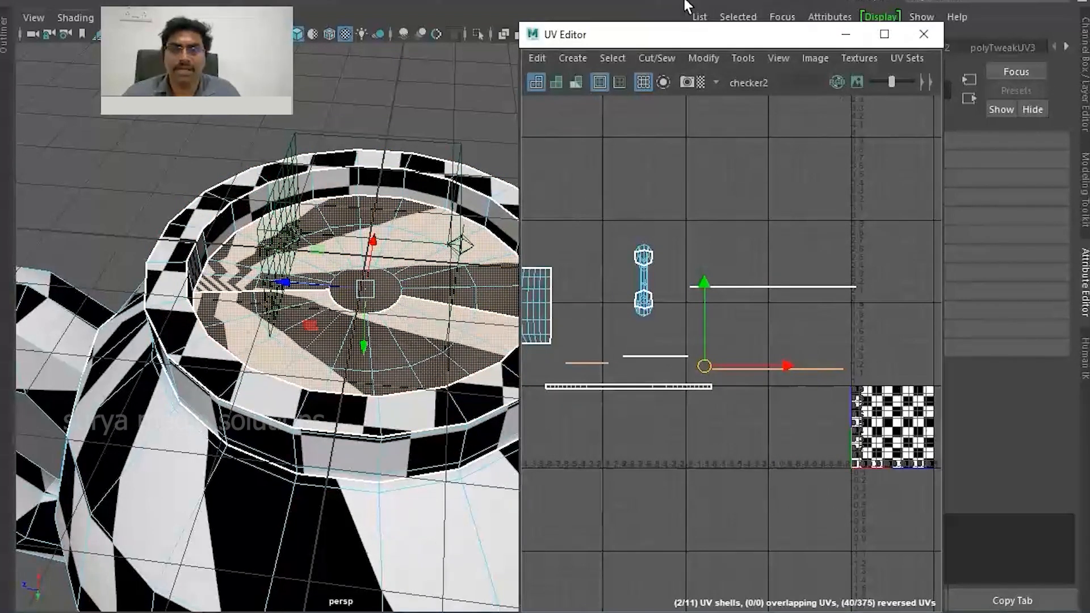
left_click(668, 5)
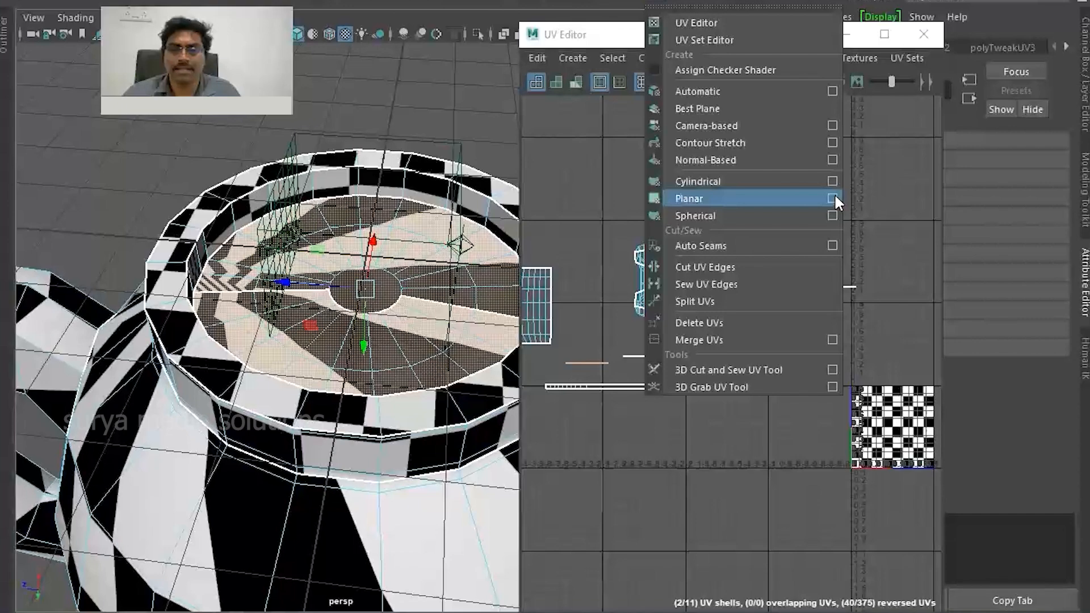
left_click(833, 198)
left_click(812, 370)
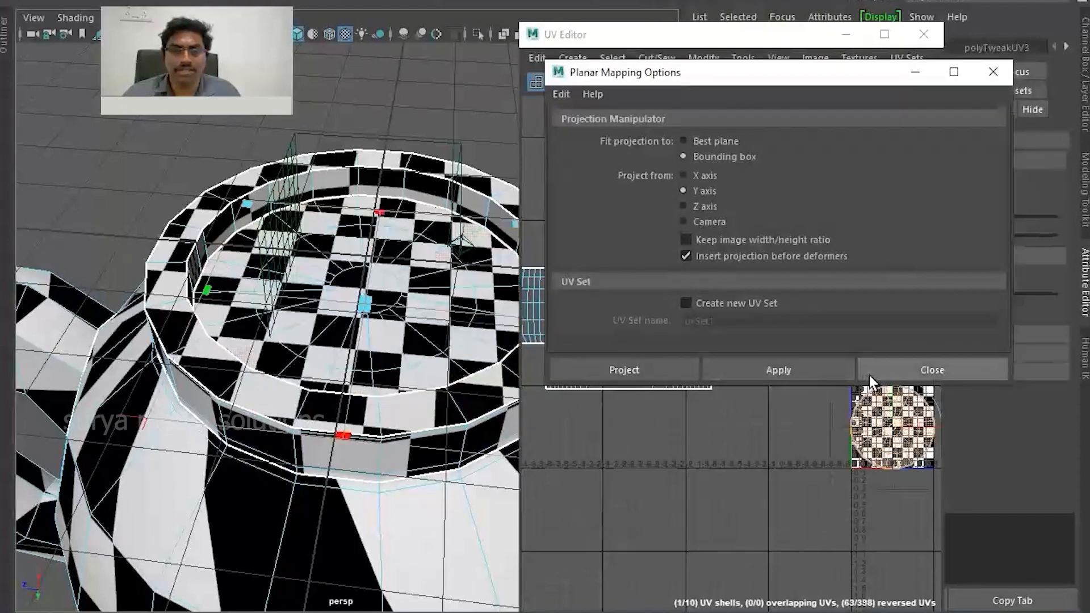
left_click(928, 376)
Move the bottom disc's UV shell out of the checker tile to a spot beside the inner wall shell.
scroll(713, 418, "down", 6)
key("w")
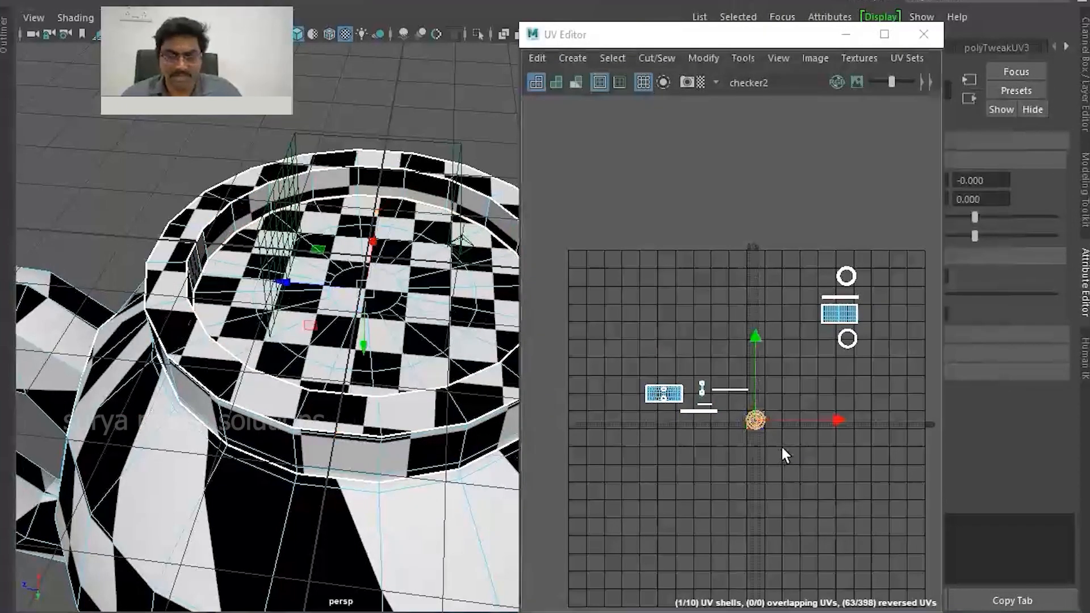
left_click_drag(754, 421, 883, 311)
Select the inner side band of the foot's recess and apply a cylindrical UV projection to it.
scroll(308, 318, "up", 3)
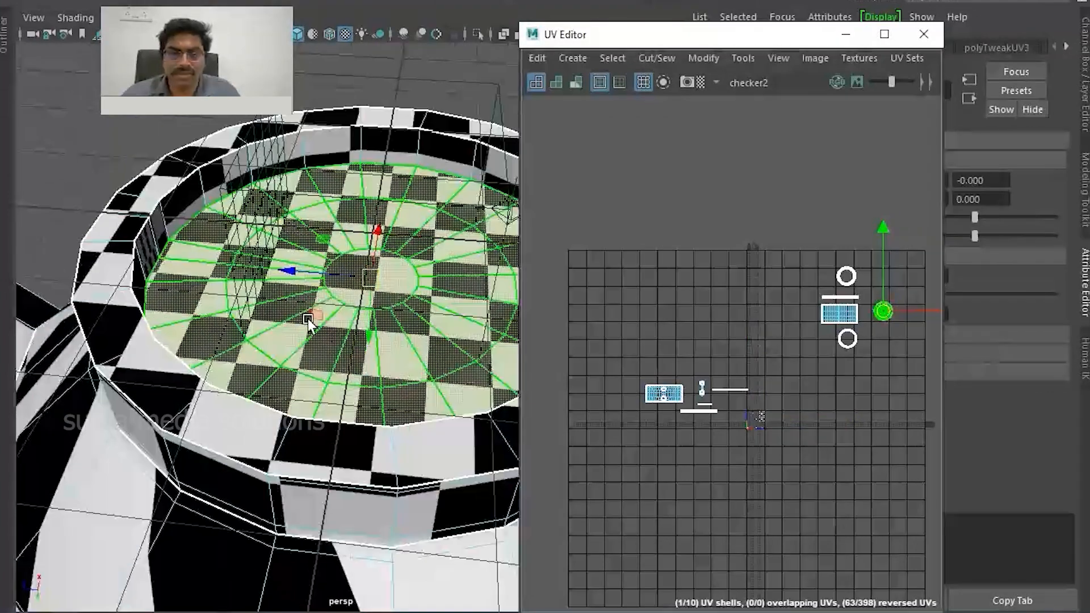
left_click(200, 174)
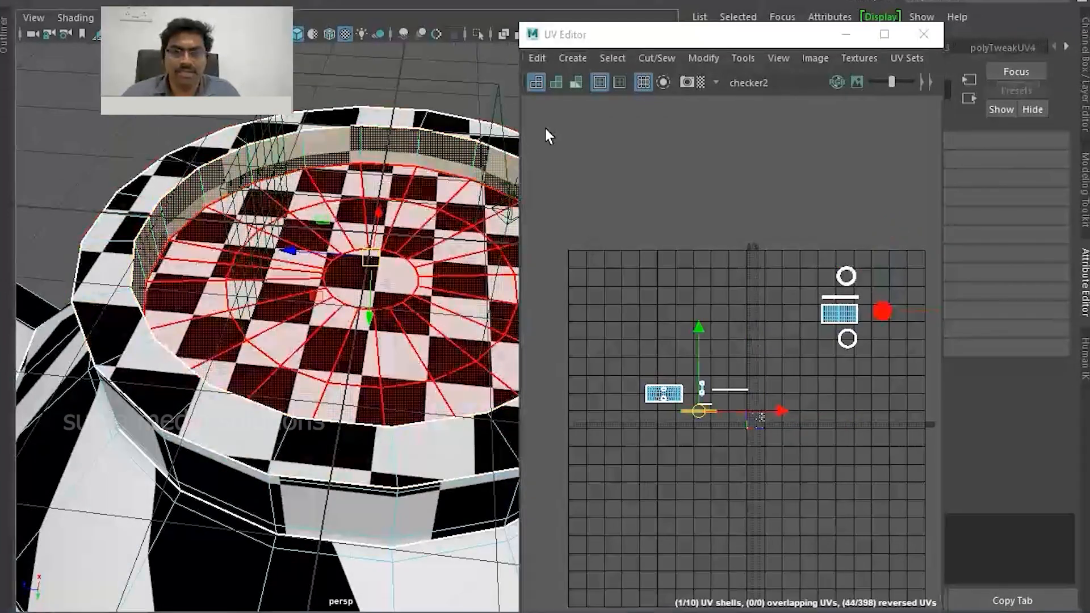
left_click(658, 1)
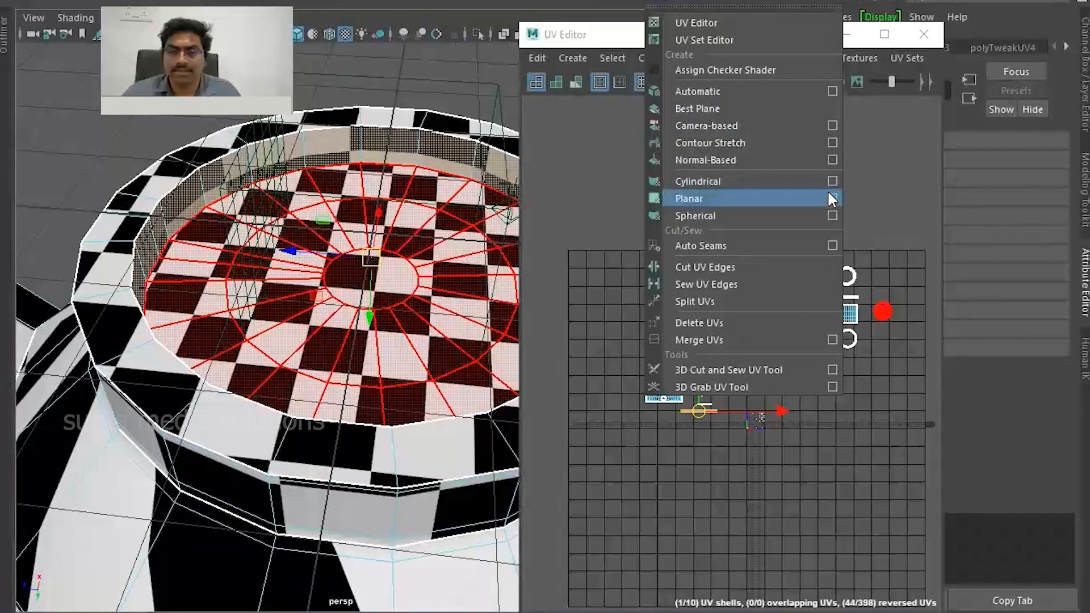
left_click(798, 181)
Scale the recess band's UV shell down vertically into a thin strip so its checkers look roughly square on the mug.
scroll(792, 388, "up", 10)
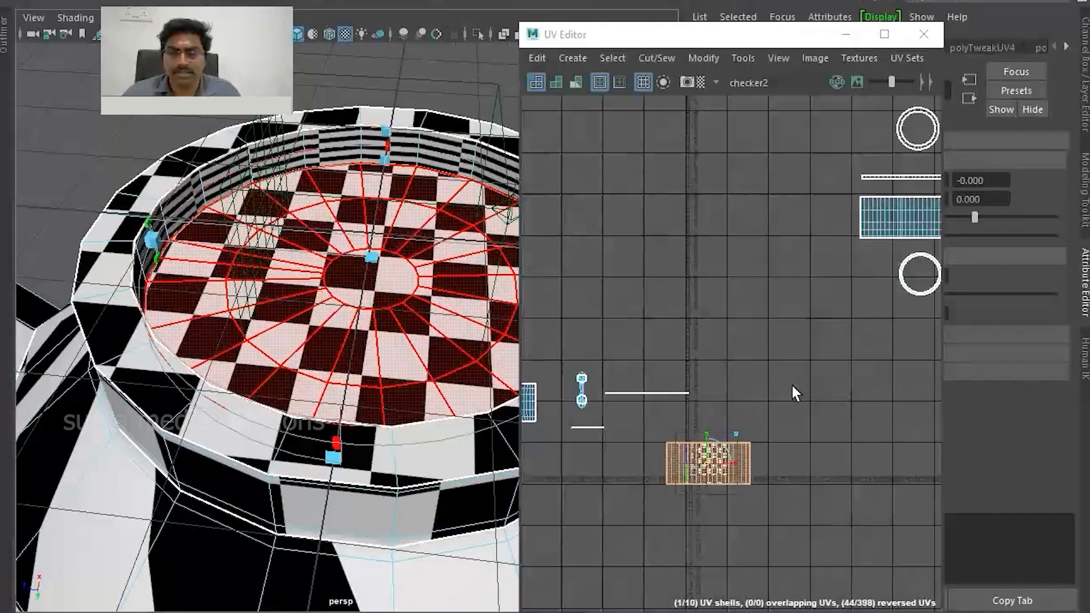
left_click_drag(674, 388, 680, 453)
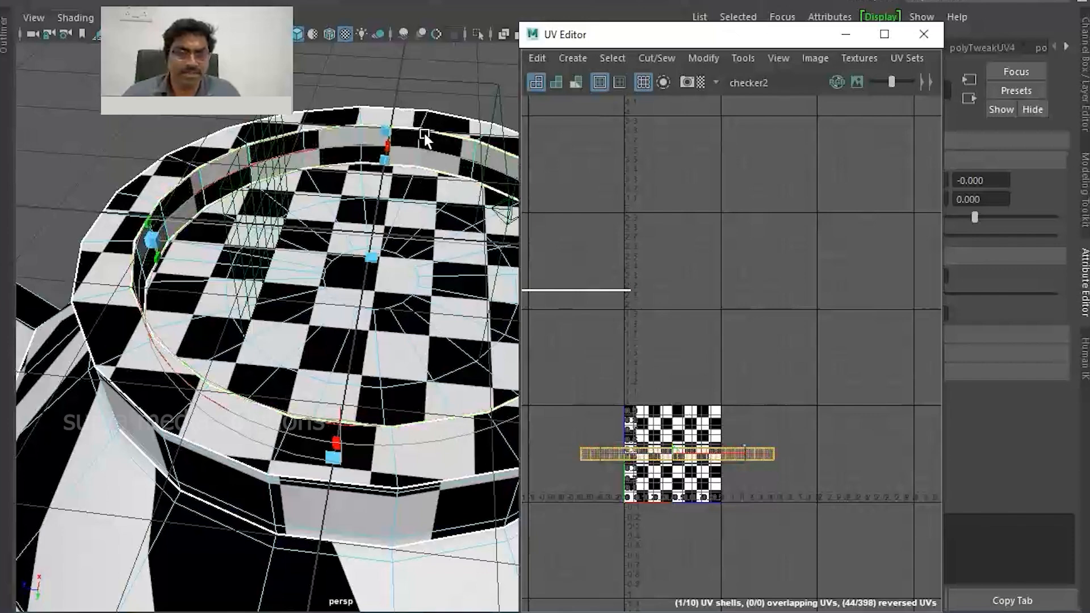
scroll(728, 421, "up", 4)
left_click_drag(383, 173, 401, 183, "alt")
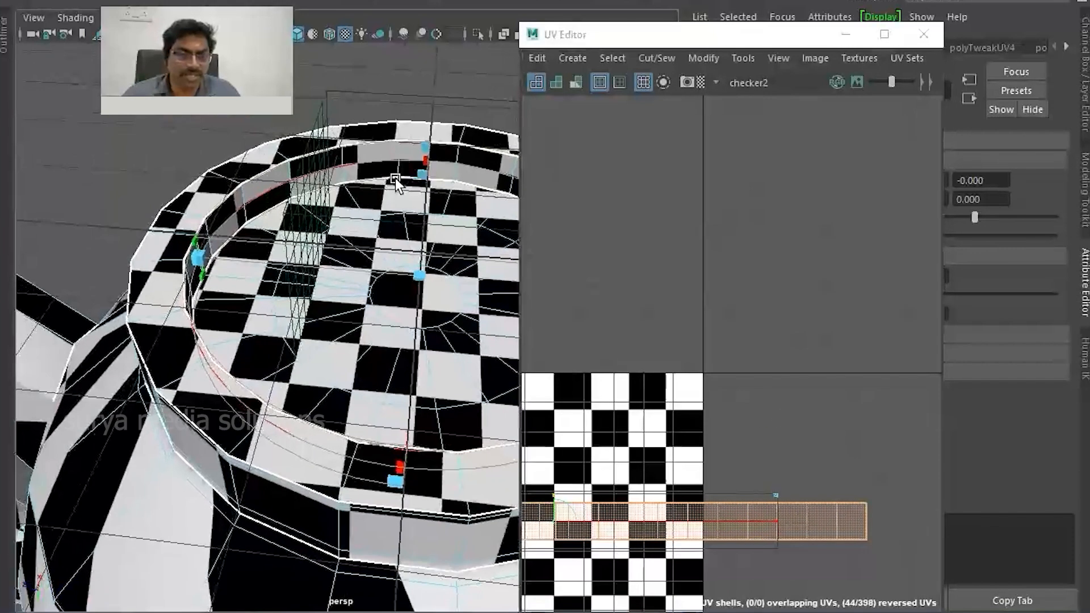
Move the recess band's strip out of the checker tile to just below the rim ring shell.
scroll(399, 245, "down", 6)
middle_click_drag(448, 275, 419, 241, "alt")
scroll(722, 431, "down", 5)
left_click_drag(669, 453, 915, 176)
middle_click_drag(763, 307, 495, 434, "alt")
left_click_drag(649, 303, 814, 293)
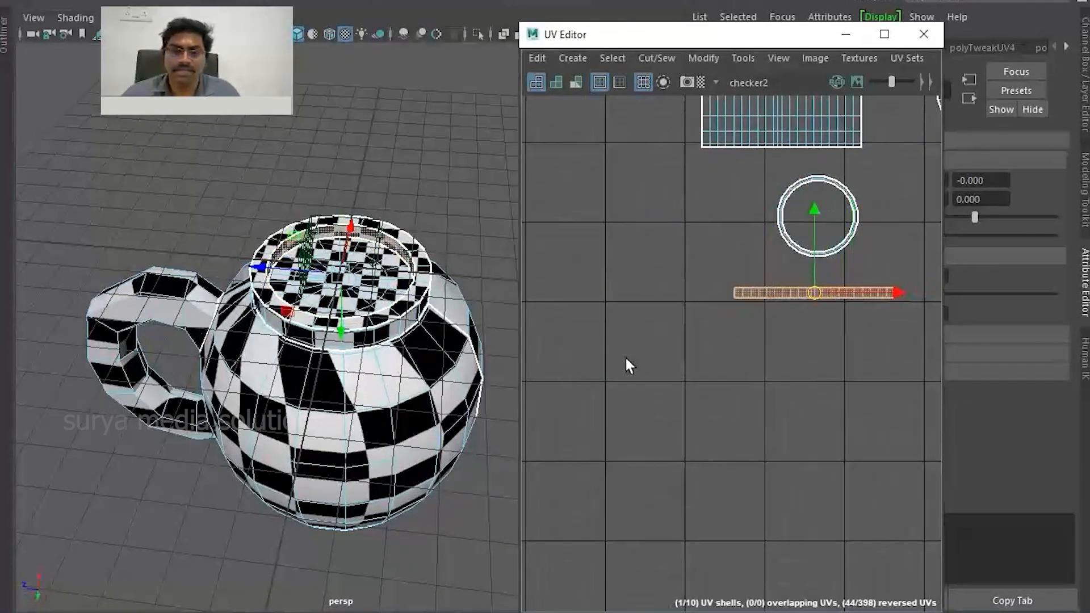
Select the mug's outer body shell and apply a cylindrical UV projection to it.
left_click_drag(342, 277, 417, 481, "alt")
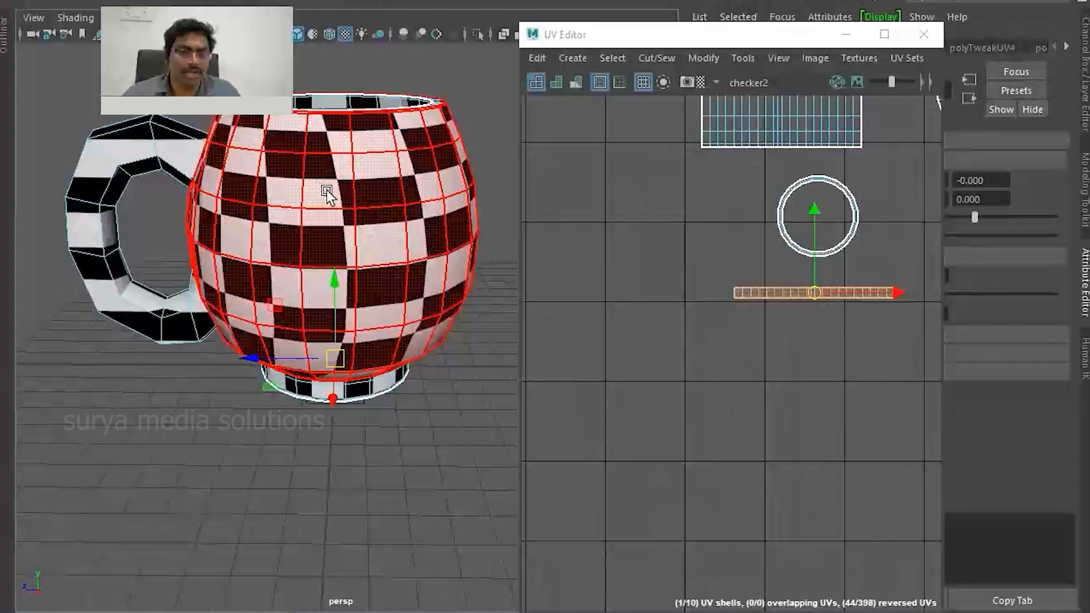
left_click(326, 189)
scroll(684, 284, "down", 10)
middle_click_drag(676, 295, 790, 244, "alt")
scroll(585, 257, "up", 9)
middle_click_drag(588, 272, 391, 197, "alt")
left_click_drag(291, 200, 311, 305, "alt")
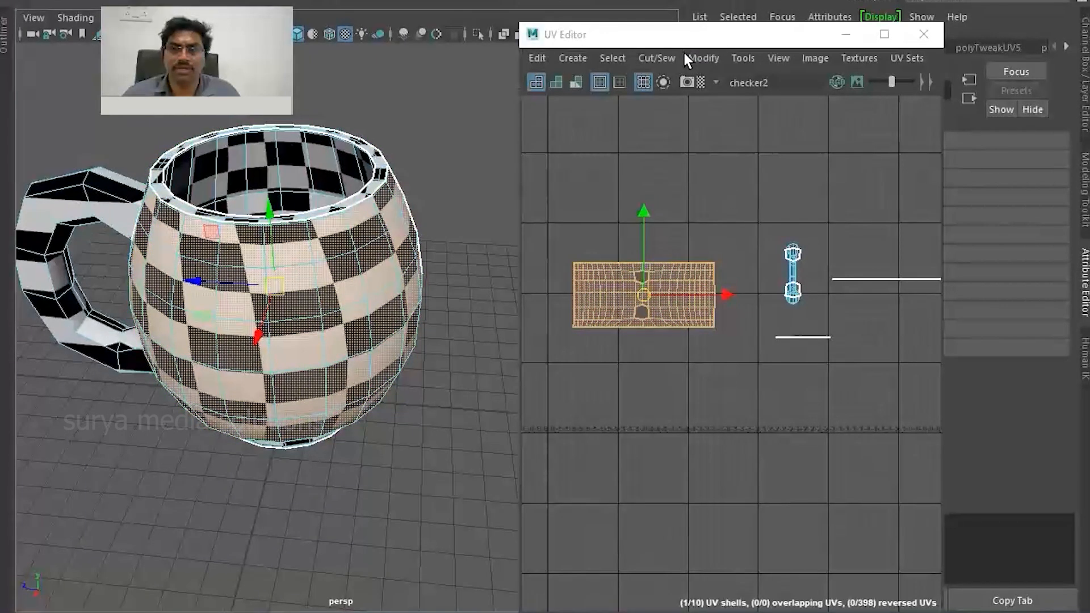
left_click(667, 3)
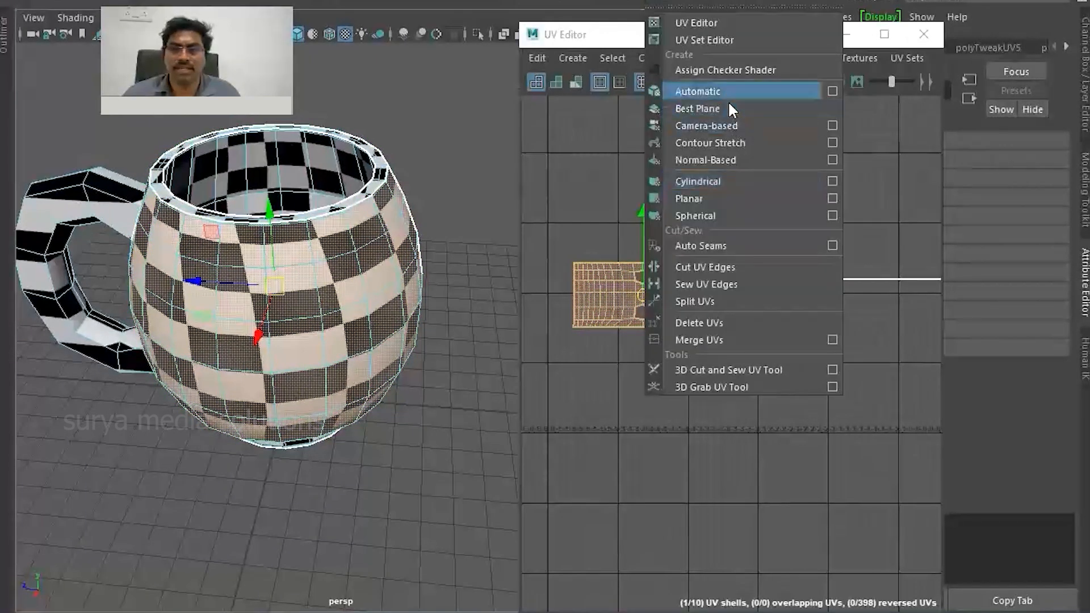
left_click(719, 180)
Move the outer body's UV shell out of the checker tile to a spot beside the rim ring shell.
scroll(693, 303, "up", 7)
middle_click_drag(702, 307, 848, 430, "alt")
key("w")
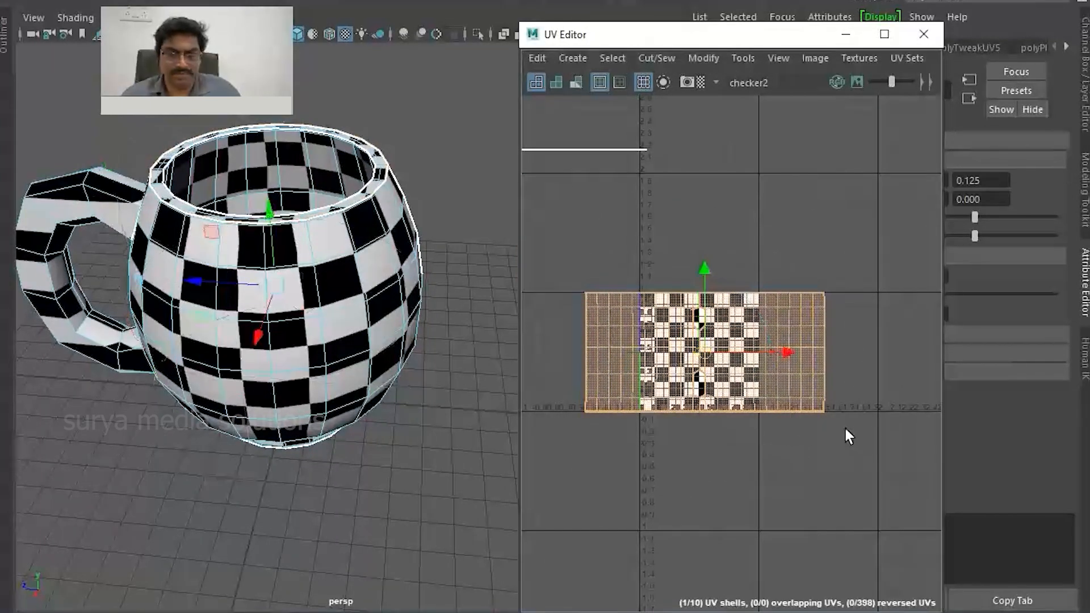
scroll(717, 351, "down", 7)
middle_click_drag(765, 339, 688, 364, "alt")
left_click_drag(648, 387, 868, 236)
scroll(550, 288, "up", 6)
middle_click_drag(557, 296, 682, 188, "alt")
mouse_move(693, 270)
left_mouse_down()
mouse_move(835, 322)
mouse_move(915, 318)
left_mouse_up()
Select the disc on the mug's inner floor and apply a planar UV projection from the Y axis.
left_click_drag(423, 261, 308, 316, "alt")
scroll(301, 304, "up", 5)
middle_click_drag(294, 295, 352, 290, "alt")
left_click(288, 304, "shift")
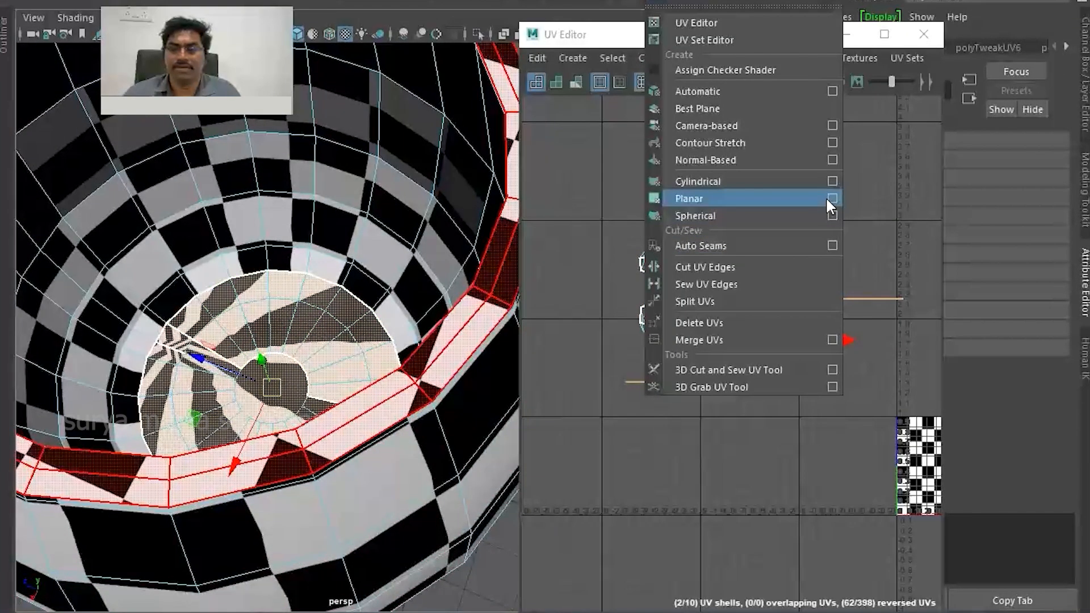
left_click(827, 203)
left_click(774, 370)
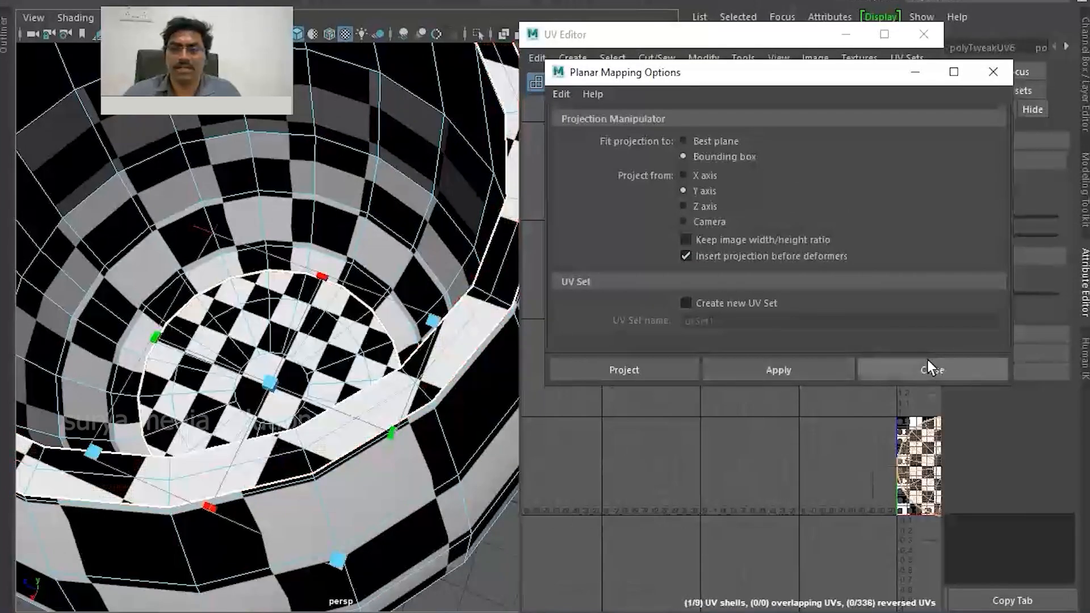
left_click(931, 368)
Move the inner floor disc's UV shell out of the checker tile to just below the outer body shell.
left_click(711, 414)
scroll(700, 393, "down", 7)
left_click_drag(734, 390, 796, 458)
key("w")
left_click_drag(756, 421, 891, 356)
left_click(664, 329)
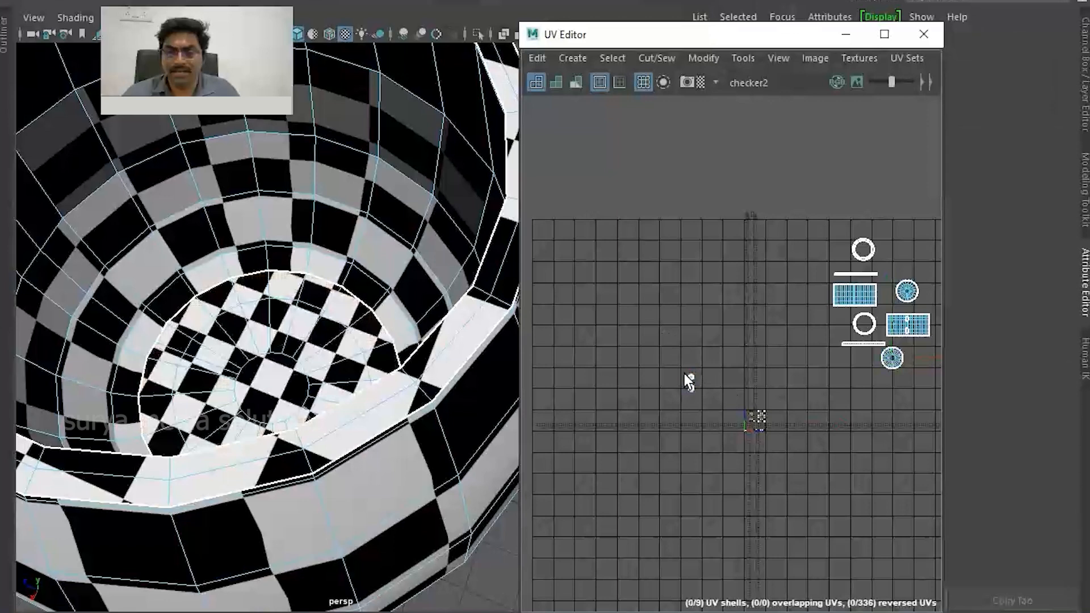
Frame the handle's distorted UV shell and select the faces of its left lengthwise half.
left_click_drag(665, 331, 718, 393)
scroll(718, 391, "up", 5)
scroll(718, 390, "up", 5)
key("f")
right_click_drag(772, 151, 776, 183)
left_click_drag(539, 137, 618, 509)
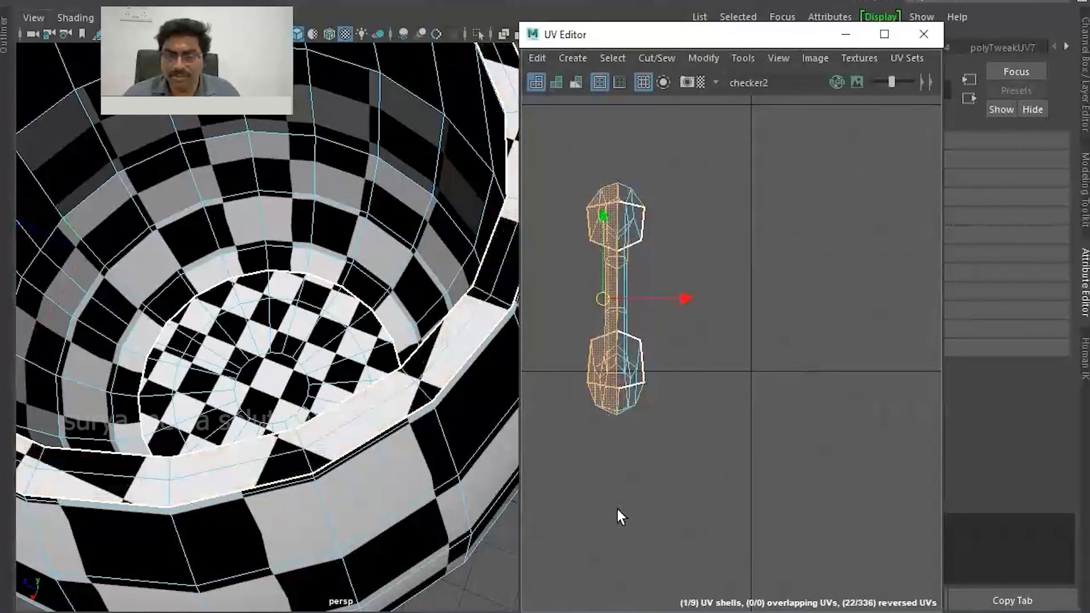
Try a planar UV projection from the Z axis on the selected handle half.
left_click(656, 3)
left_click(829, 196)
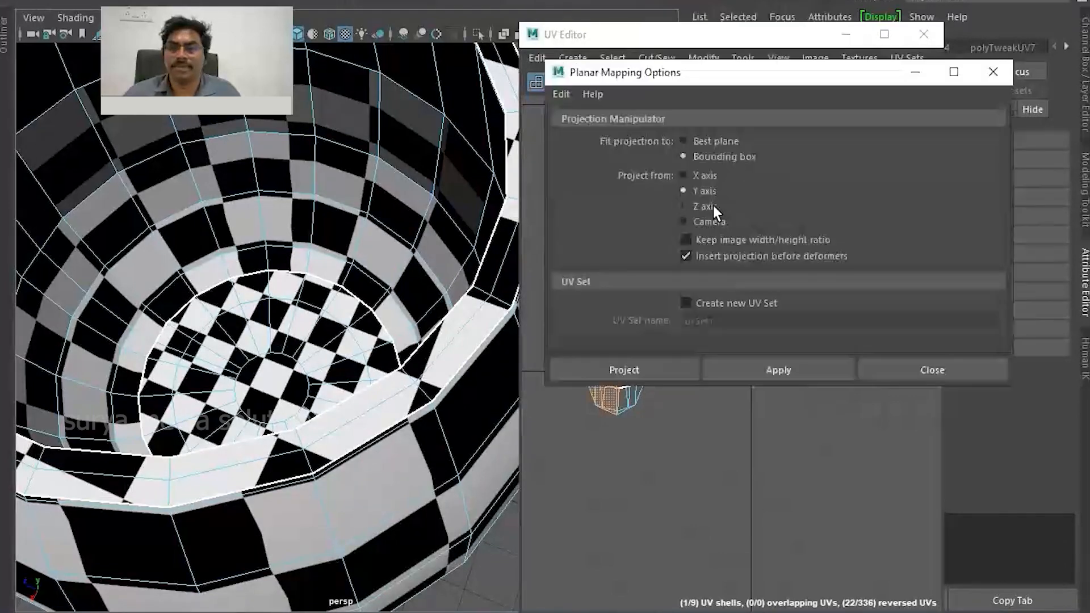
left_click_drag(751, 89, 960, 96)
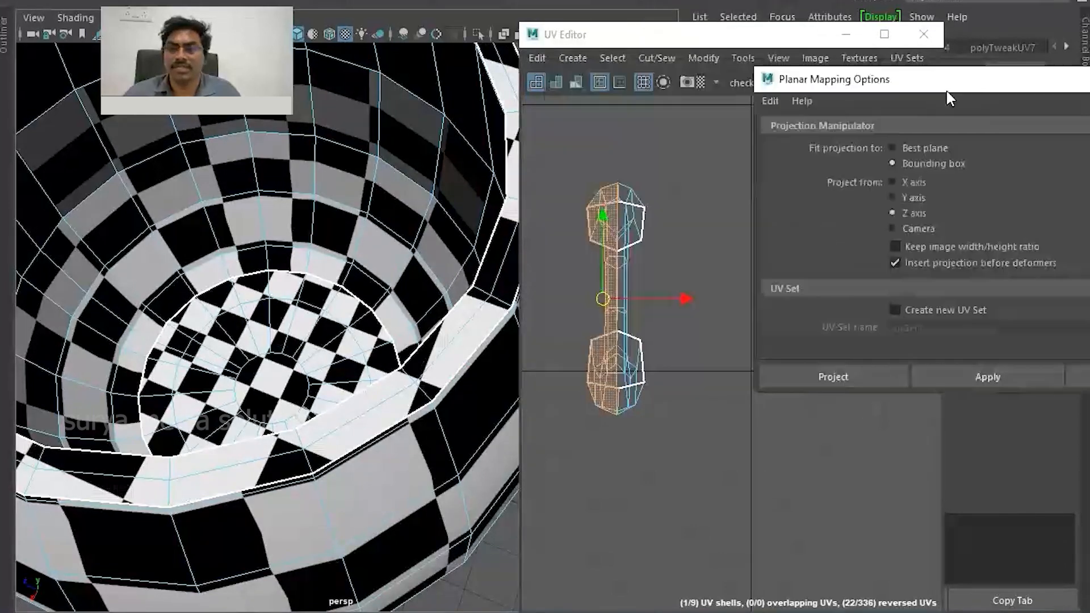
left_click(956, 379)
scroll(664, 437, "down", 5)
middle_click_drag(776, 484, 603, 360, "alt")
scroll(639, 386, "up", 4)
left_click(837, 331)
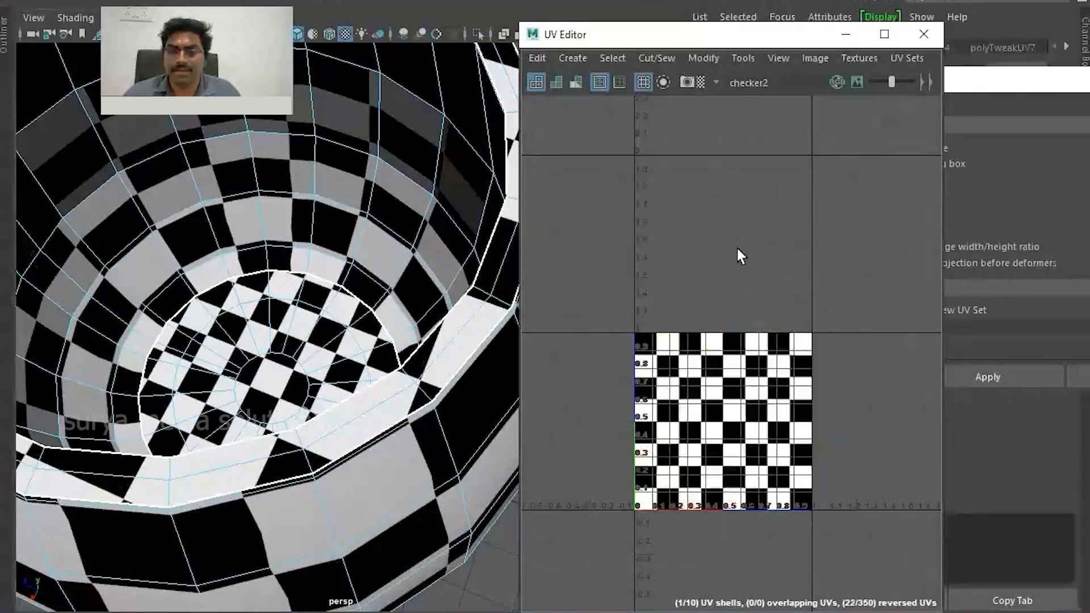
scroll(738, 256, "down", 5)
middle_click_drag(678, 273, 741, 325, "alt")
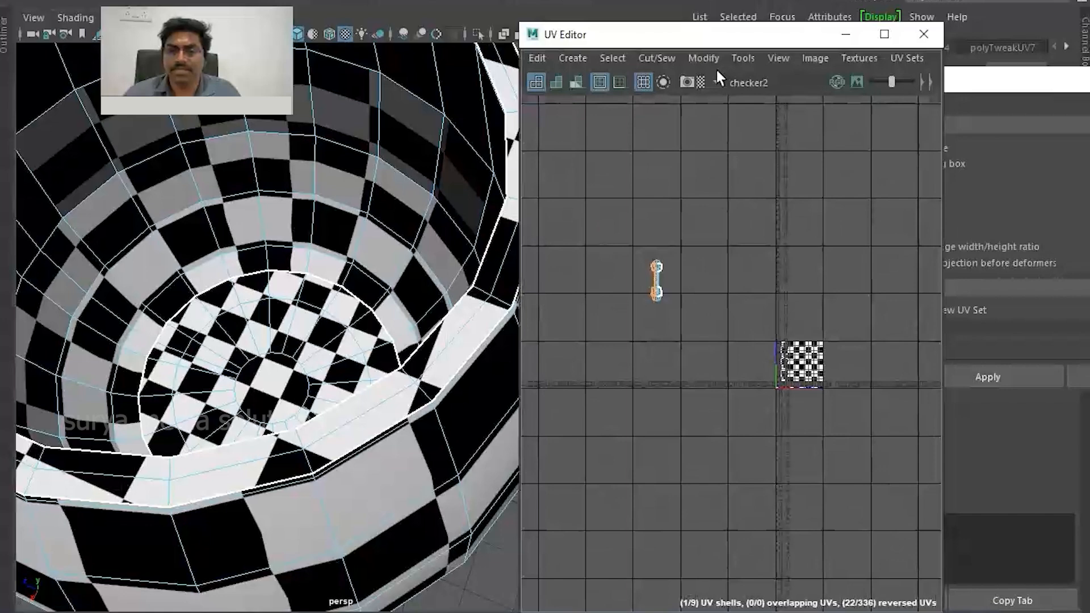
Apply a planar UV projection from the X axis to the selected handle half and set the options dialog aside.
left_click(663, 1)
left_click(832, 199)
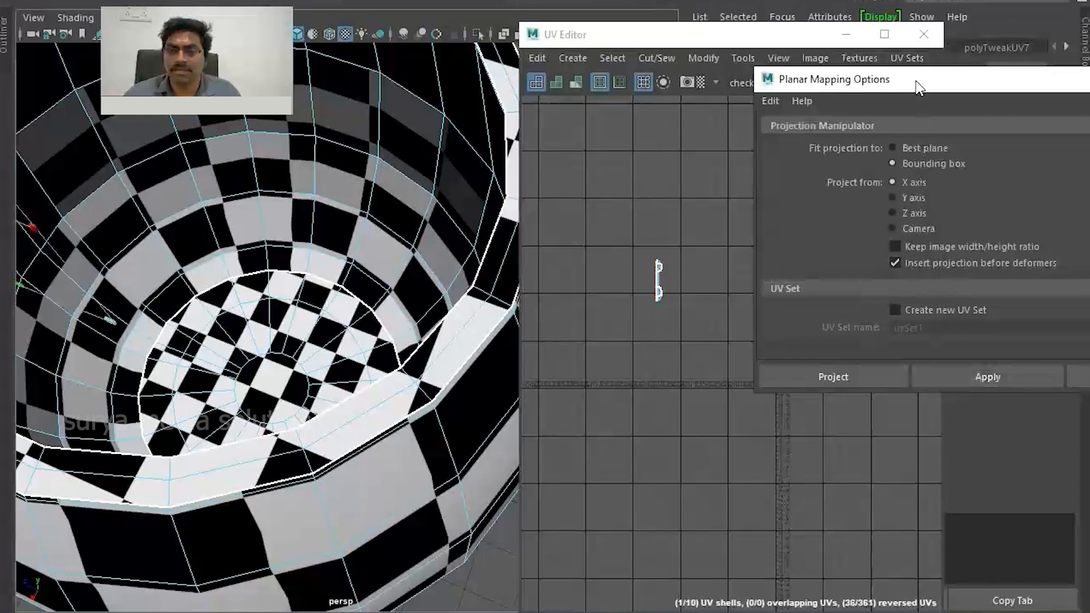
left_click_drag(918, 93, 704, 434)
left_click(818, 231)
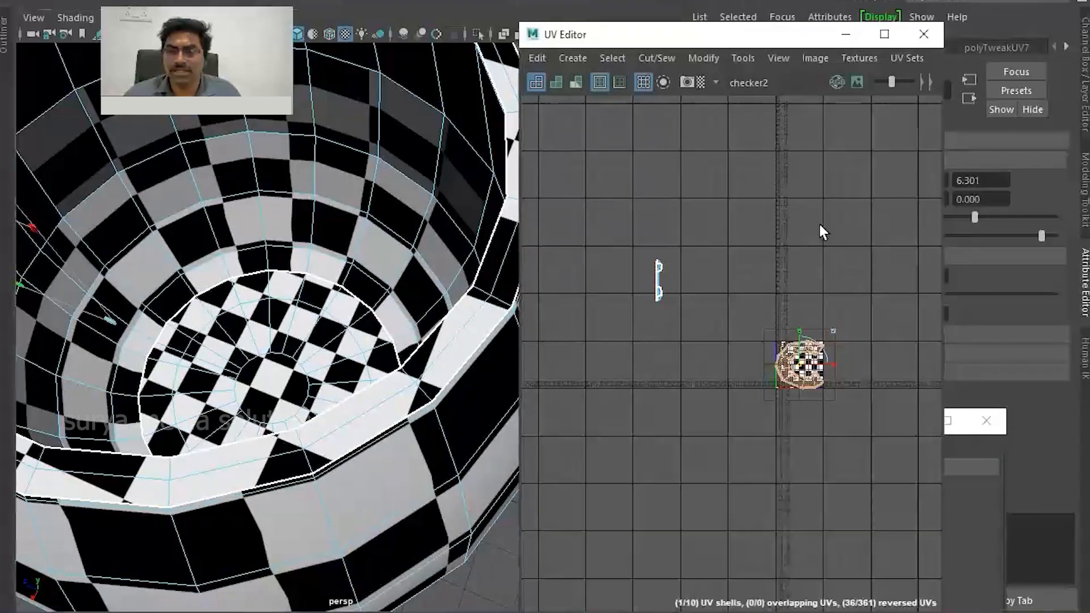
Move the first handle half's C-shaped UV shell up out of the checker tile.
scroll(817, 231, "up", 3)
middle_click_drag(848, 465, 773, 340, "alt")
right_click_drag(769, 333, 716, 302)
left_click_drag(709, 350, 826, 87)
Select the handle's remaining half and apply the same X-axis planar UV projection to it.
scroll(785, 291, "down", 8)
middle_click_drag(761, 293, 787, 304, "alt")
left_click_drag(711, 220, 790, 393)
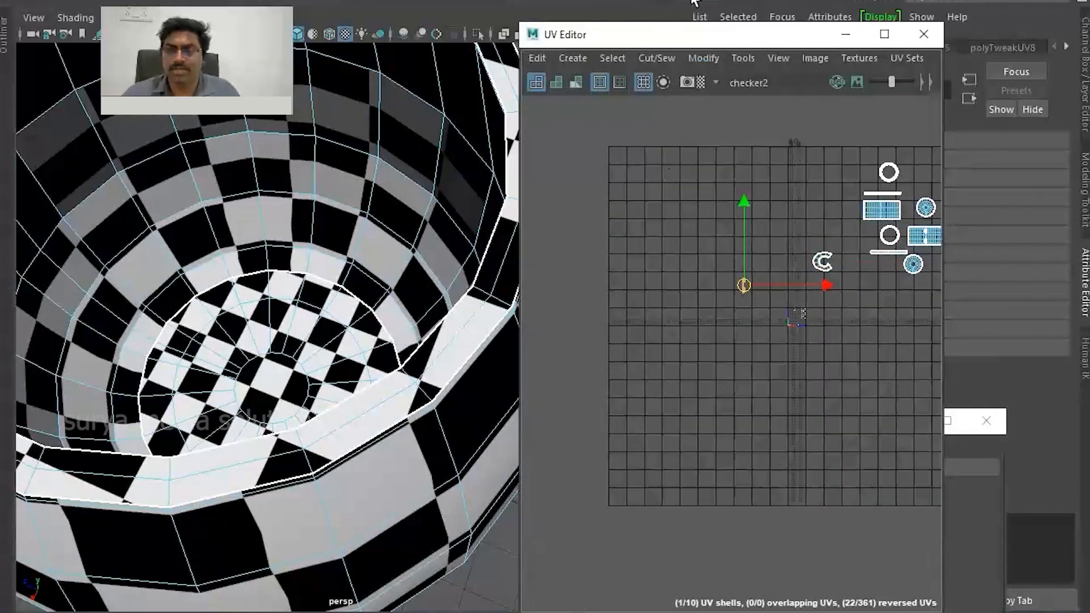
left_click(662, 4)
left_click(769, 200)
Move the second handle half's UV shell out of the checker tile to beside the first half.
scroll(778, 337, "up", 9)
middle_click_drag(748, 354, 529, 498, "alt")
left_click_drag(663, 367, 635, 96)
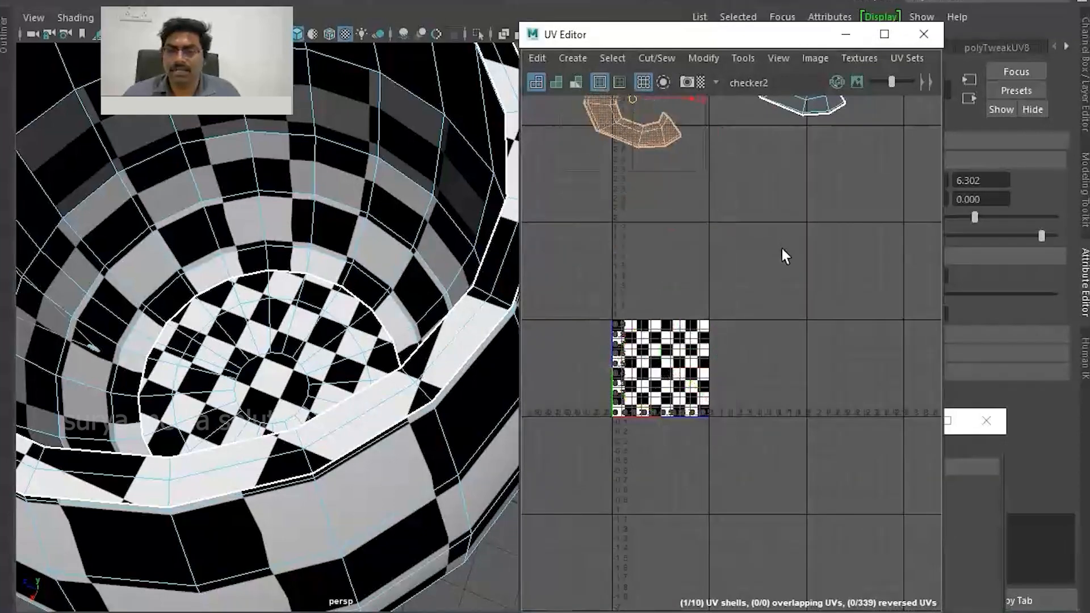
left_click(782, 241)
Maximize the UV Editor window and bring all the re-projected shells into view.
scroll(784, 258, "down", 8)
middle_click_drag(783, 259, 622, 361, "alt")
scroll(712, 345, "up", 6)
middle_click_drag(712, 345, 590, 464, "alt")
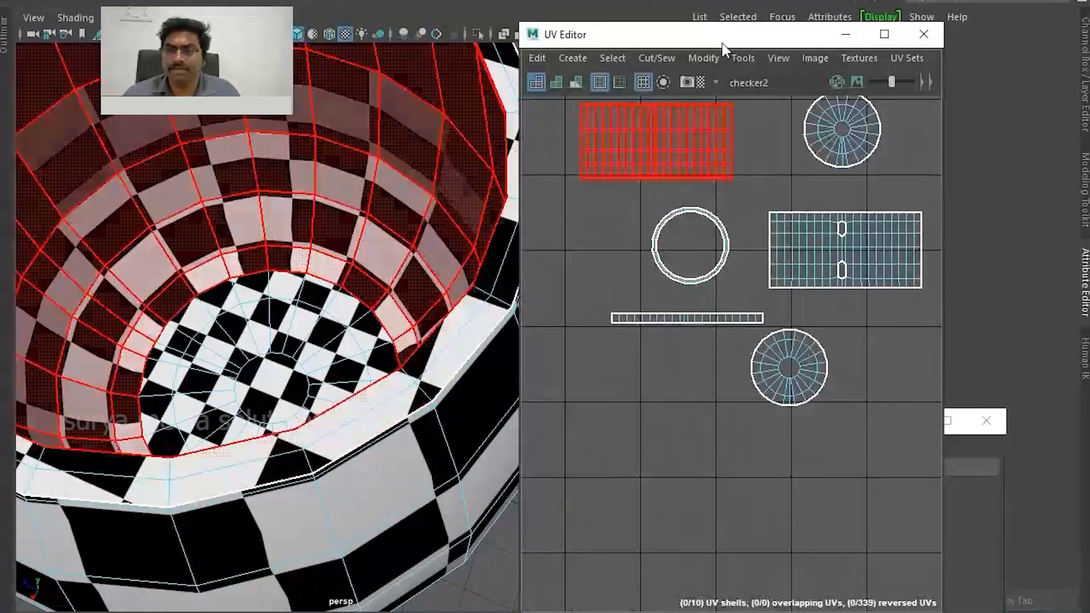
double_click(724, 32)
scroll(495, 305, "down", 7)
middle_click_drag(505, 318, 635, 518, "alt")
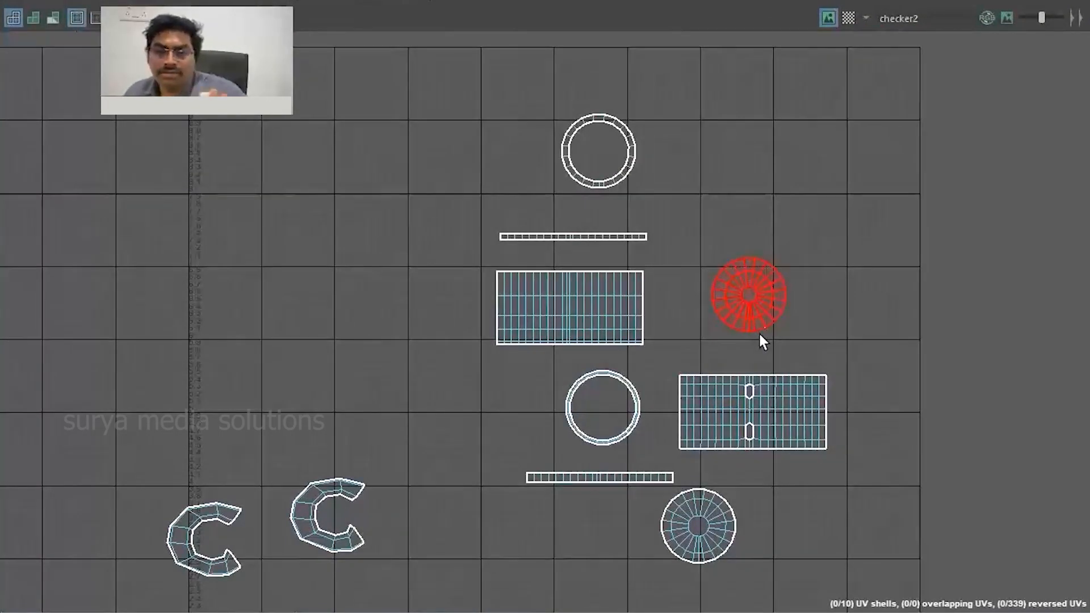
Examine the re-projected mug shells and the two C-shaped handle halves up close.
scroll(691, 328, "up", 3)
middle_click_drag(600, 102, 744, 304, "alt")
scroll(744, 304, "up", 3)
scroll(783, 373, "up", 1)
middle_click_drag(831, 497, 799, 244, "alt")
middle_click_drag(843, 339, 666, 164, "alt")
middle_click_drag(774, 280, 874, 62, "alt")
middle_click_drag(773, 352, 581, 219, "alt")
middle_click_drag(760, 326, 871, 263, "alt")
scroll(871, 263, "down", 2)
scroll(720, 360, "down", 3)
scroll(620, 330, "up", 5)
middle_click_drag(322, 318, 624, 312, "alt")
scroll(582, 305, "up", 3)
Select all UVs of the first handle half and unfold them.
right_click_drag(561, 288, 671, 294)
left_click_drag(356, 142, 968, 600)
scroll(704, 398, "down", 2)
right_click_drag(571, 333, 381, 305, "shift")
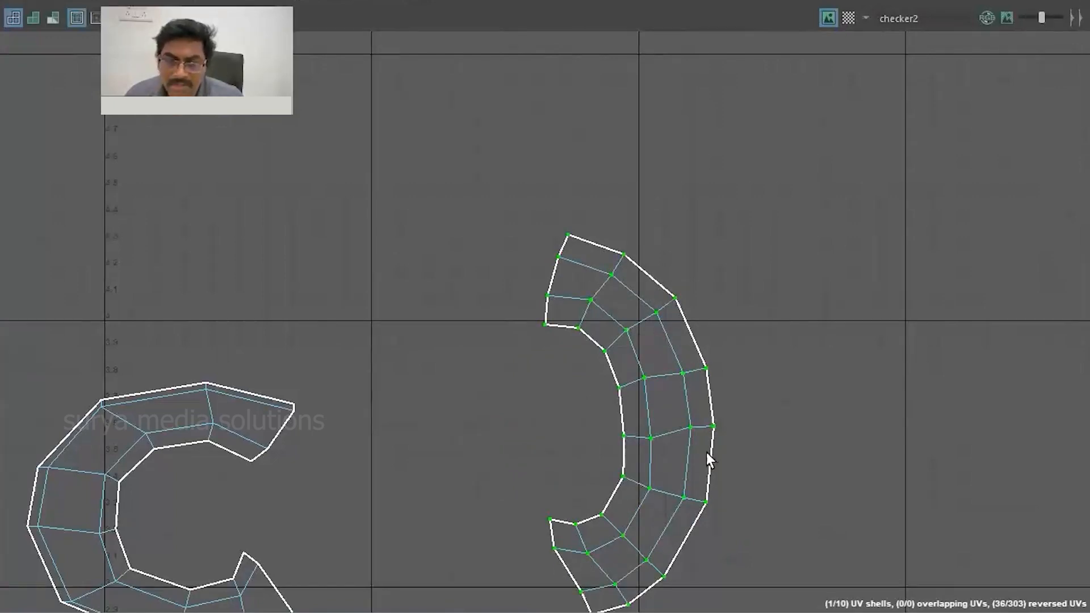
Select all UVs of the second handle half and unfold them too.
scroll(734, 370, "down", 2)
middle_click_drag(740, 360, 913, 196, "alt")
left_click_drag(274, 186, 578, 463)
right_click_drag(427, 266, 269, 260, "shift")
scroll(554, 270, "down", 1)
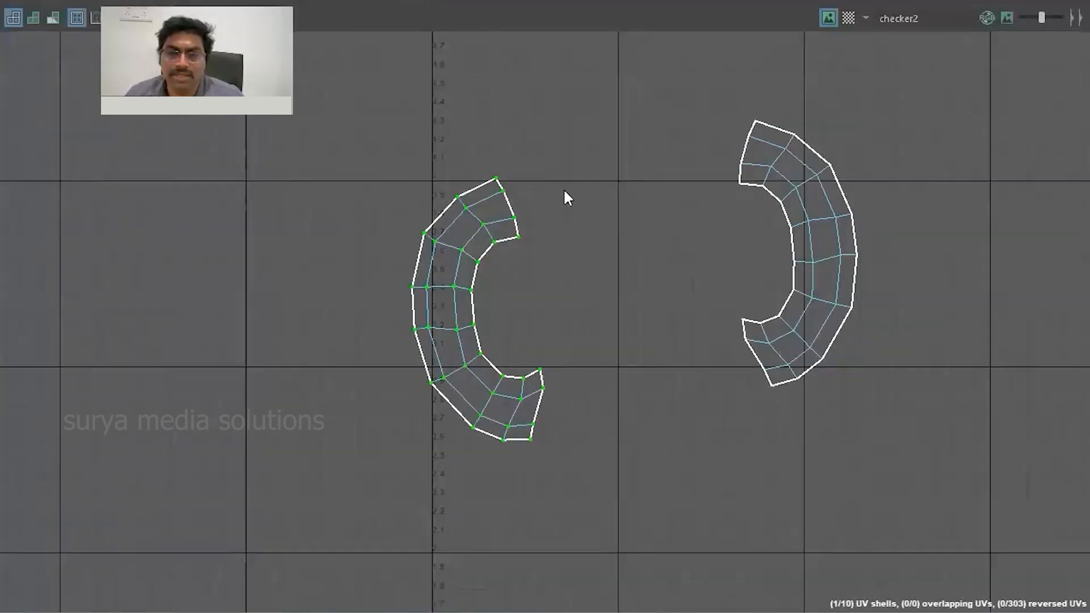
Select the outer border edge loop of one handle half and move and sew it to the other half.
double_click(784, 383)
right_click_drag(628, 255, 621, 211, "shift")
key("f")
Select all UVs of the joined handle shell and unfold it into a single strip.
right_click_drag(626, 304, 833, 316)
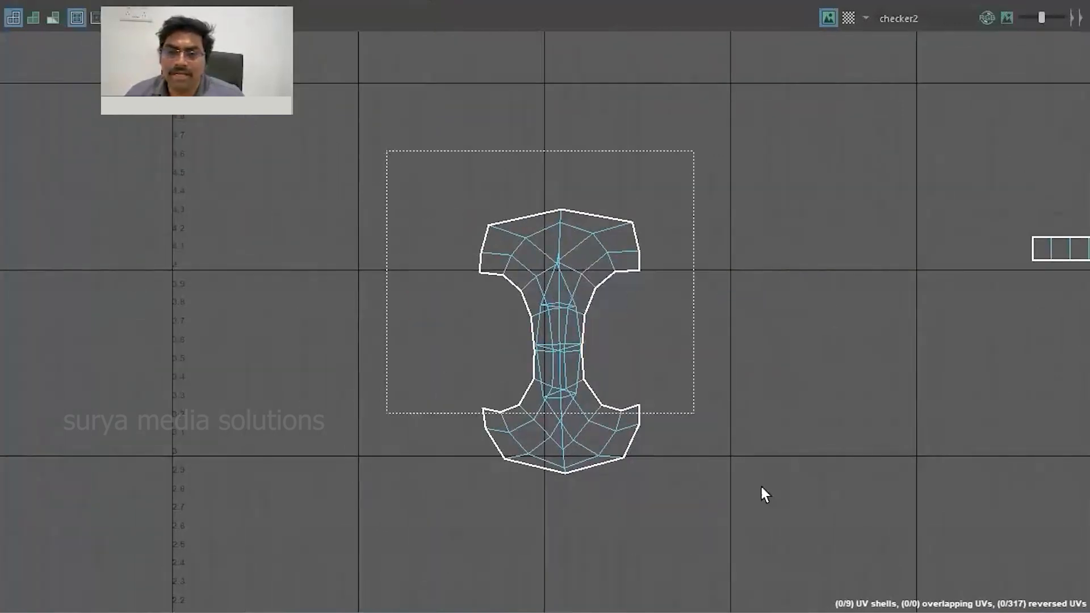
right_click_drag(536, 307, 397, 297, "shift")
left_click(396, 293)
Select the UVs of all the mug's shells and lay them out packed inside the 0 to 1 tile.
scroll(500, 347, "down", 9)
middle_click_drag(663, 418, 634, 537, "alt")
scroll(630, 352, "up", 3)
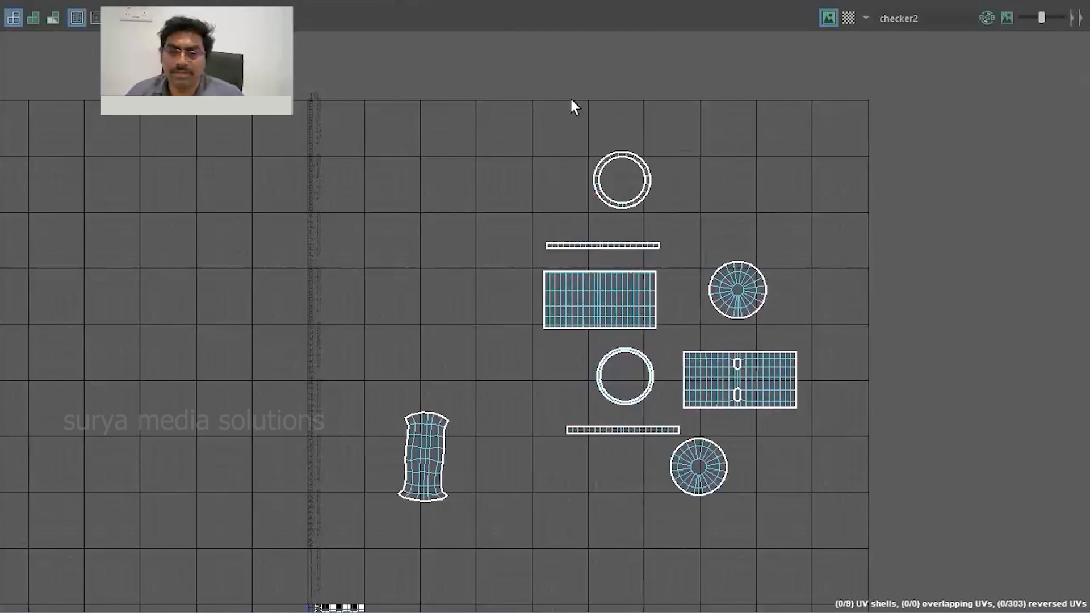
scroll(772, 323, "up", 3)
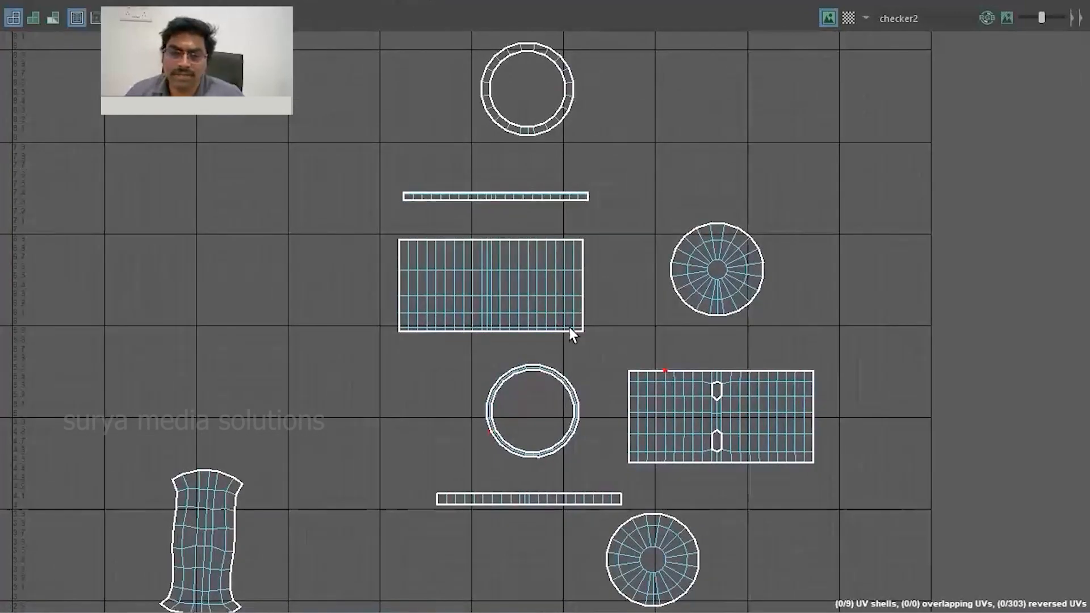
scroll(652, 275, "down", 3)
middle_click_drag(713, 132, 747, 195, "alt")
right_click_drag(733, 201, 821, 203)
left_click_drag(393, 175, 718, 462)
scroll(681, 460, "down", 2)
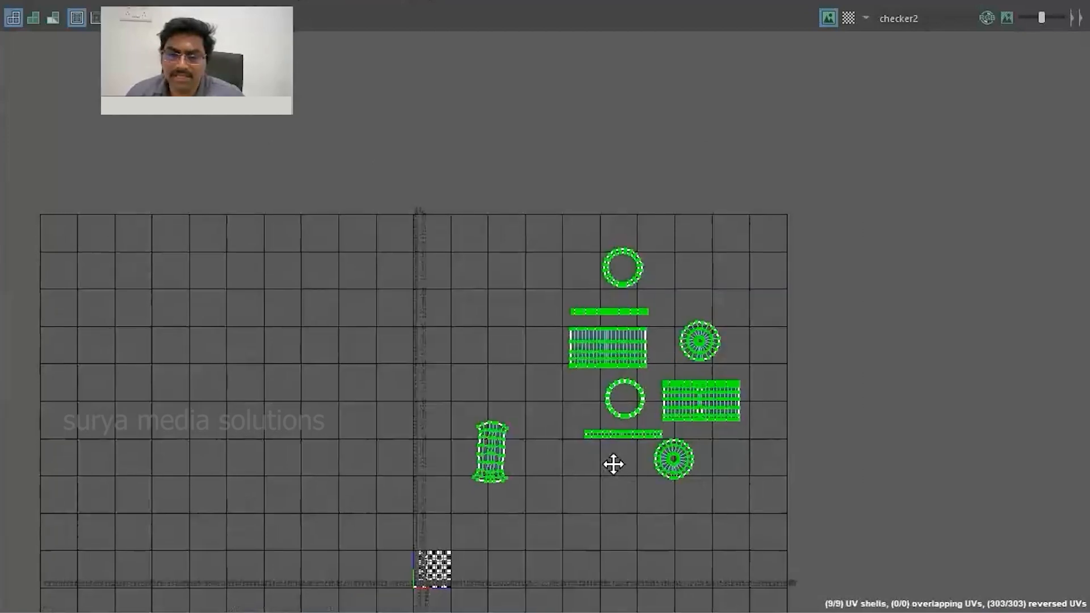
middle_click_drag(467, 581, 523, 435, "alt")
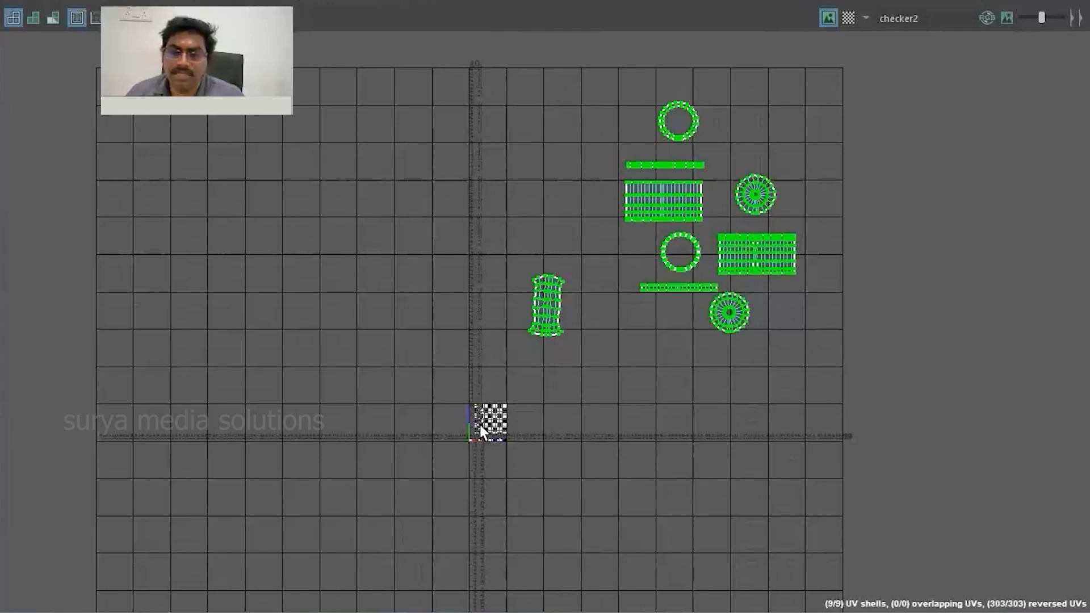
right_click_drag(693, 205, 526, 249, "shift")
left_click(527, 364)
Scale the handle's UV shell down, rotate it slightly upright and shift it toward the tile's outer edge, clear of the wall shells.
scroll(479, 416, "up", 10)
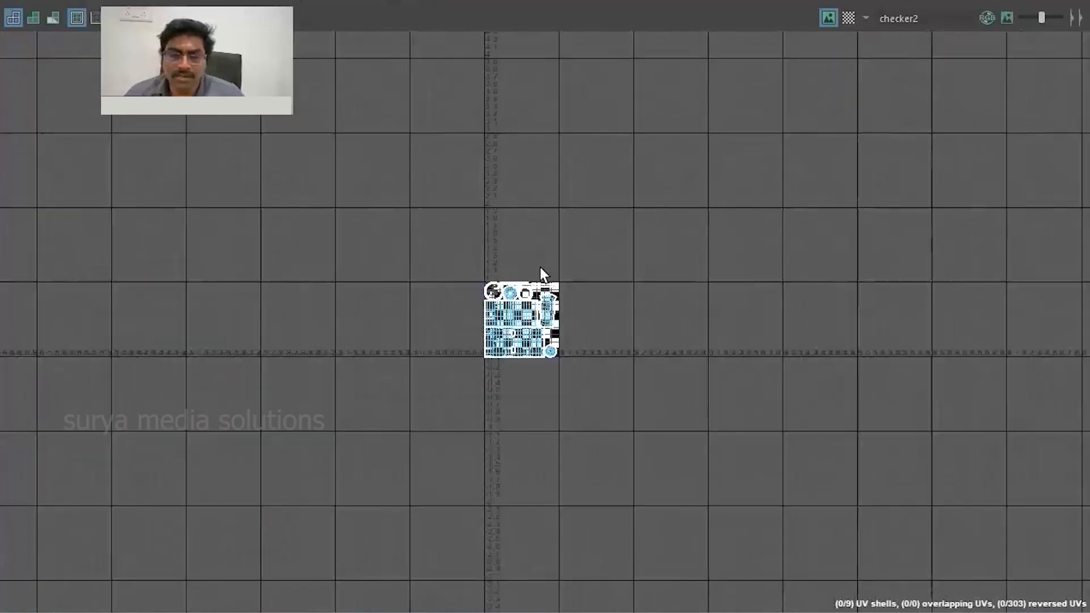
middle_click_drag(614, 347, 688, 203, "alt")
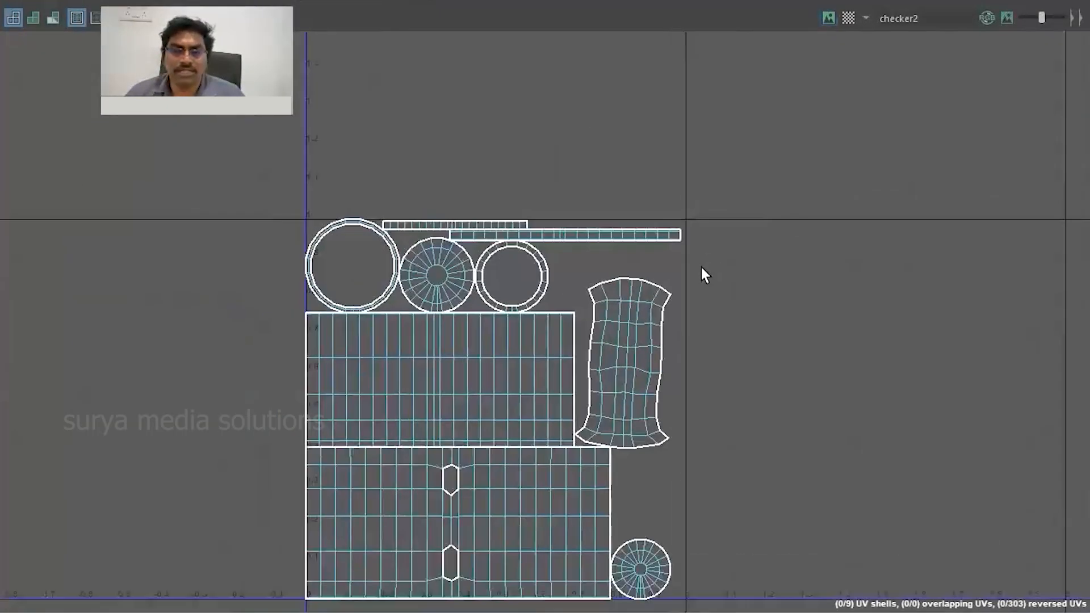
middle_click_drag(703, 275, 731, 182, "alt")
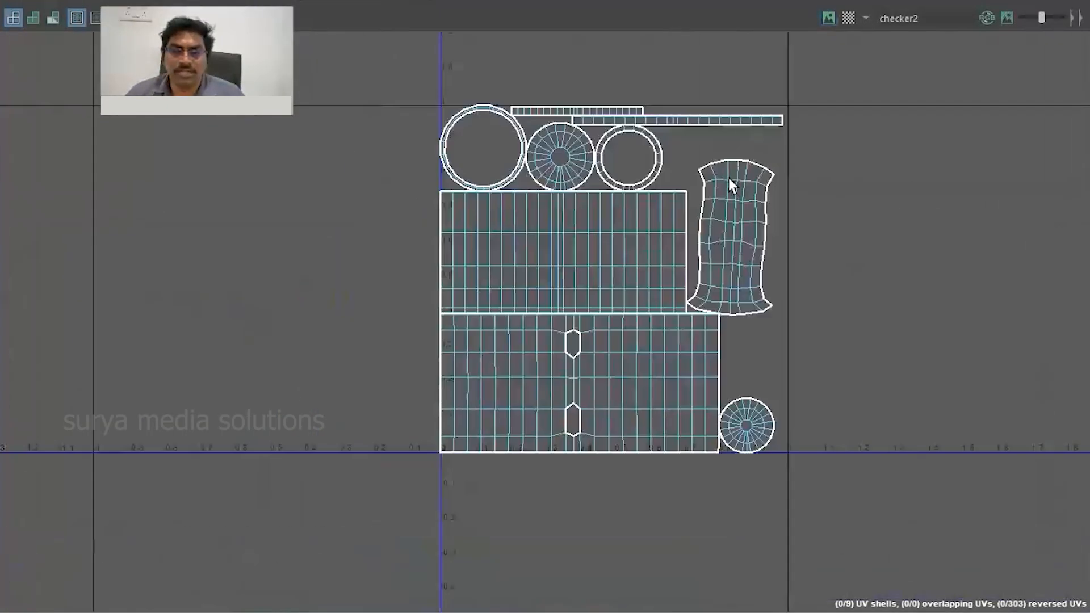
right_click_drag(751, 234, 715, 214)
left_click(737, 234)
mouse_move(738, 234)
left_mouse_down()
mouse_move(713, 226)
mouse_move(731, 231)
left_mouse_up()
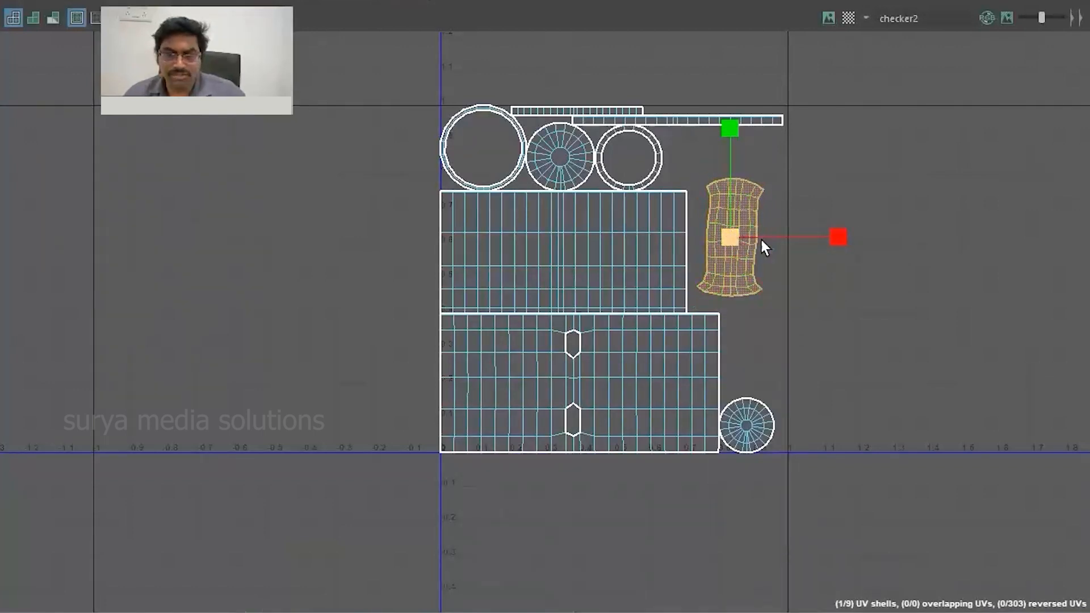
key("e")
mouse_move(837, 223)
left_mouse_down()
mouse_move(834, 206)
mouse_move(831, 216)
left_mouse_up()
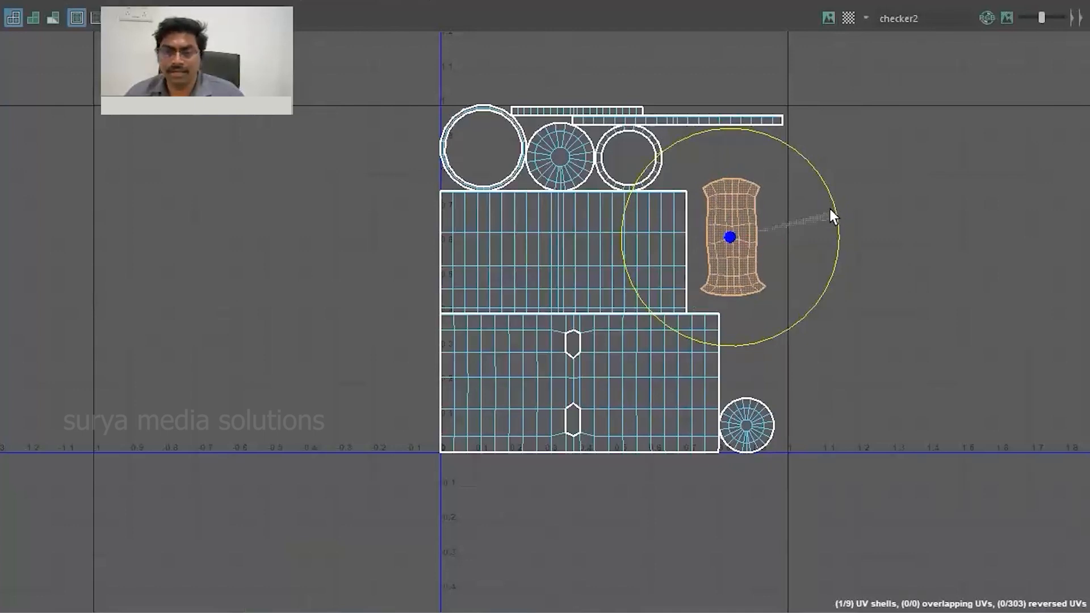
key("w")
left_click_drag(733, 235, 754, 214)
left_click(822, 284)
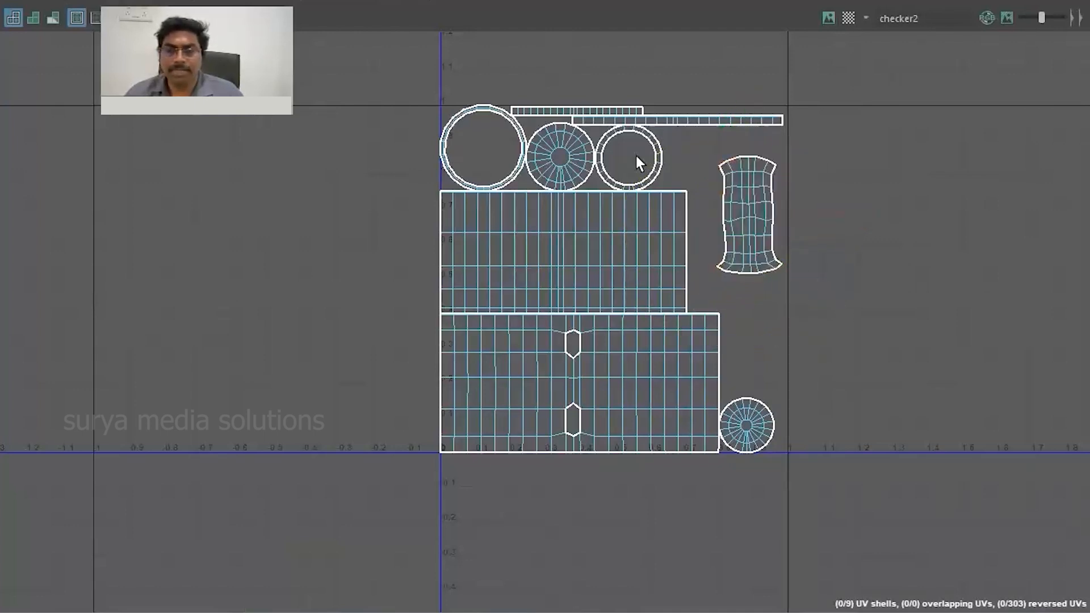
Restore the UV Editor's window size and select the two thin strip shells in turn to check their matching bands on the mug's foot.
left_click(679, 115)
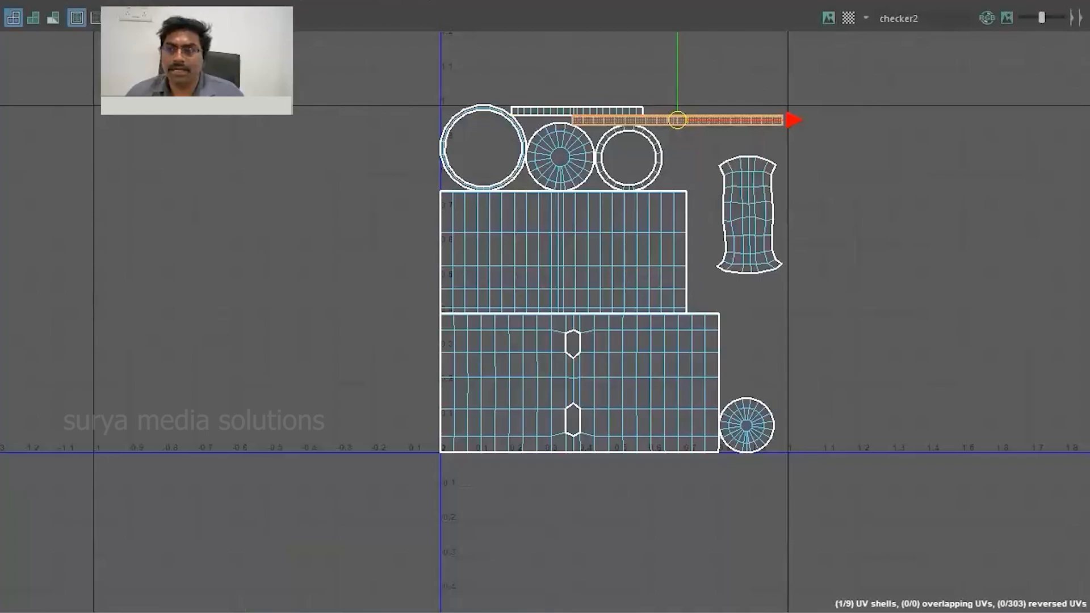
left_click(1034, 0)
scroll(394, 261, "up", 5)
scroll(393, 276, "down", 8)
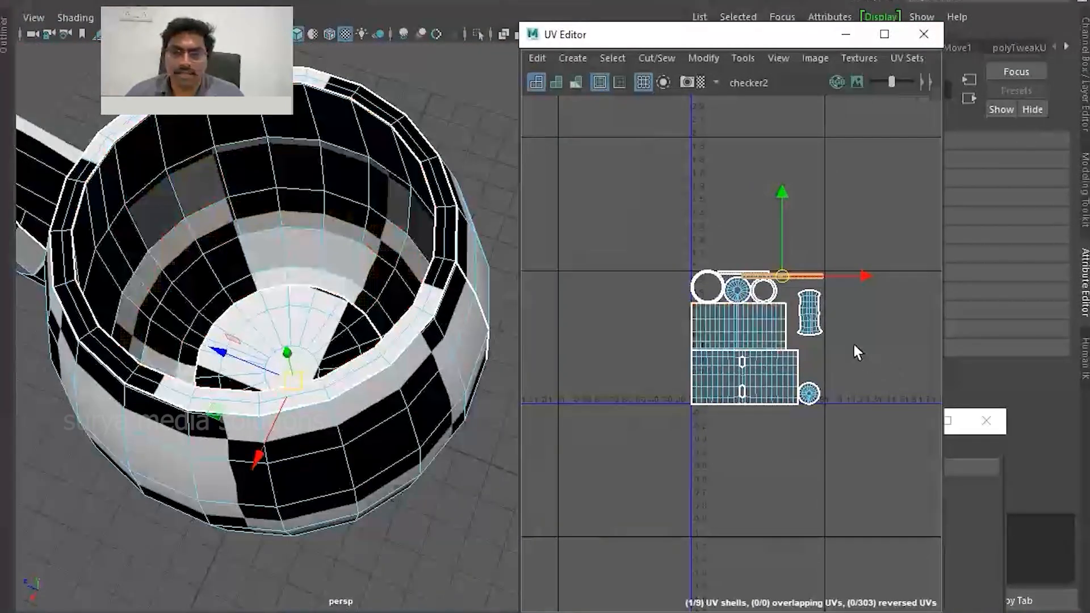
left_click_drag(402, 312, 360, 273, "alt")
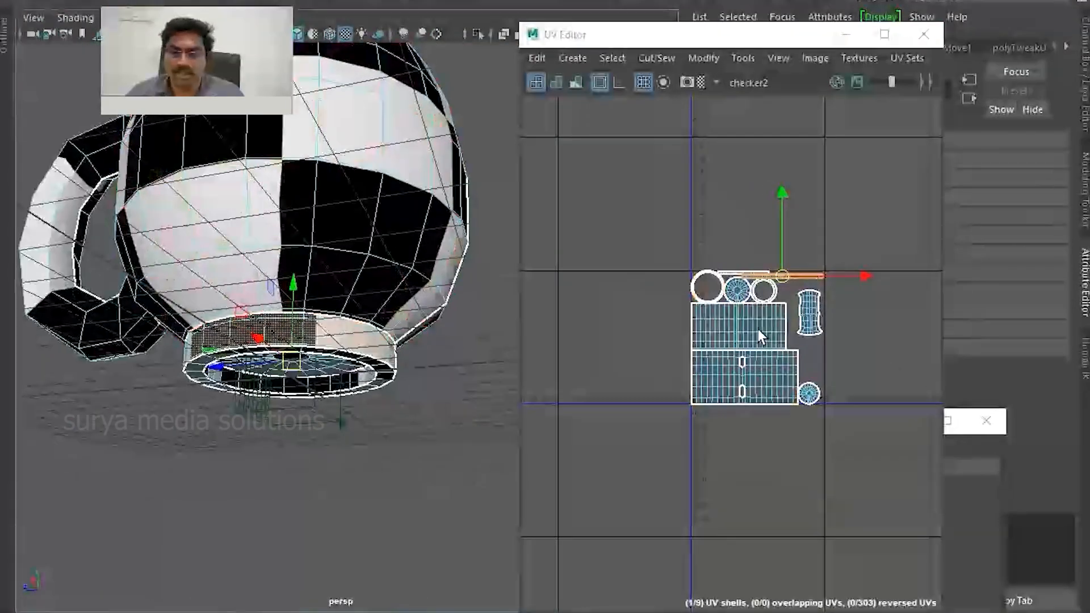
scroll(758, 328, "up", 5)
left_click(684, 153)
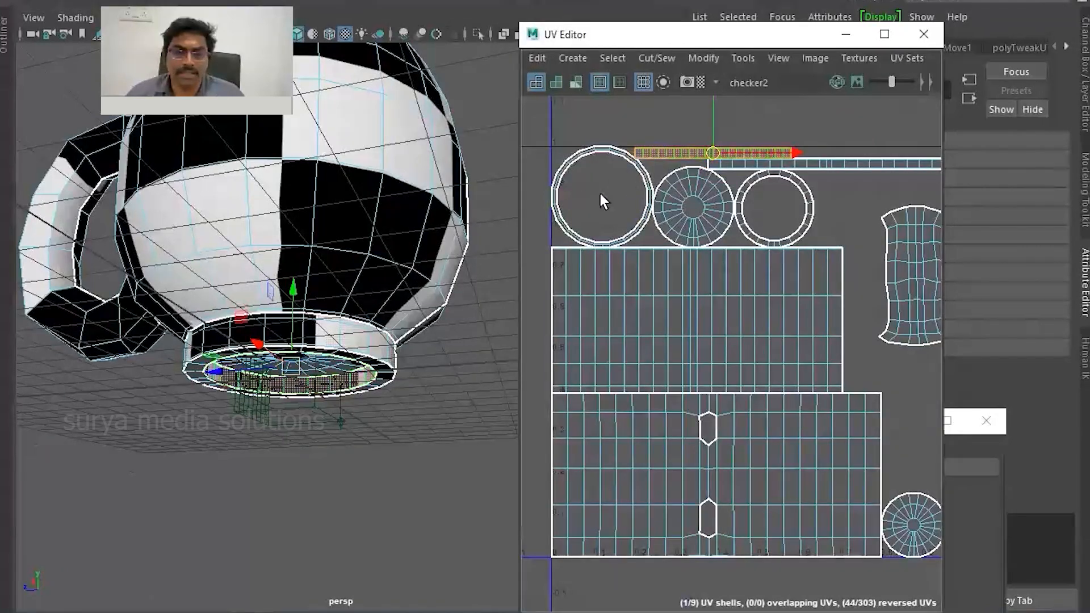
Select the foot's disc shell, the small round shell and the two large wall shells in turn to check their matching areas on the mug.
left_click(693, 194)
left_click_drag(420, 254, 394, 199, "alt")
left_click(911, 520)
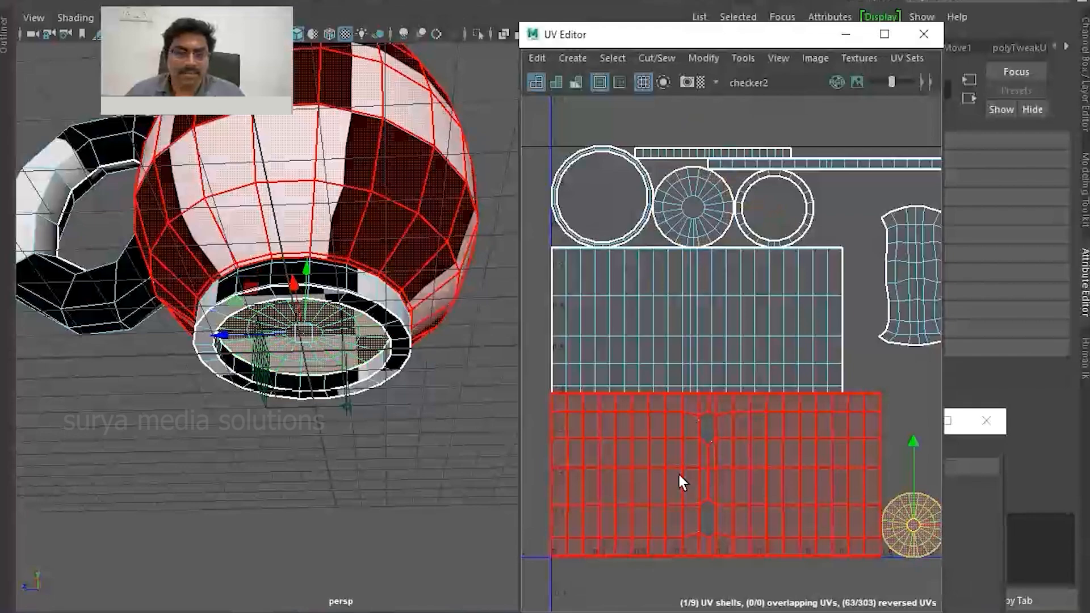
left_click(670, 459)
left_click_drag(426, 352, 413, 381, "alt")
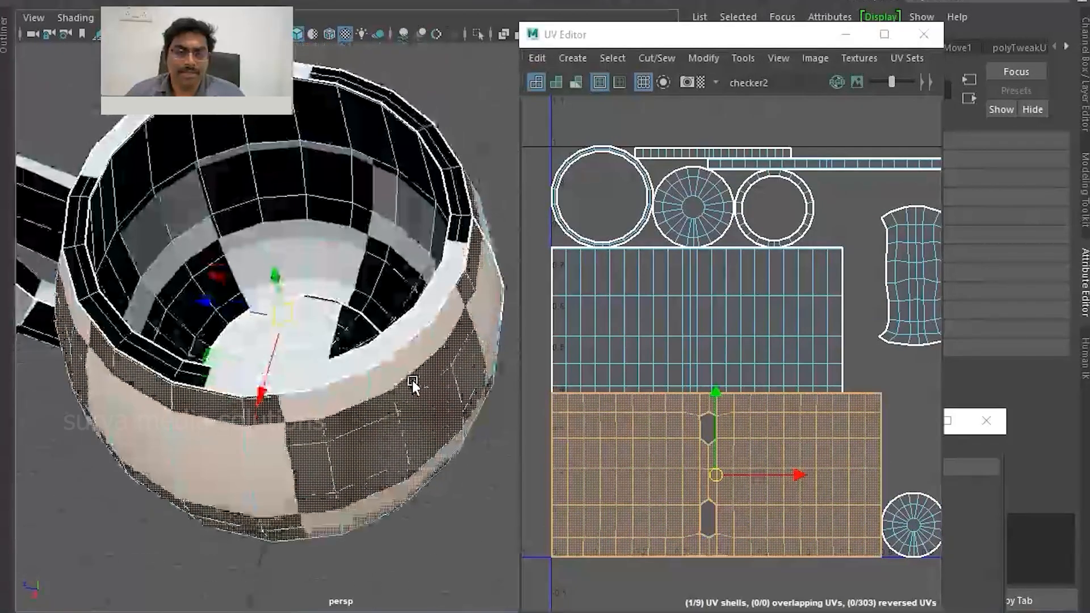
left_click(683, 335)
scroll(684, 338, "down", 5)
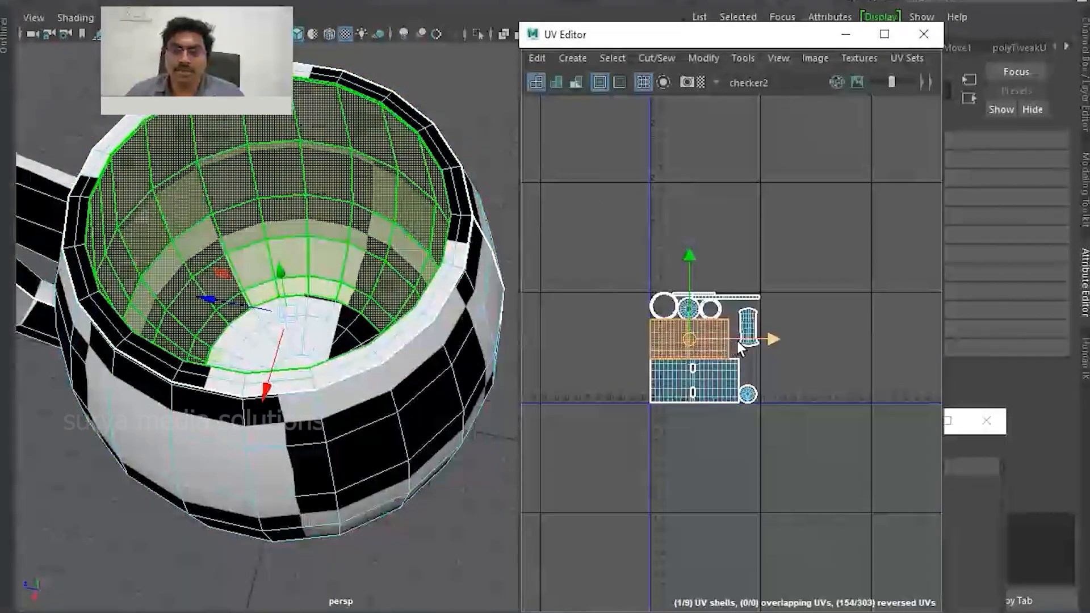
Select the UVs of all the mug's shells and move the UV Editor aside to clear the mug view.
scroll(737, 341, "up", 5)
right_click_drag(724, 190, 795, 187)
scroll(764, 192, "down", 3)
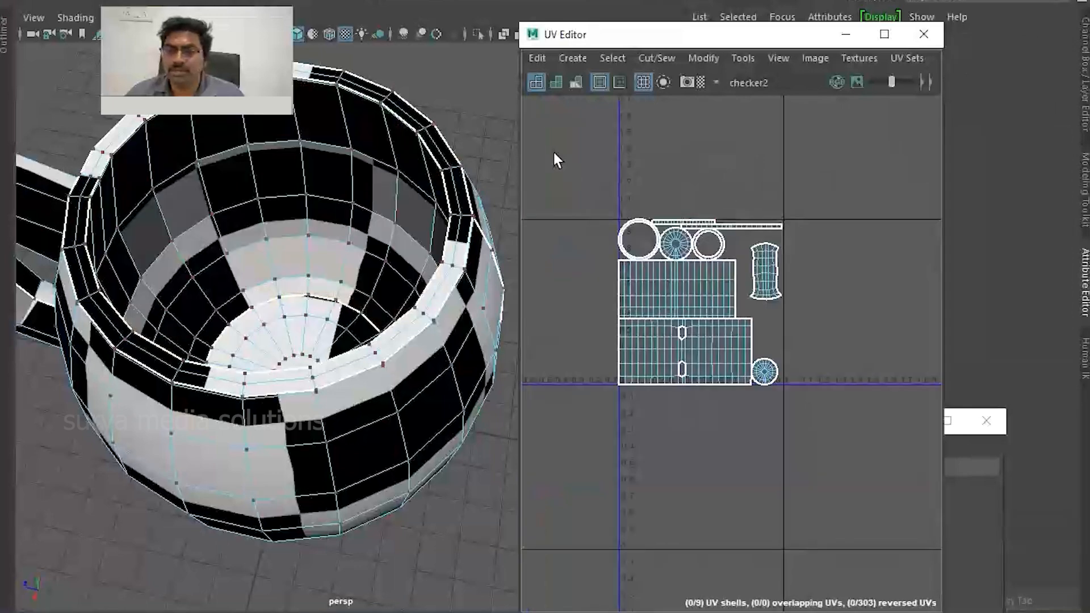
left_click_drag(553, 152, 841, 454)
left_click_drag(761, 36, 906, 44)
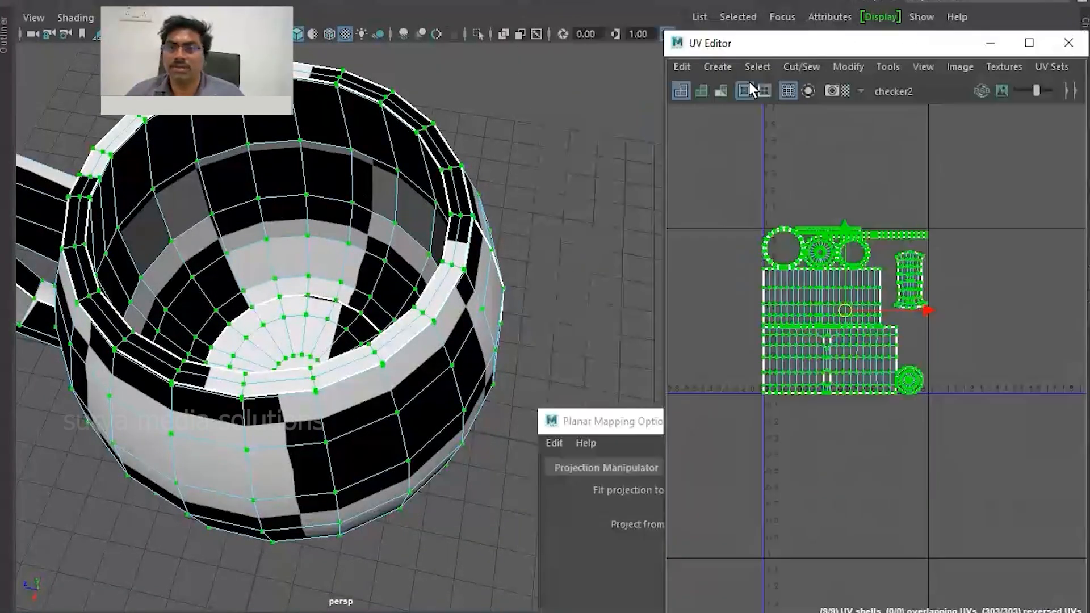
Open the UV Snapshot options and create a Desktop folder named "texturing" as the snapshot's save location.
left_click(975, 65)
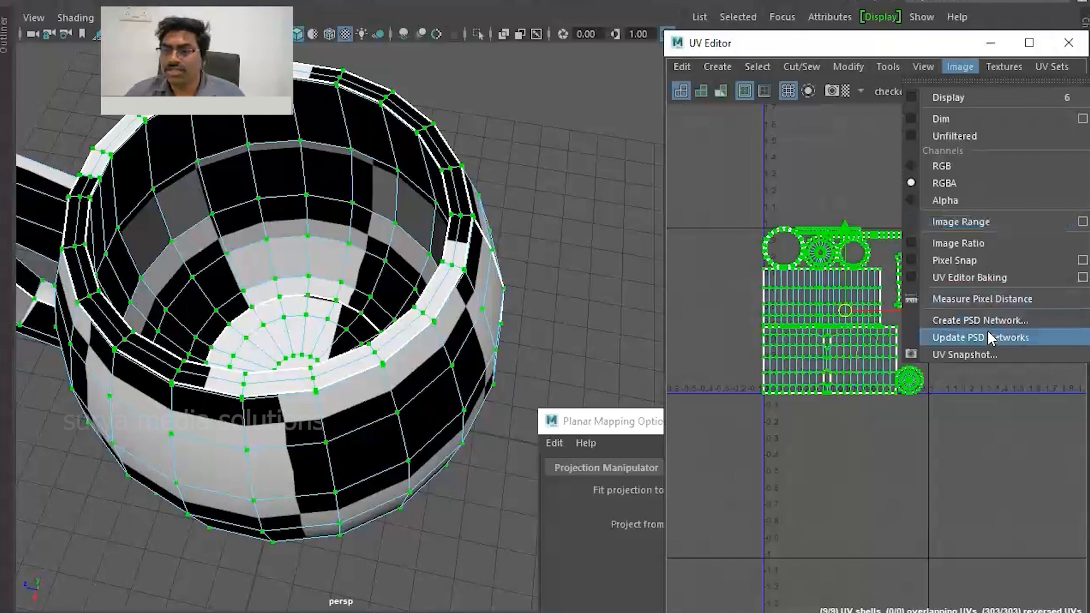
left_click(990, 353)
left_click_drag(815, 432, 837, 29)
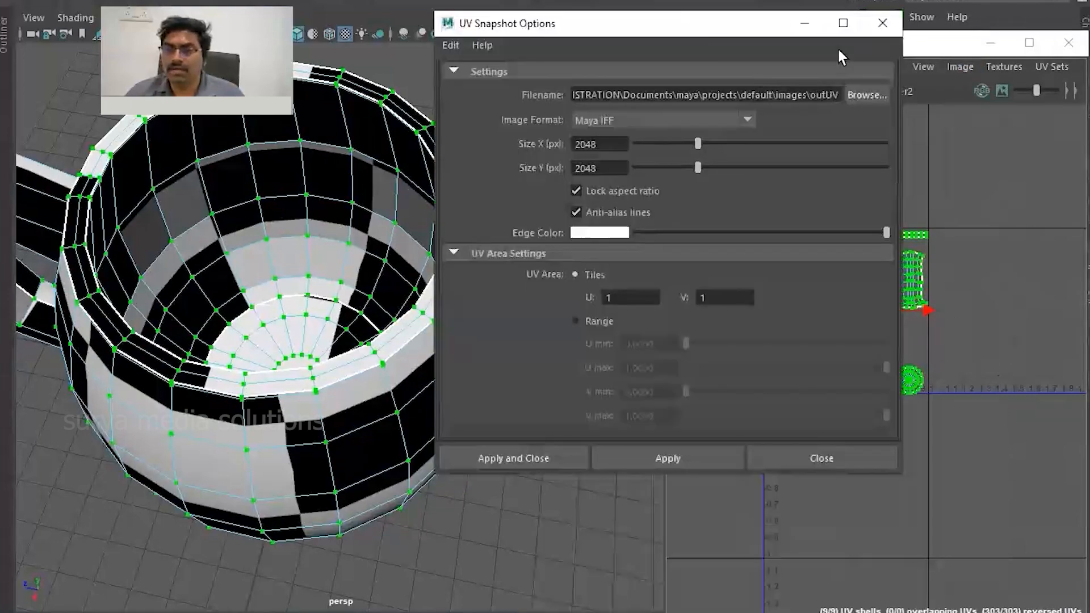
left_click(837, 97)
left_click_drag(410, 22, 385, 90)
left_click(341, 259)
left_click(885, 123)
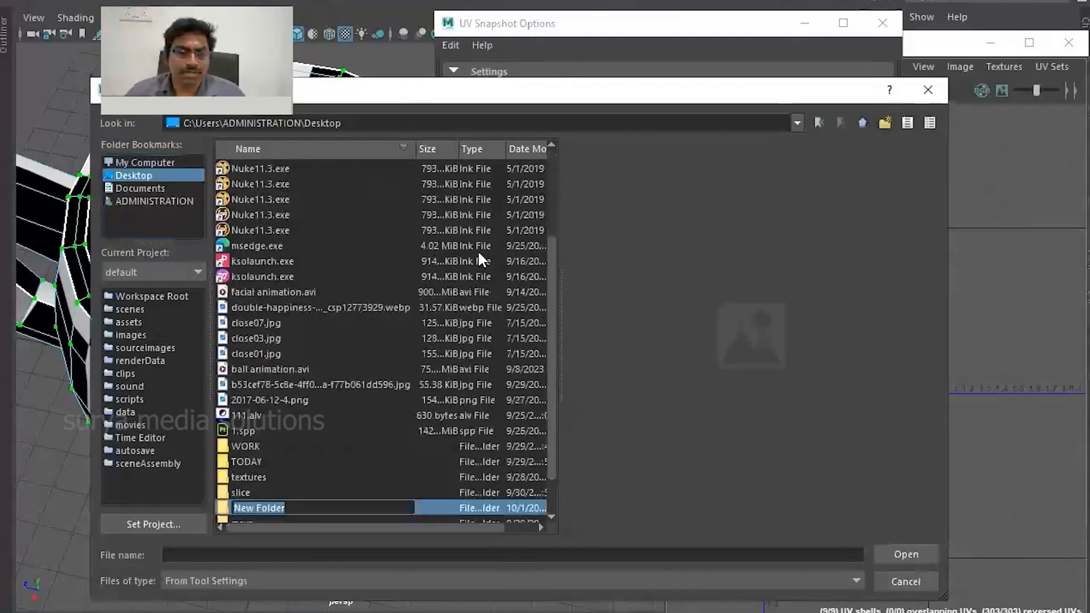
type("te")
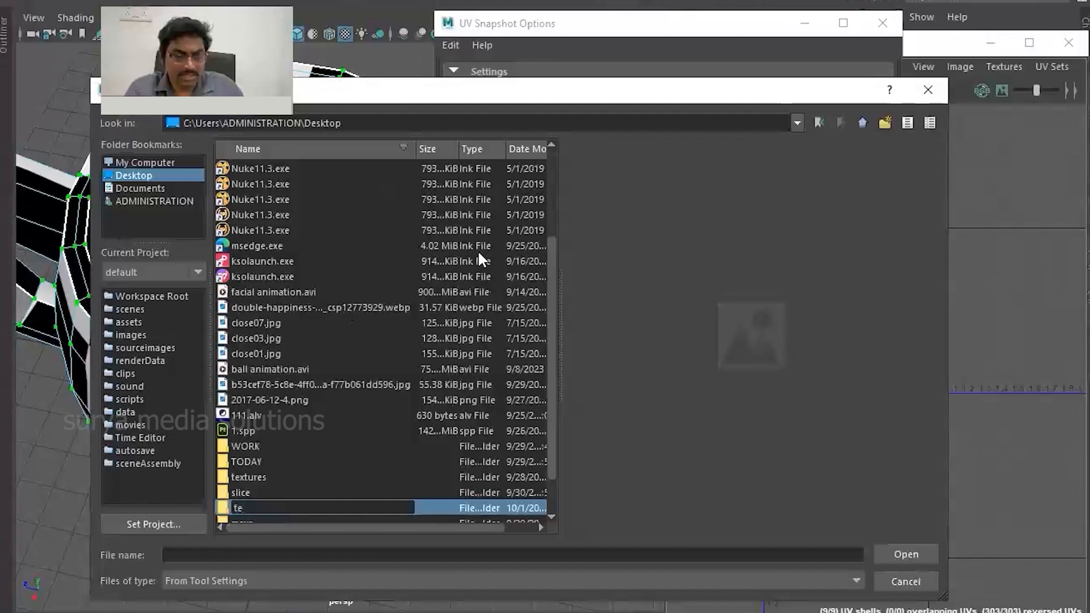
key("Return")
key("Return")
Name the UV snapshot "uvsnapshot cup", set its image format to PNG and export it.
left_click(210, 554)
type("uvsnapshot cup")
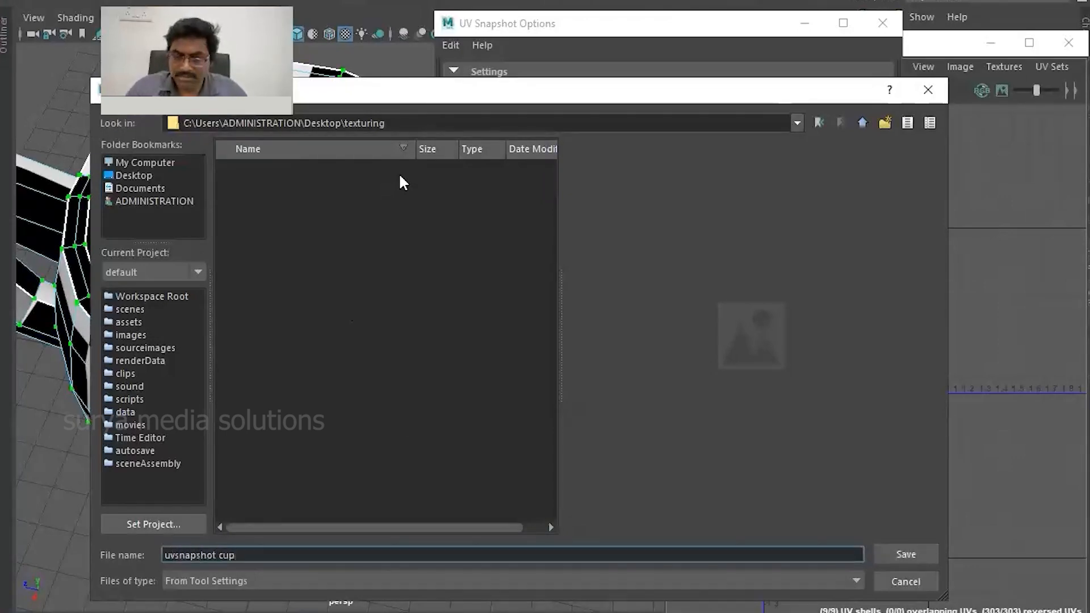
key("Return")
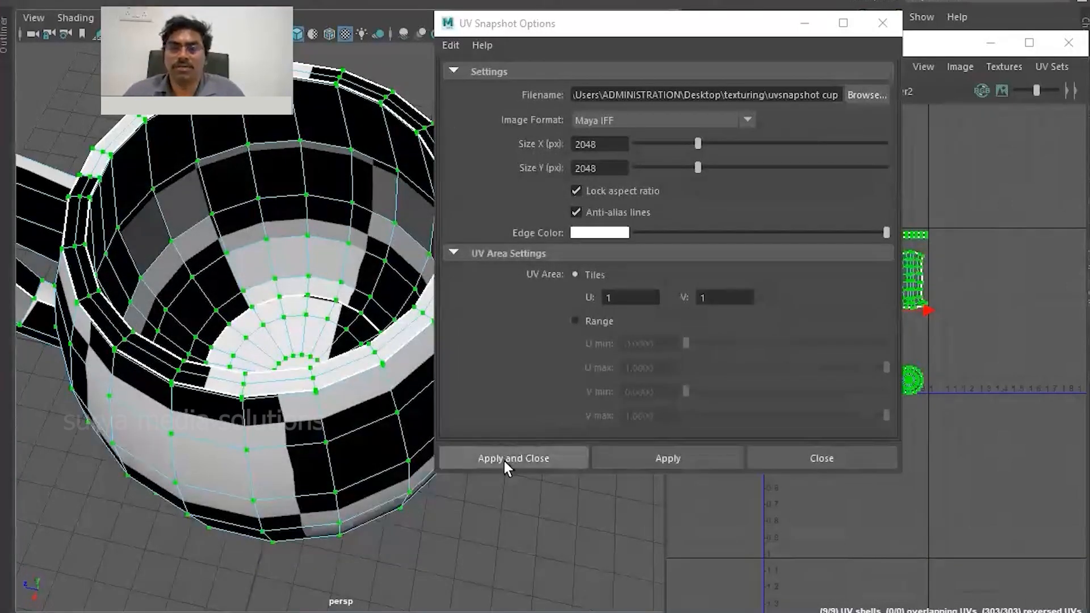
left_click(602, 125)
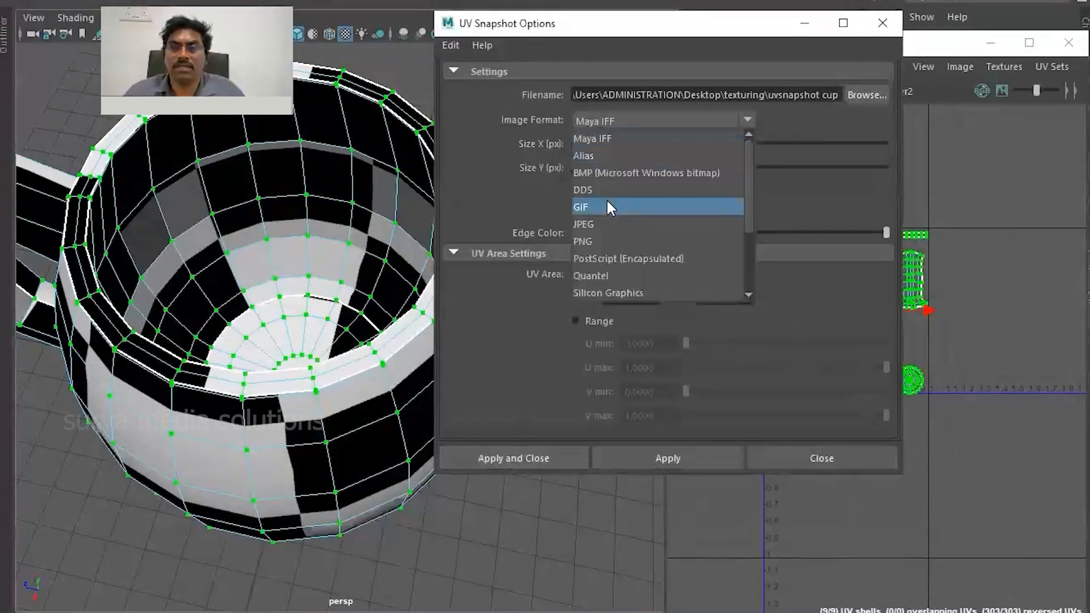
left_click(596, 241)
left_click(511, 457)
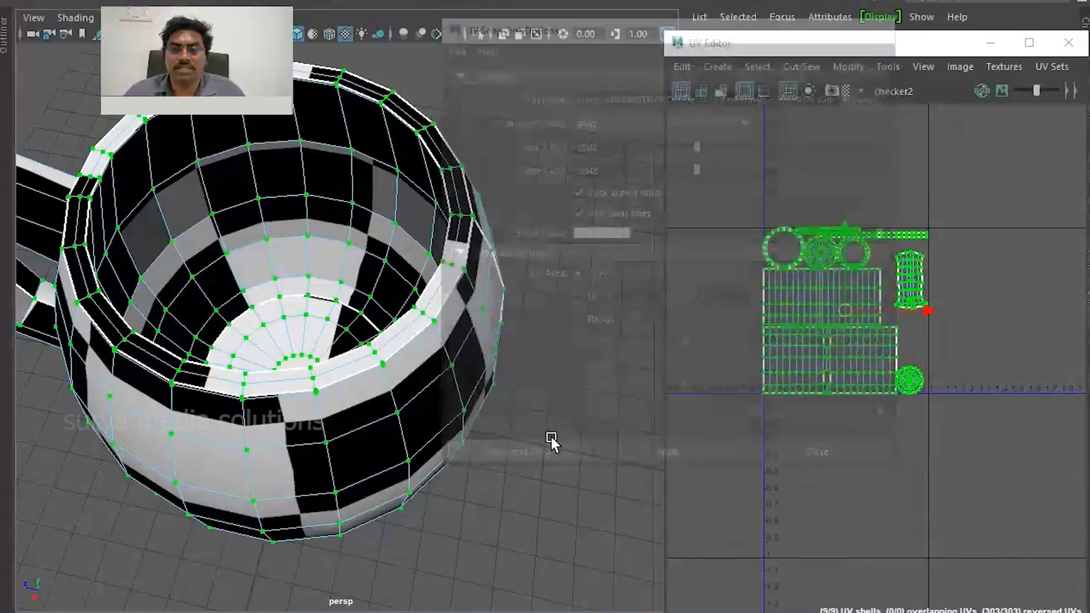
scroll(502, 376, "down", 5)
scroll(502, 376, "up", 5)
left_click_drag(502, 376, 465, 317, "alt")
scroll(457, 316, "down", 5)
right_click_drag(349, 282, 343, 267)
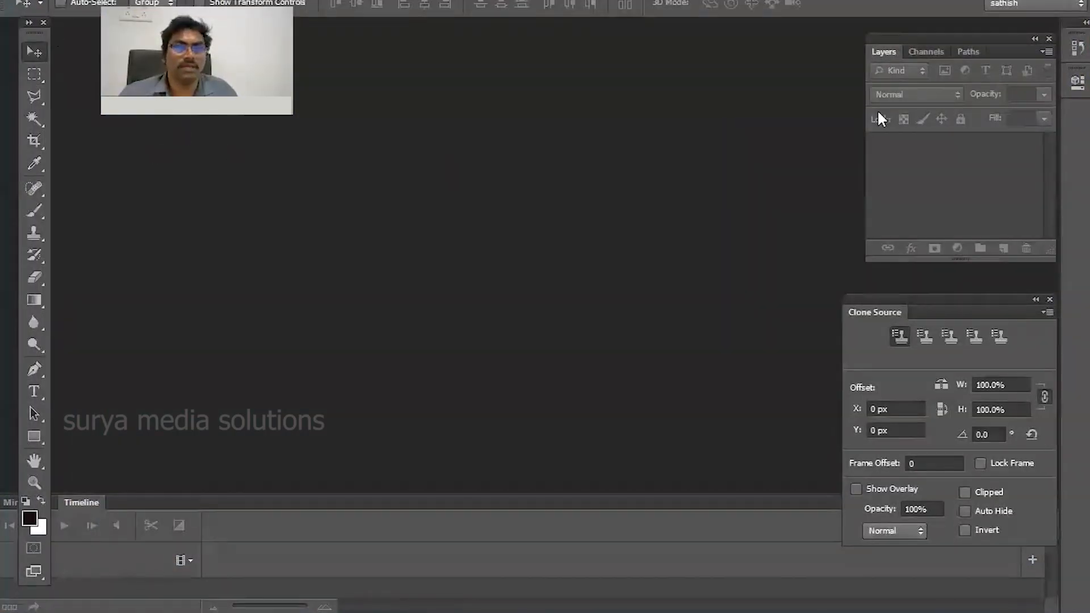
In Photoshop, open the "uvsnapshot cup" image from the texturing folder on the Desktop.
key("ctrl+q")
left_click(613, 360)
left_click(45, 1)
left_click(63, 9)
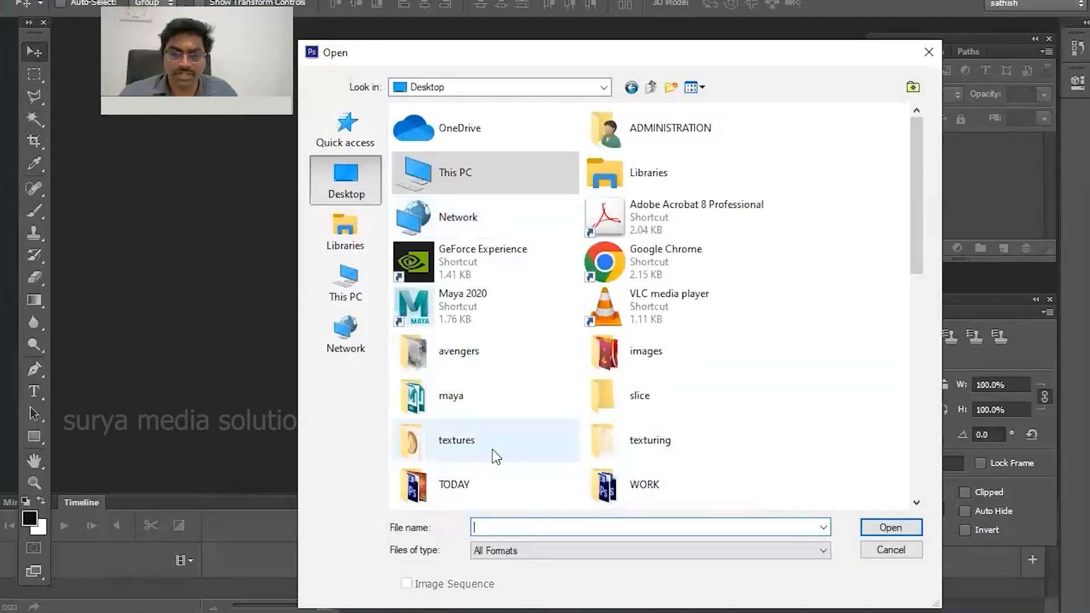
double_click(602, 440)
left_click(437, 157)
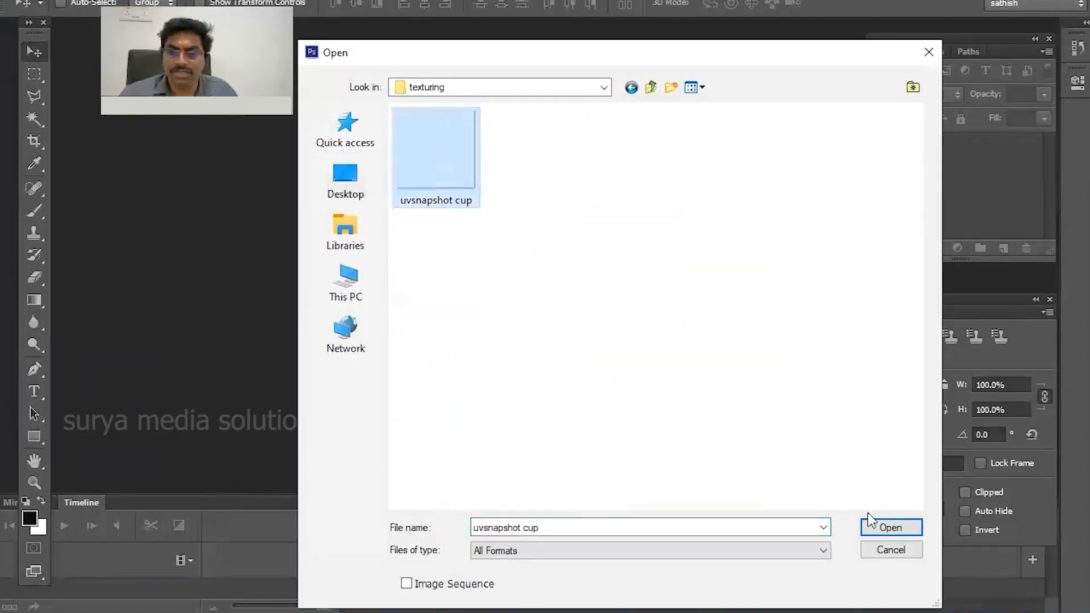
key("Return")
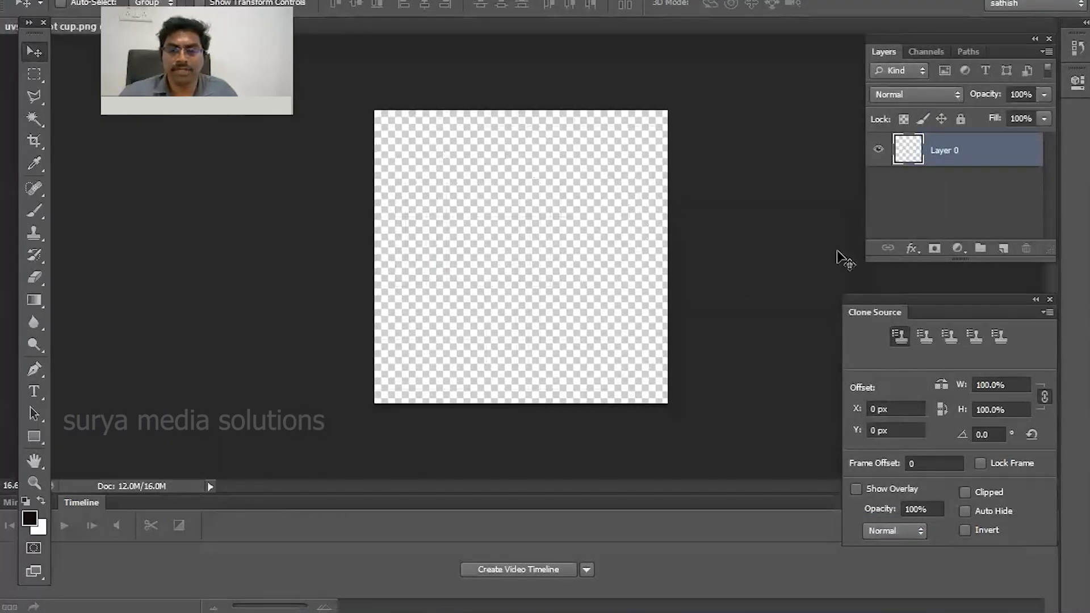
Add a new layer filled with the near-black foreground colour and place the UV wireframe layer above it.
key("ctrl+shift+n")
key("Return")
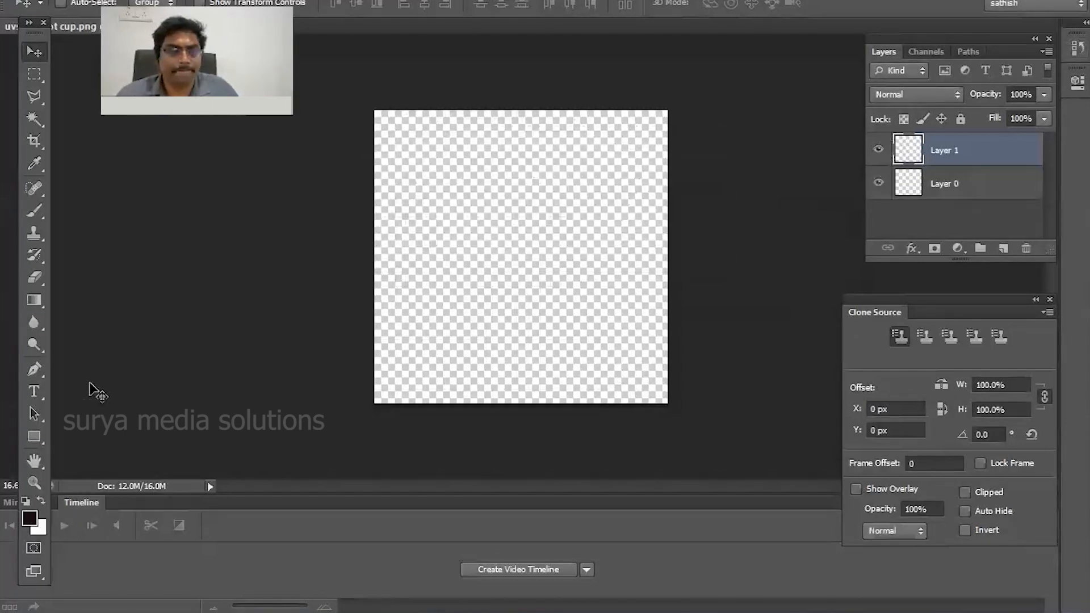
key("alt+BackSpace")
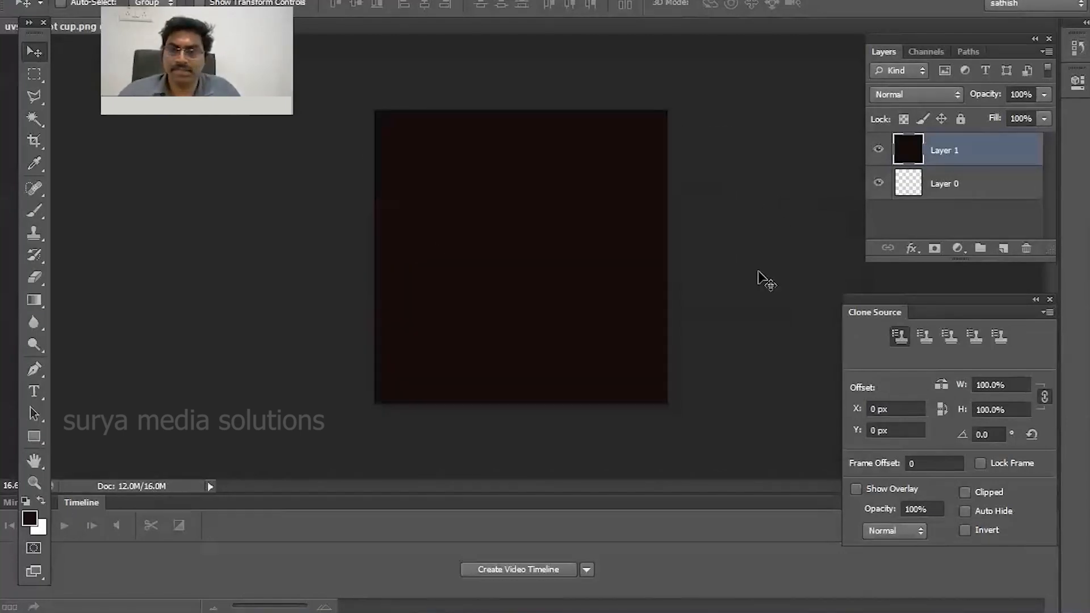
left_click_drag(960, 184, 954, 149)
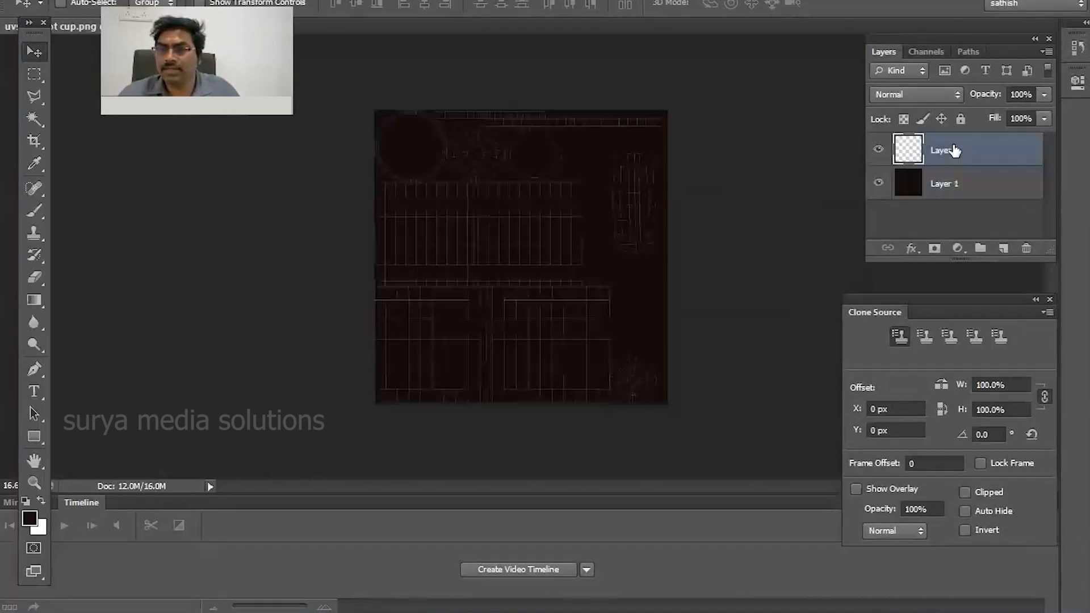
key("ctrl+plus")
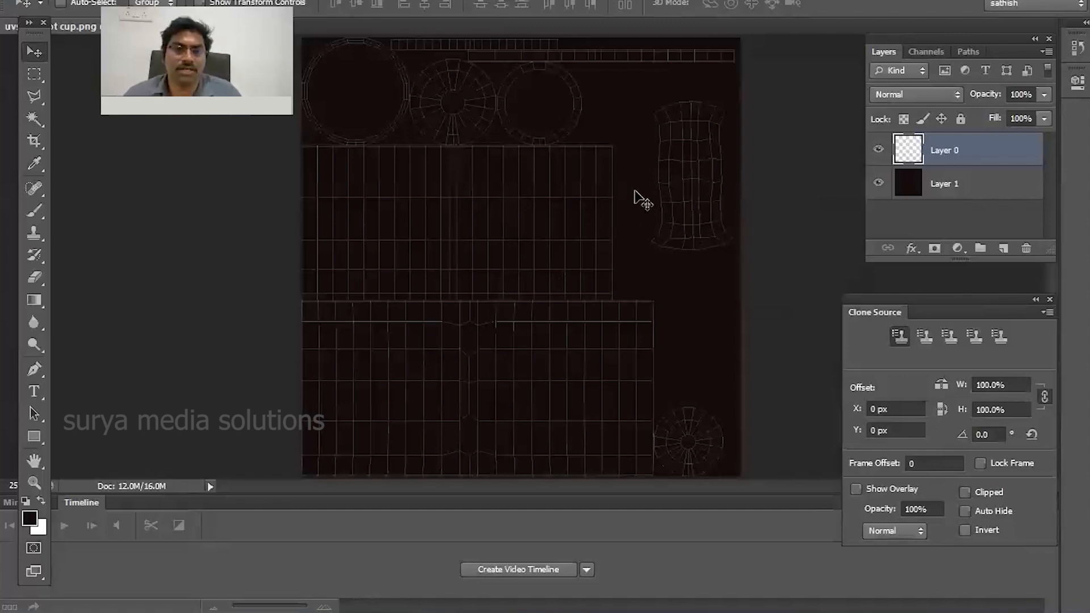
key("Tab")
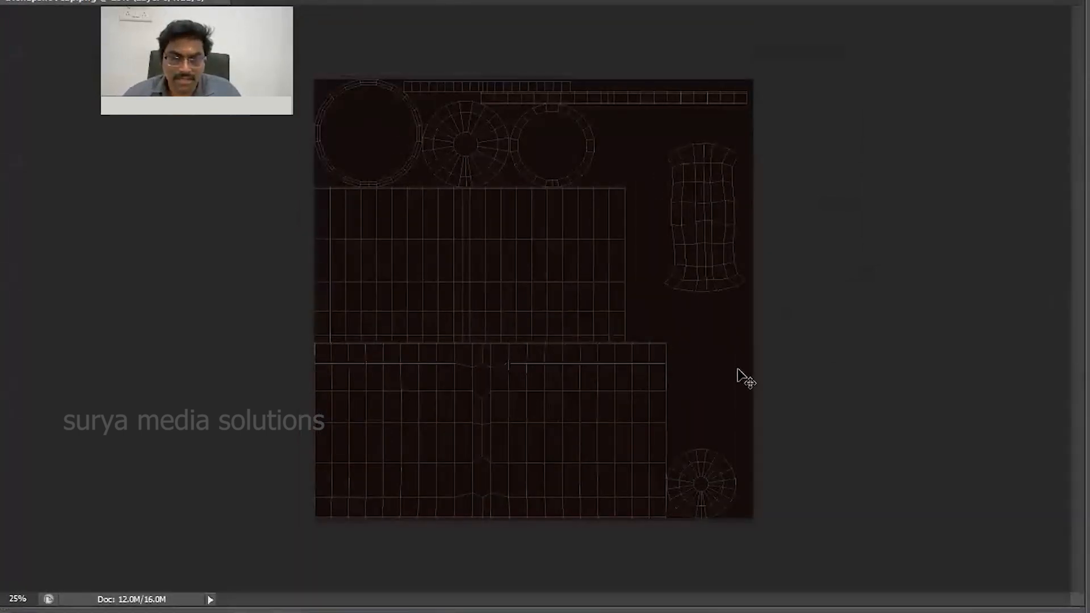
key("Tab")
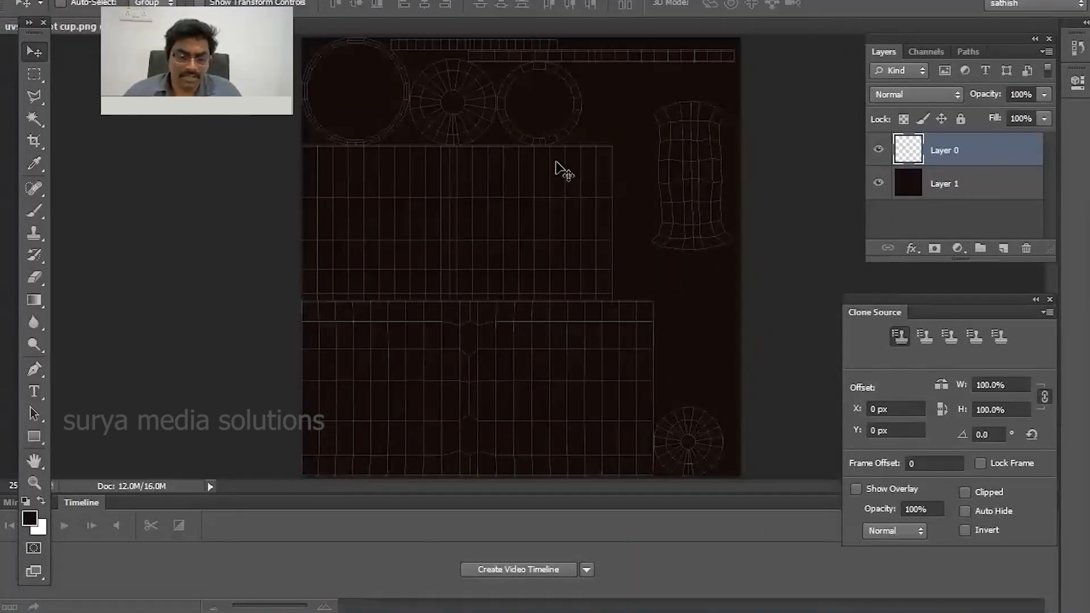
Open the coffee-themed image tekstura-kofe-chashka-fon.jpg from the "cup textures" folder inside textures on drive D.
key("ctrl+o")
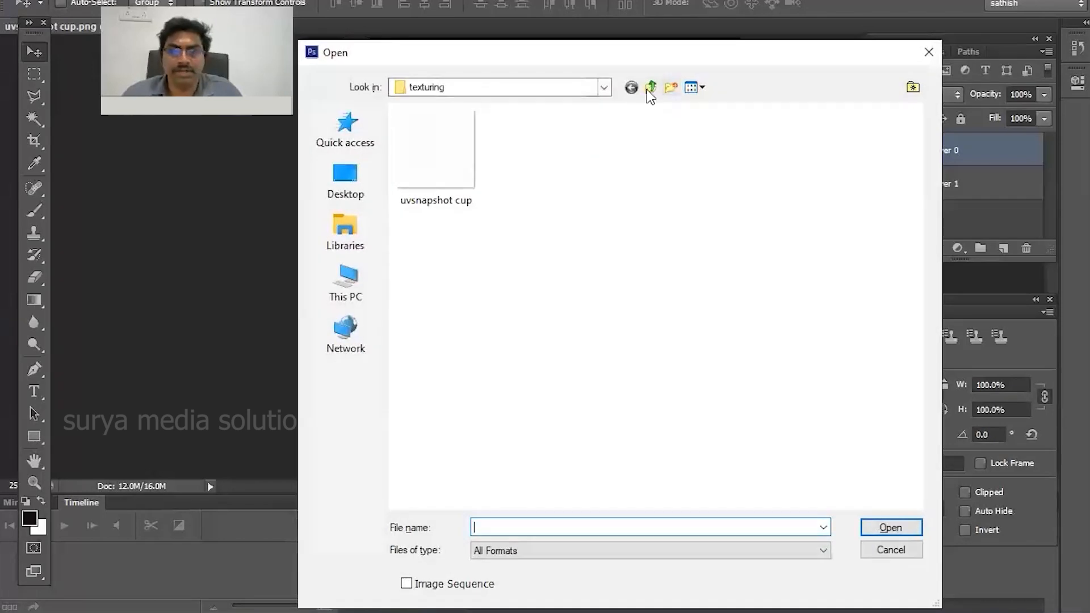
left_click(647, 89)
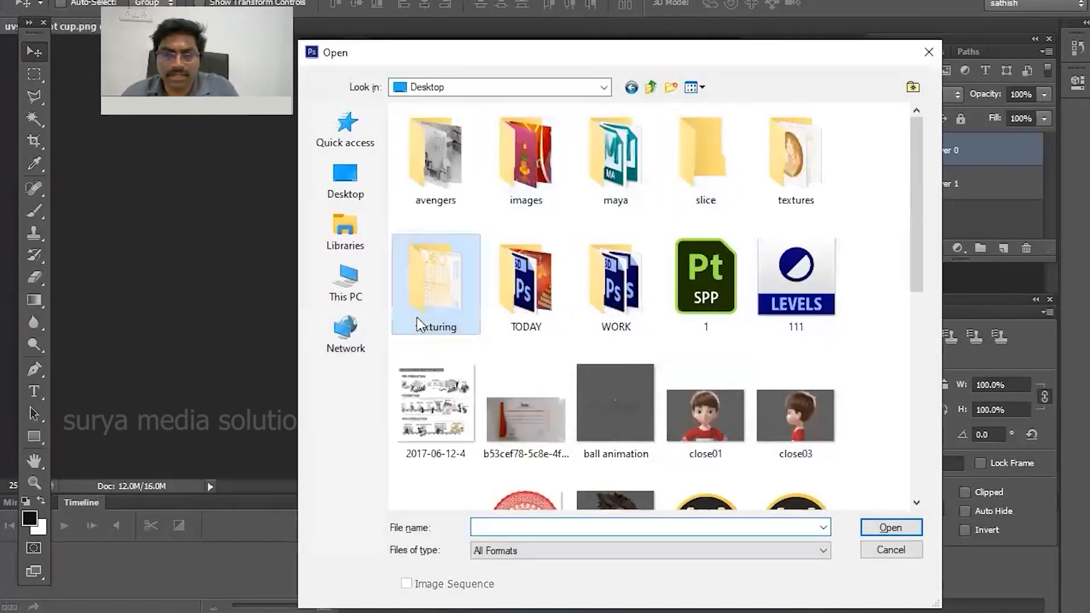
left_click(358, 297)
double_click(645, 341)
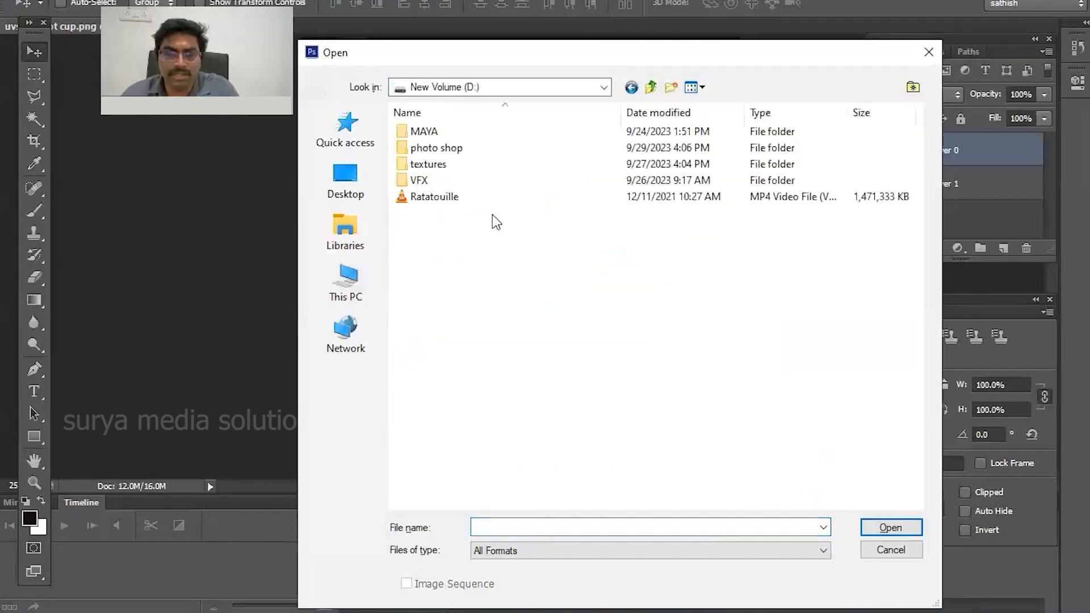
double_click(469, 148)
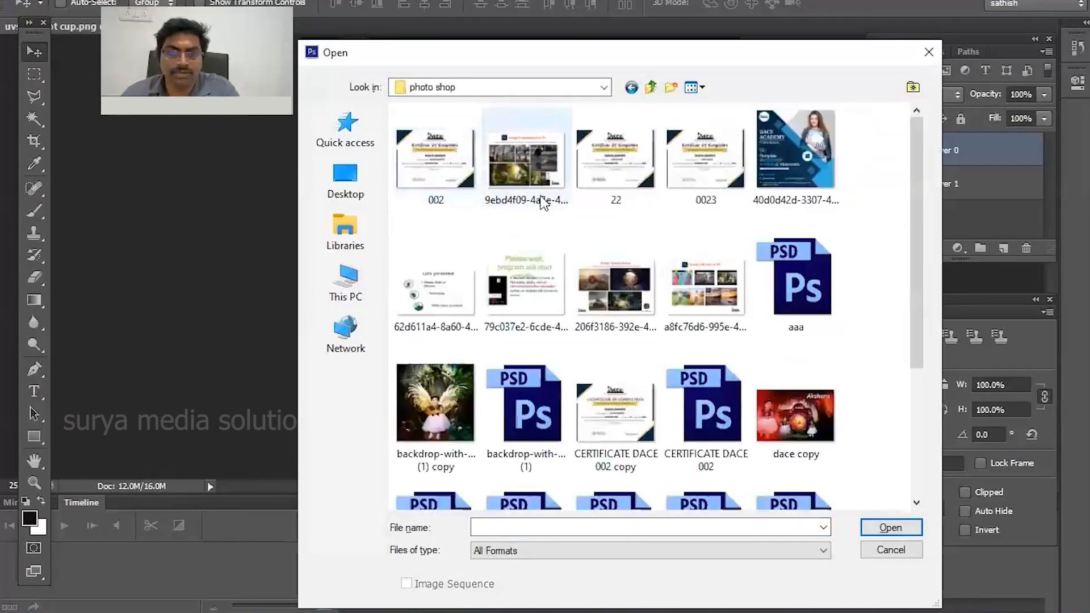
key("BackSpace")
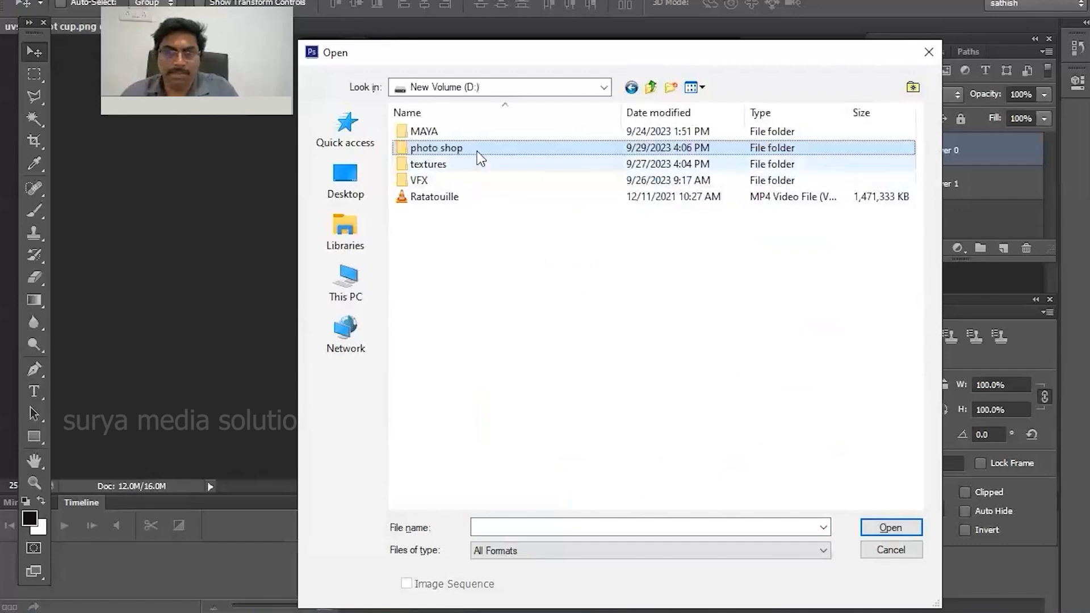
double_click(444, 166)
left_click(446, 147)
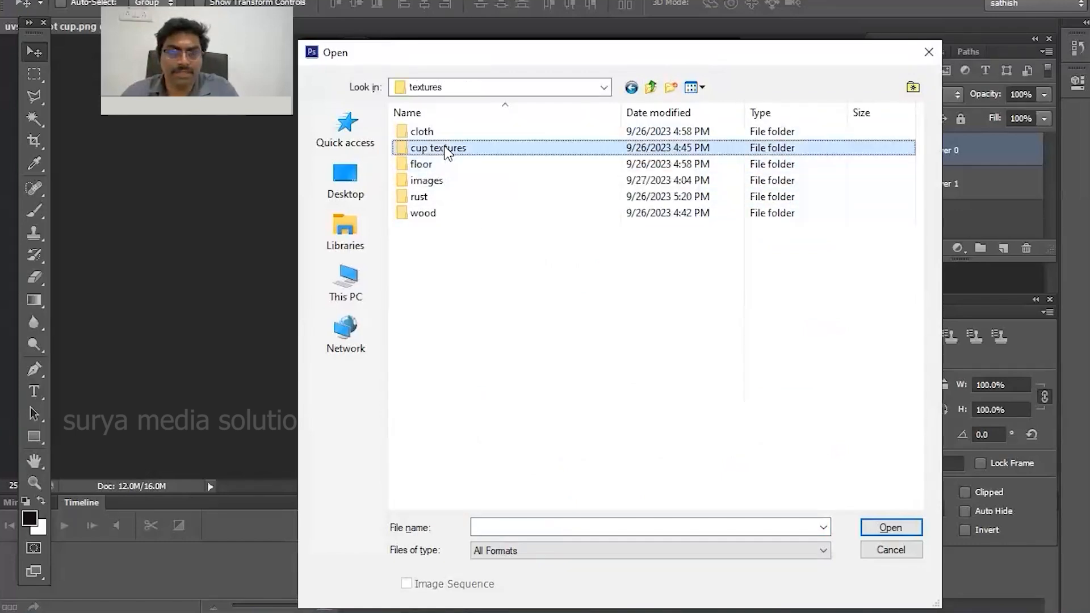
double_click(446, 149)
left_click(488, 188)
left_click(891, 527)
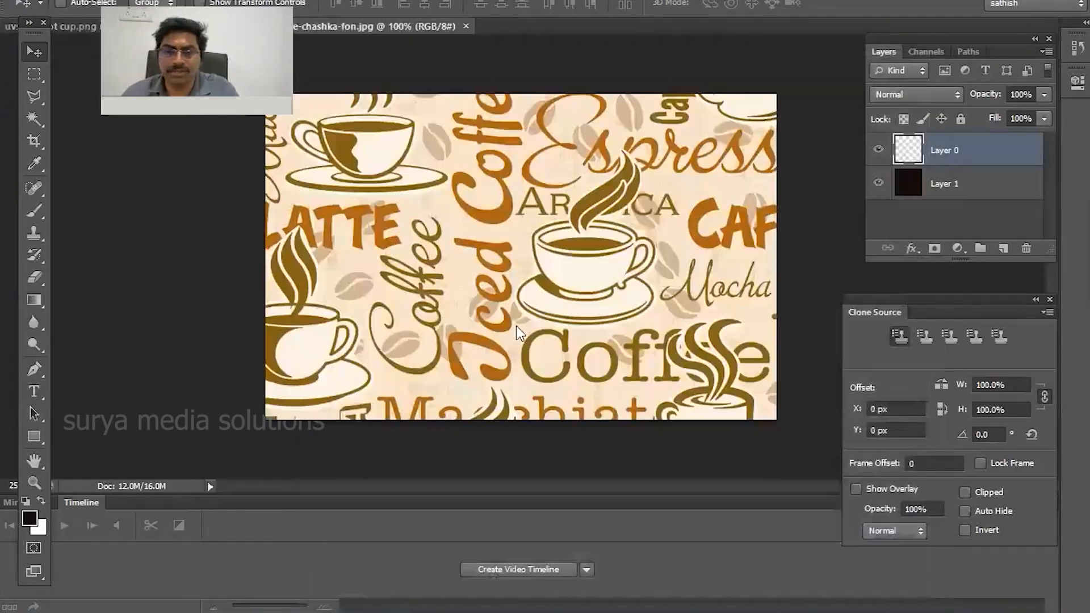
Copy the entire coffee-themed image and paste it as a new layer into the uvsnapshot cup document.
key("m")
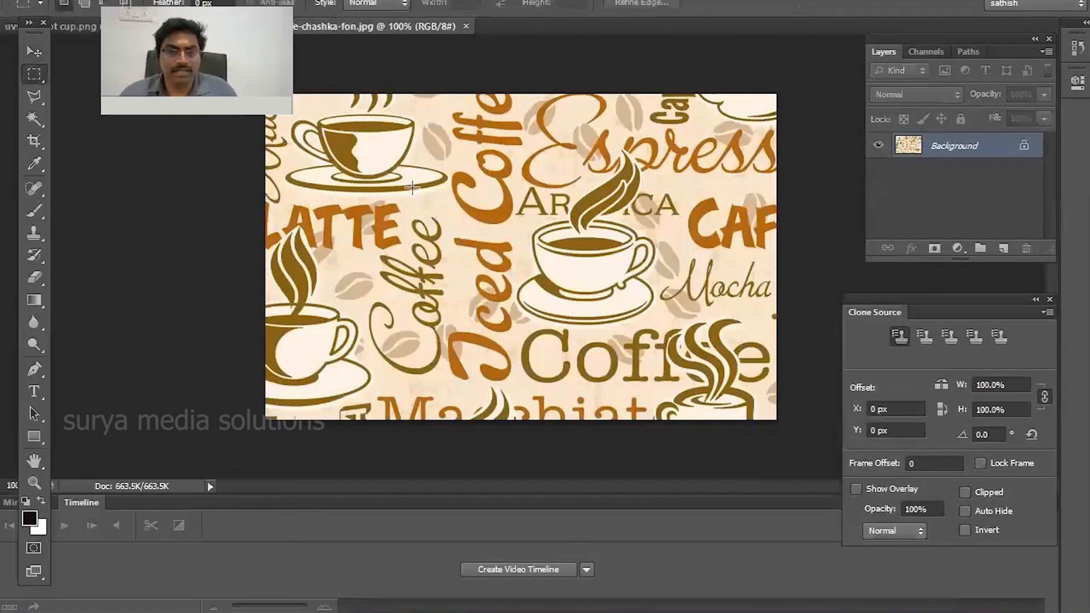
key("ctrl+a")
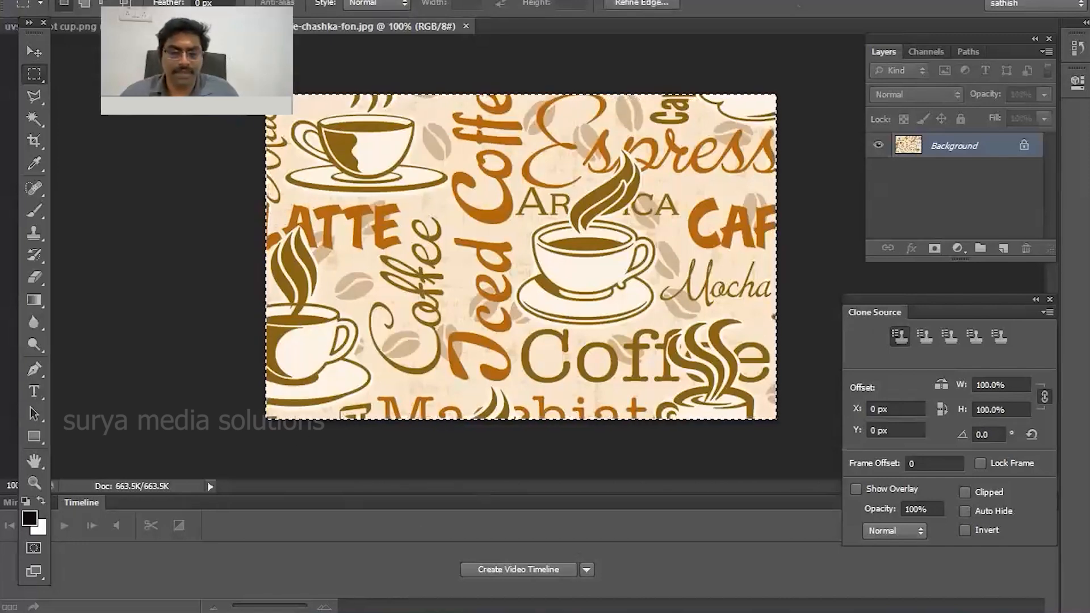
mouse_move(602, 612)
left_click(433, 612)
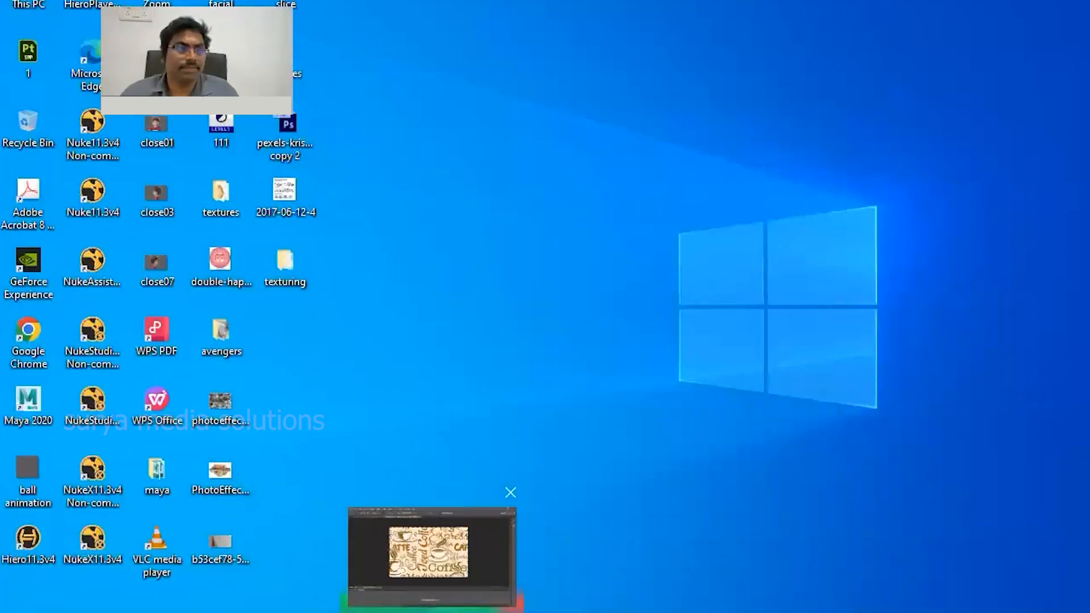
left_click(432, 610)
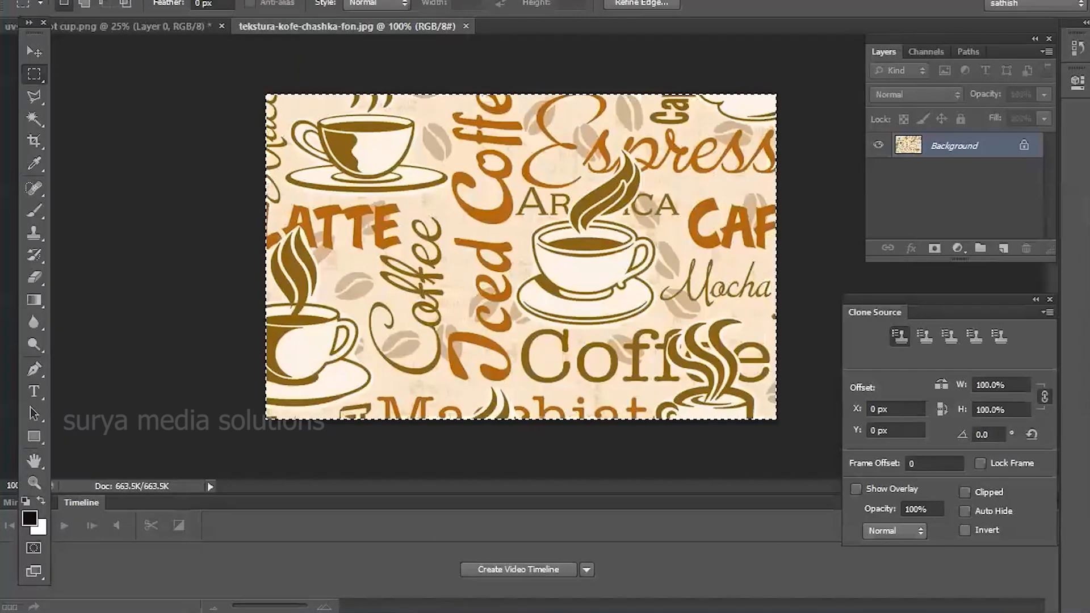
left_click(120, 27)
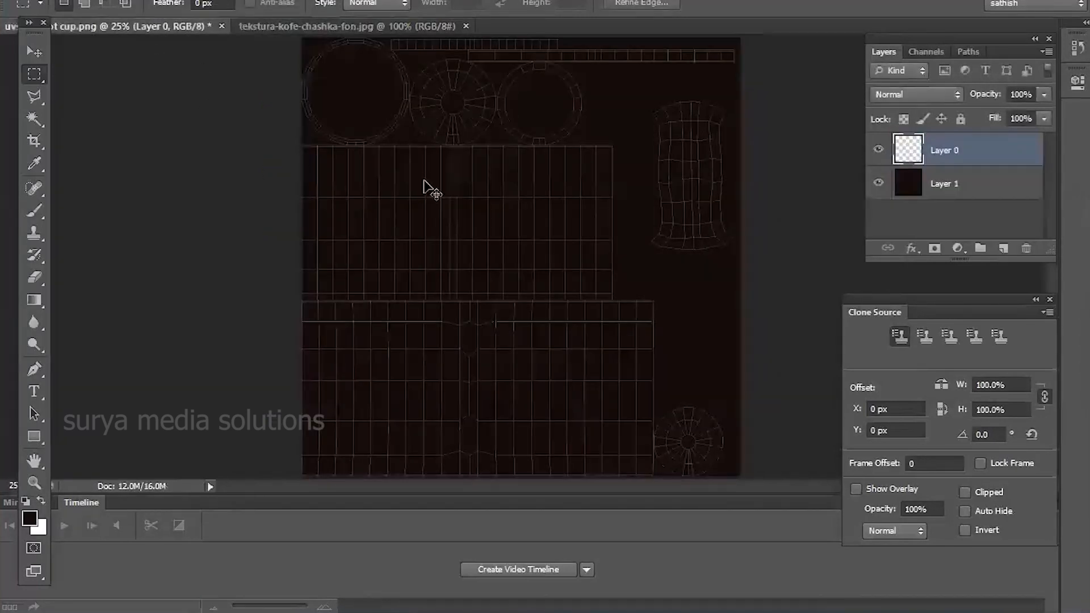
key("ctrl+v")
Move the pasted coffee image onto the lower rectangular UV shell and enlarge it, aligned with the canvas's lower-left corner.
scroll(533, 272, "up", 1, "alt")
key("w")
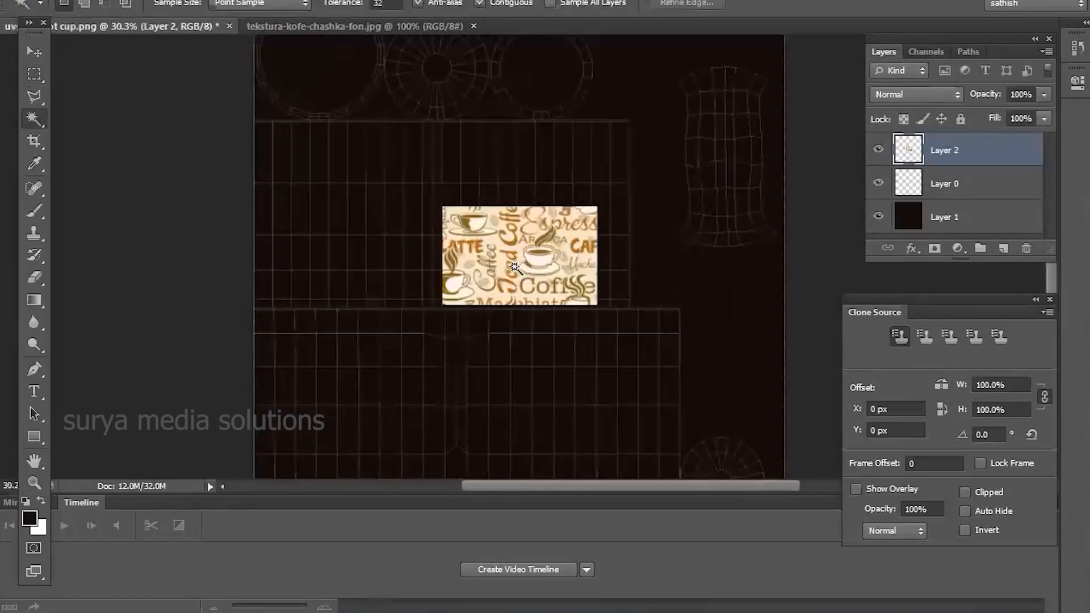
key("v")
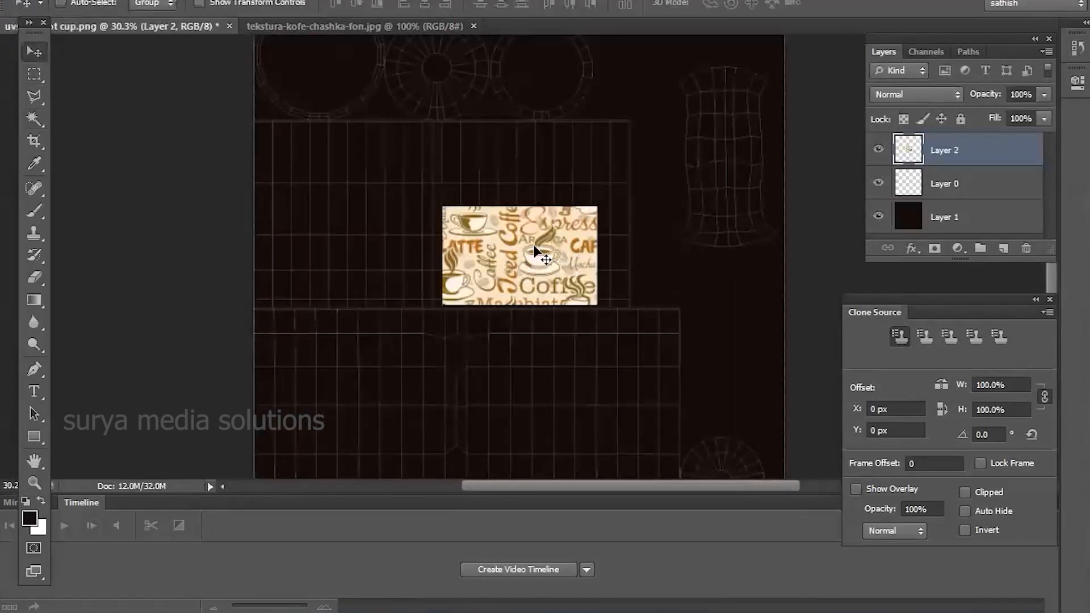
left_click_drag(524, 237, 351, 336)
left_click_drag(574, 260, 563, 142)
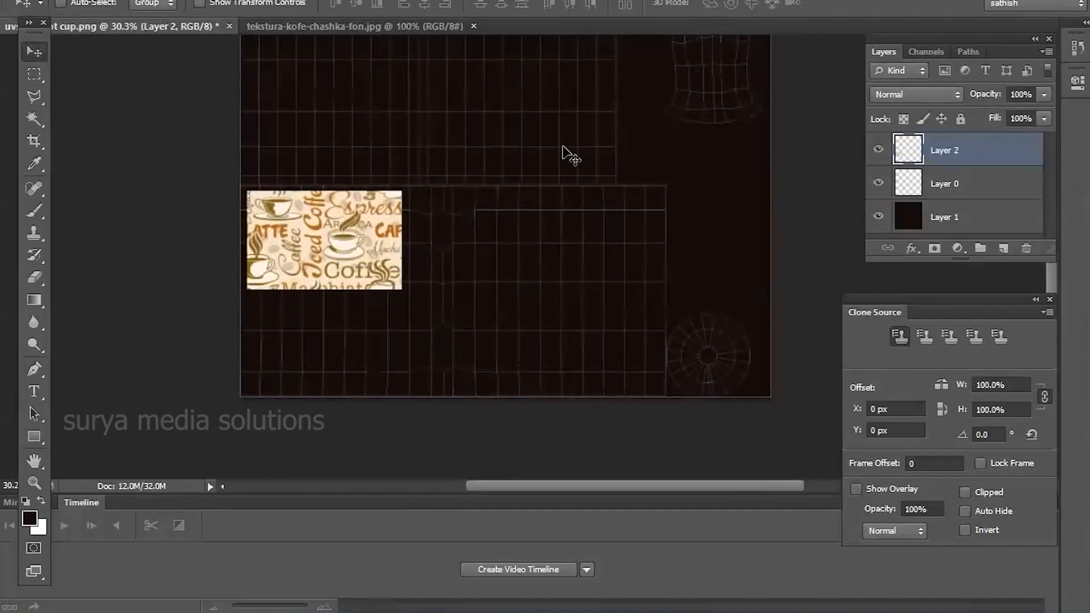
key("ctrl+t")
left_click_drag(402, 290, 467, 335, "alt")
left_click_drag(368, 260, 426, 318)
key("Return")
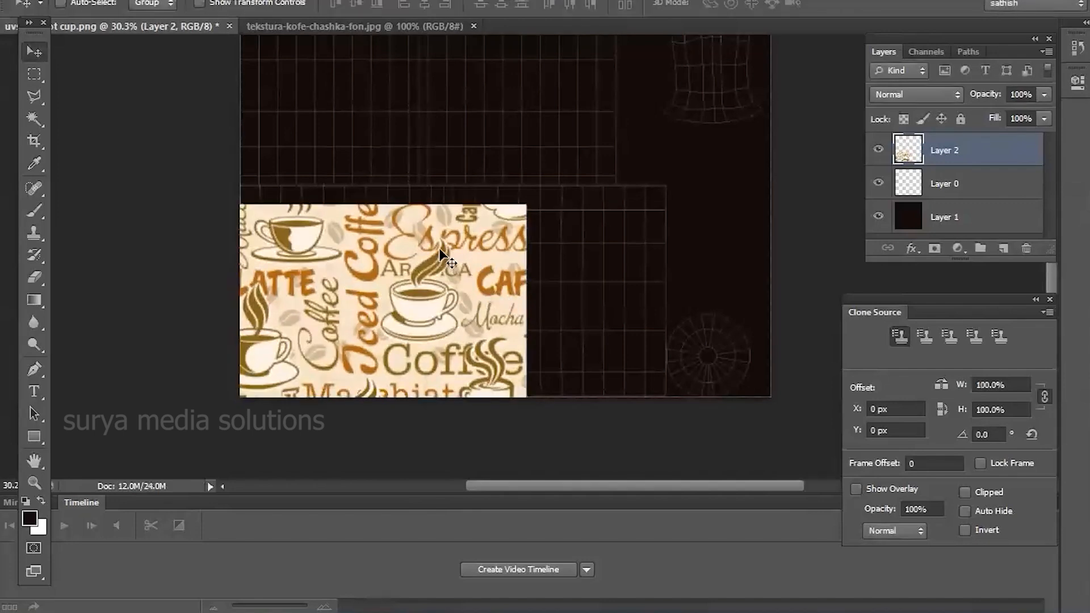
Stretch the coffee image's height to about 11.375 in so it reaches the upper edge of the lower rectangular shell.
key("ctrl+t")
left_click_drag(384, 205, 386, 187)
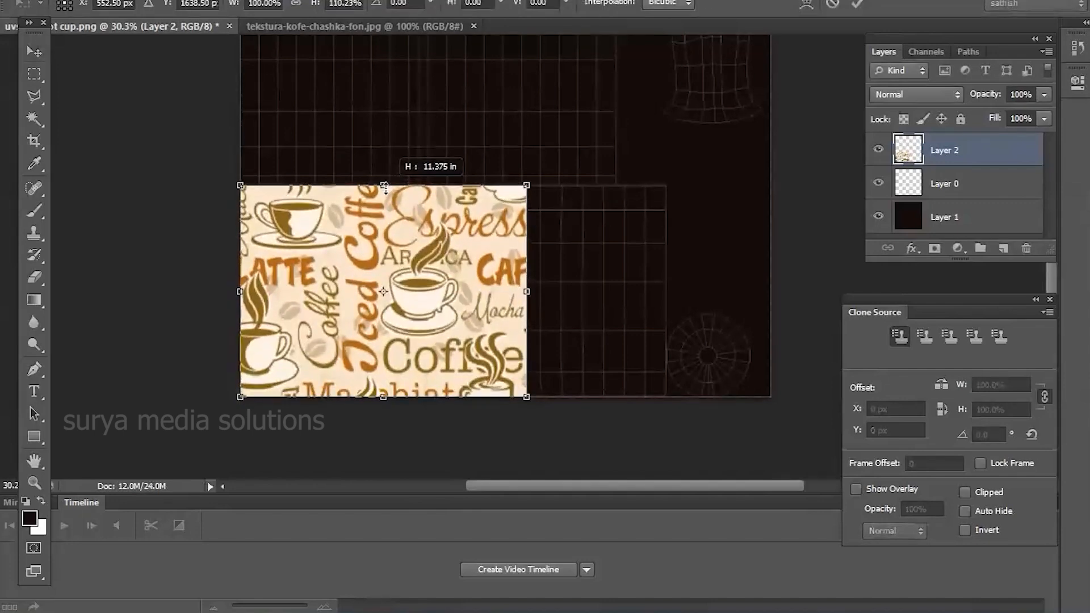
key("Return")
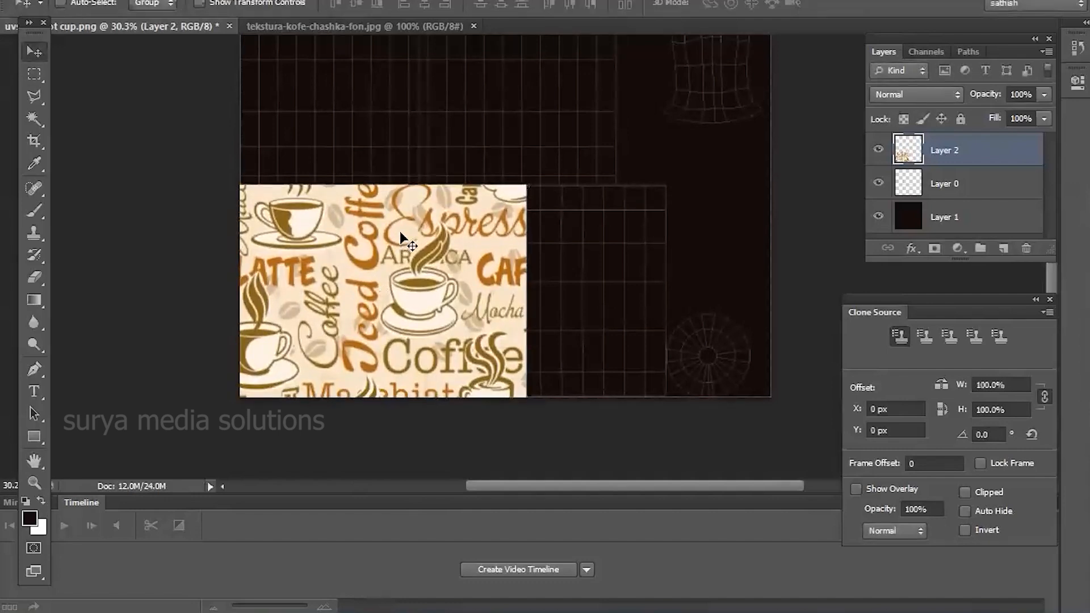
Duplicate the coffee image and place the copy flush against the original's right side to cover the rest of the shell.
left_click_drag(407, 288, 633, 306)
key("ctrl+z")
left_click_drag(499, 292, 670, 289, "alt")
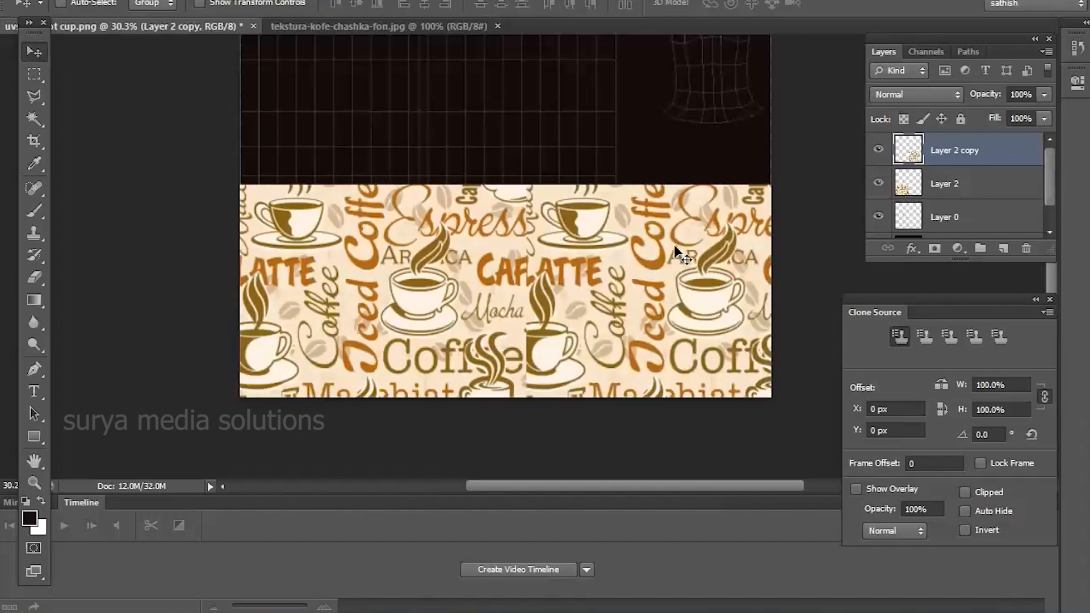
Lower the duplicate layer's opacity to 40%, delete its part beyond the shell's right edge, and restore the opacity to 100%.
key("m")
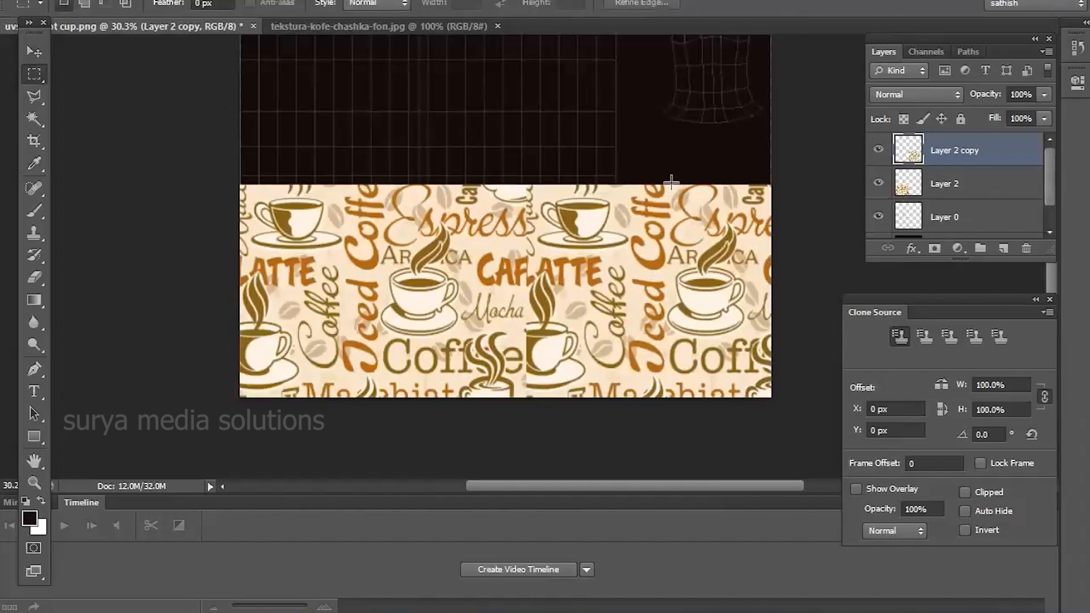
key("4")
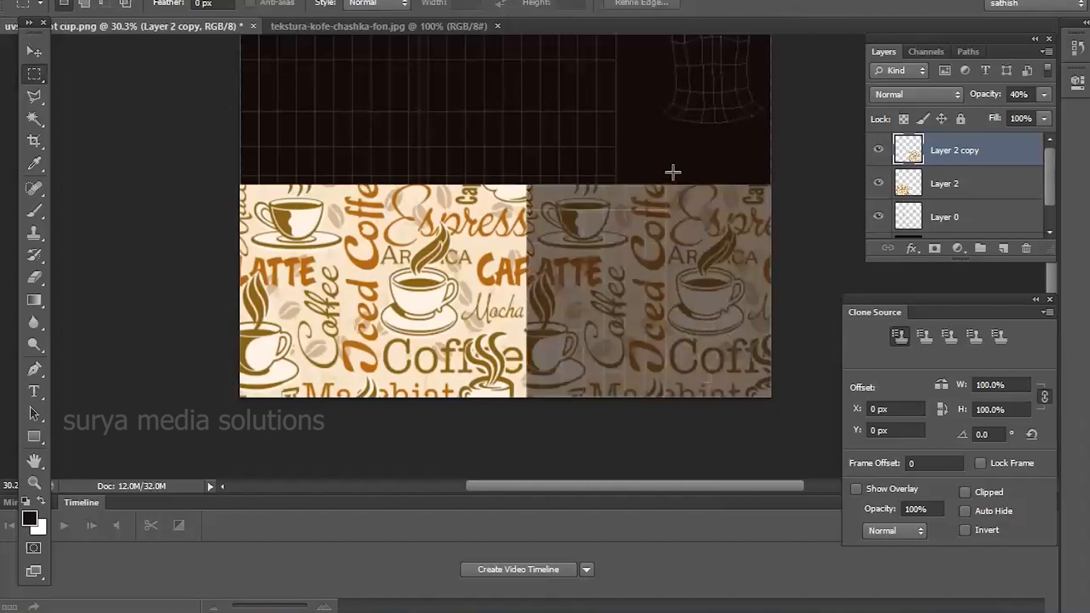
left_click_drag(667, 178, 824, 430)
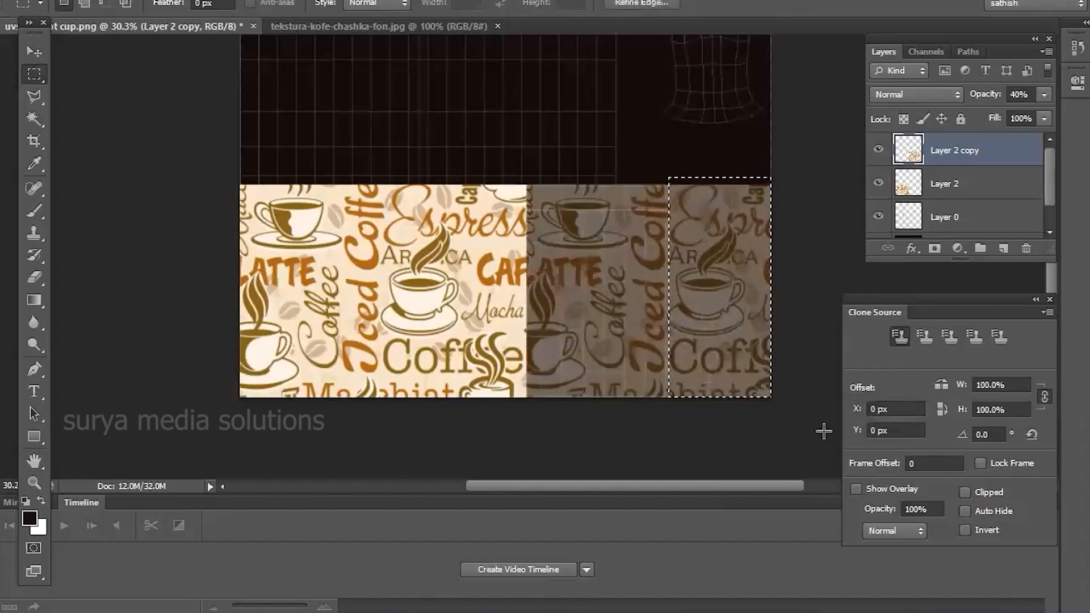
key("Delete")
key("ctrl+d")
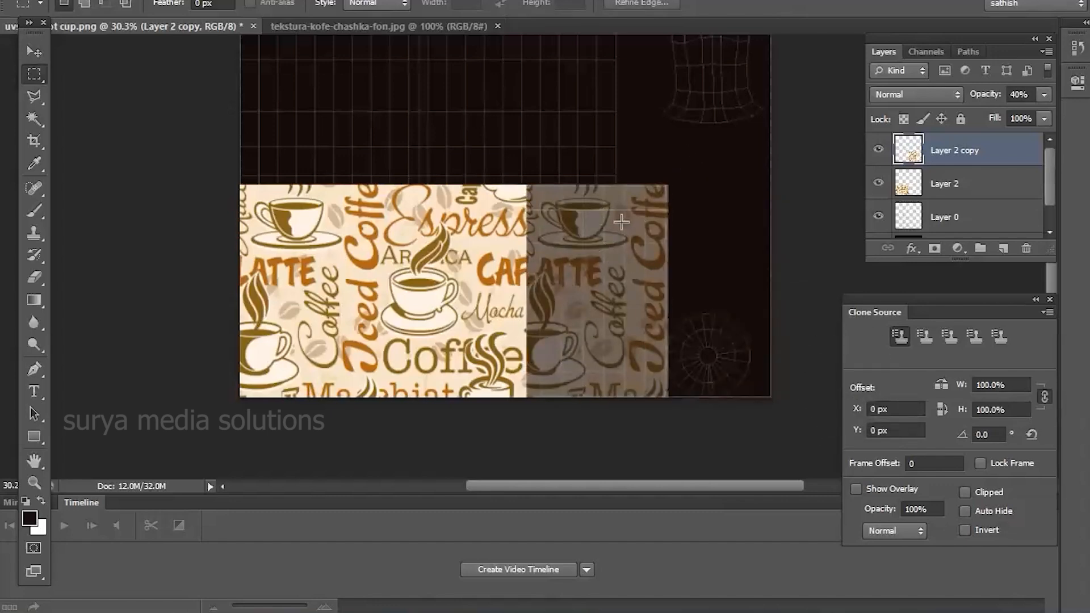
key("0")
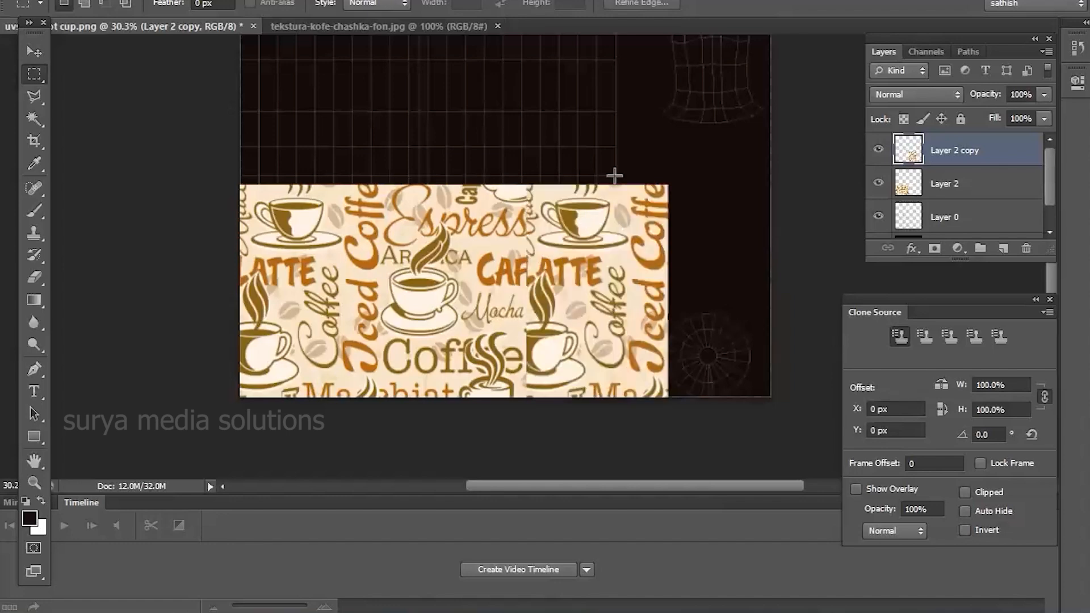
Select the area of the upper rectangular UV shell and add a new layer above the coffee layers.
left_click_drag(681, 152, 684, 310)
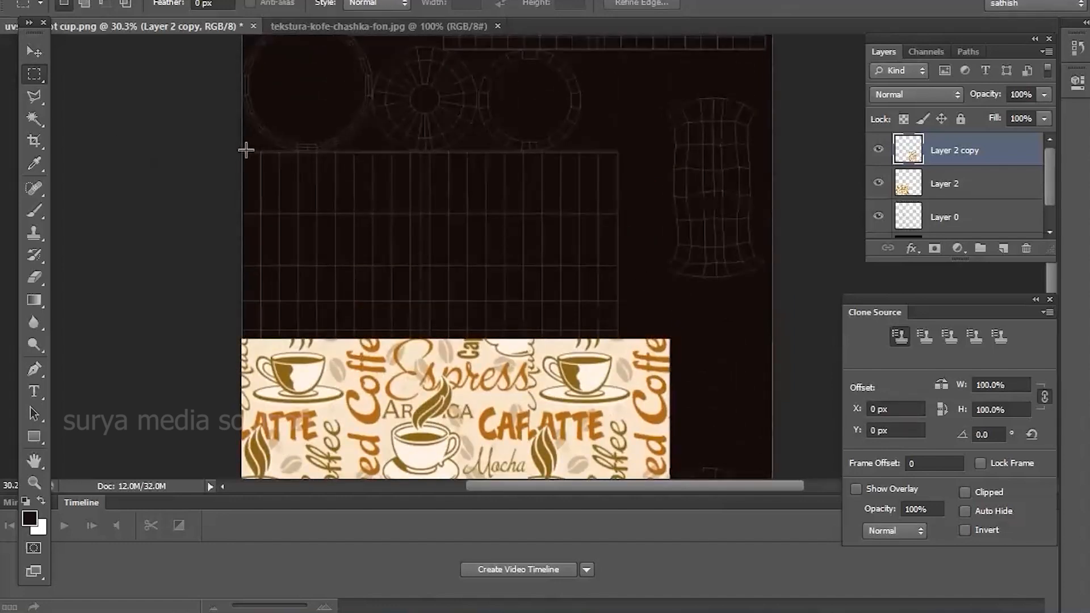
left_click_drag(242, 151, 617, 339)
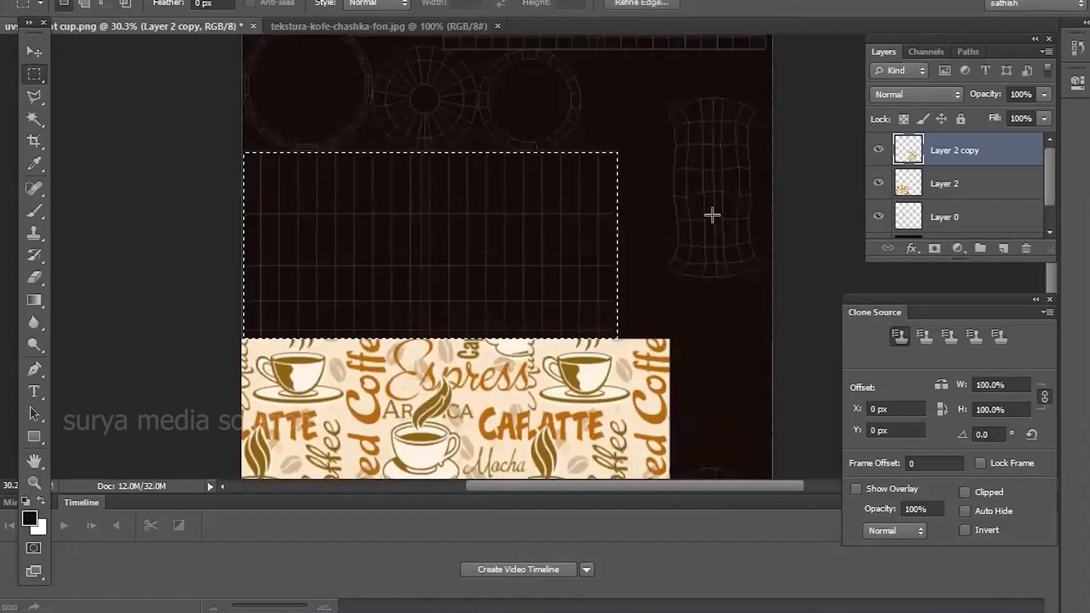
key("ctrl+shift+n")
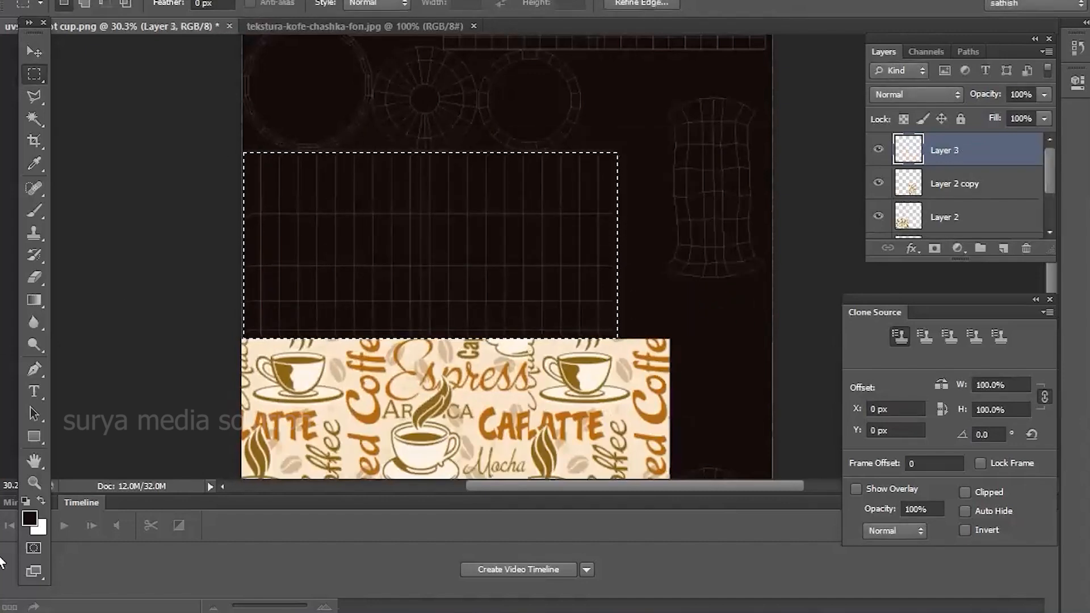
Set the foreground colour to red-orange #df2a00, fill the selected shell area with it and deselect.
left_click(29, 518)
left_click_drag(679, 146, 763, 120)
left_click(761, 144)
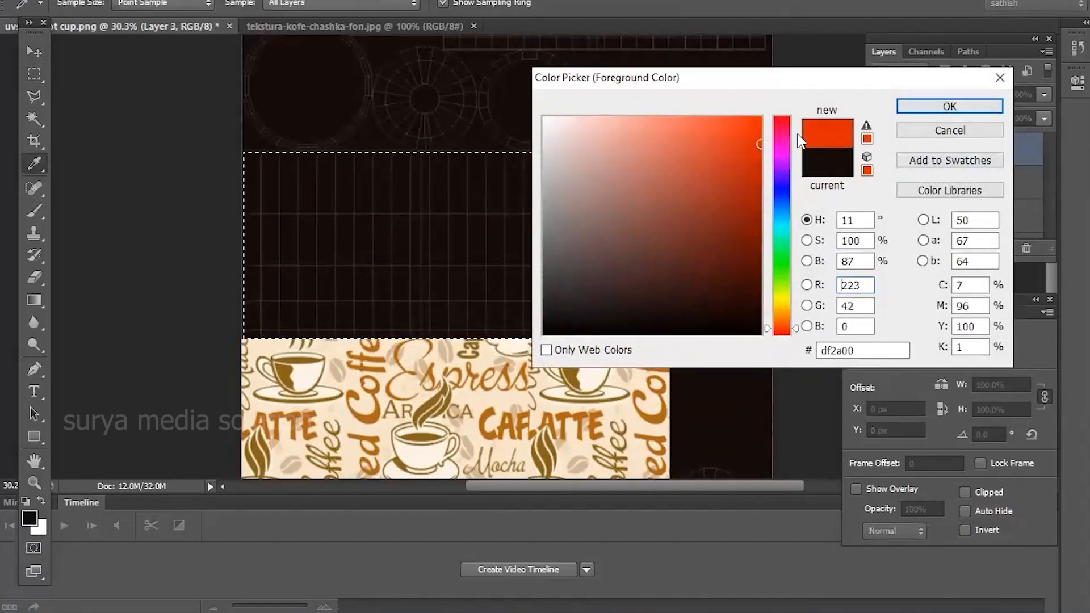
left_click(949, 105)
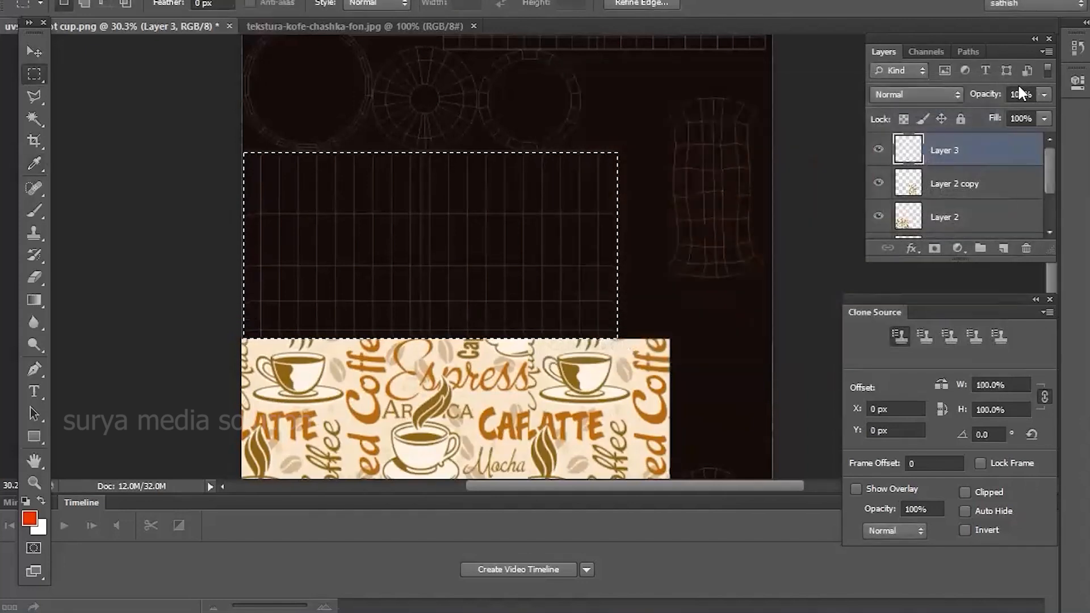
key("alt+BackSpace")
key("ctrl+d")
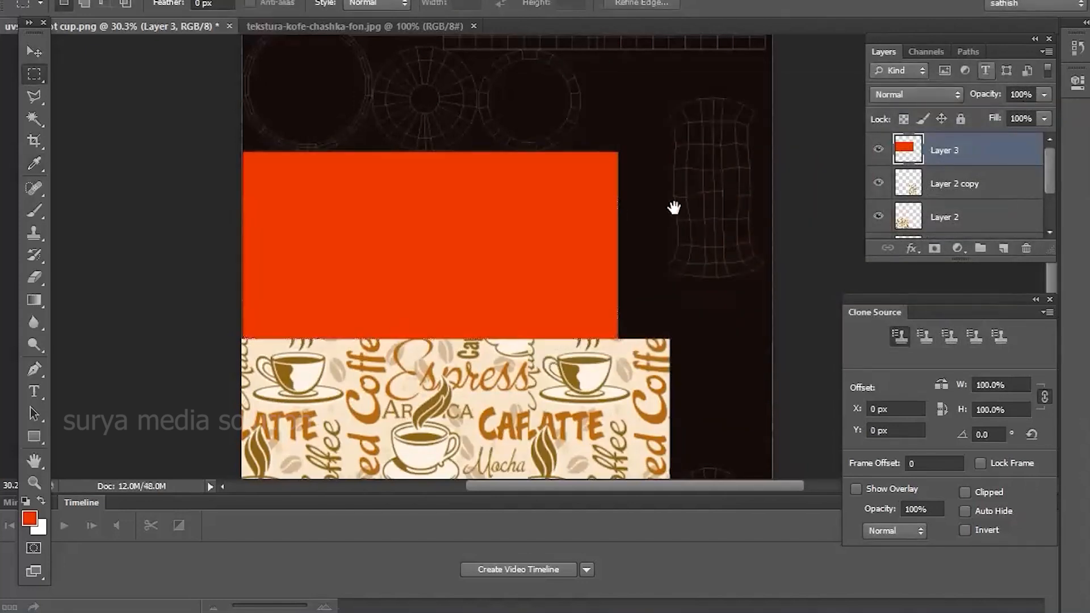
Switch to File Explorer and browse to the round red ornament image in the textures folder on the Desktop.
left_click_drag(674, 209, 713, 323)
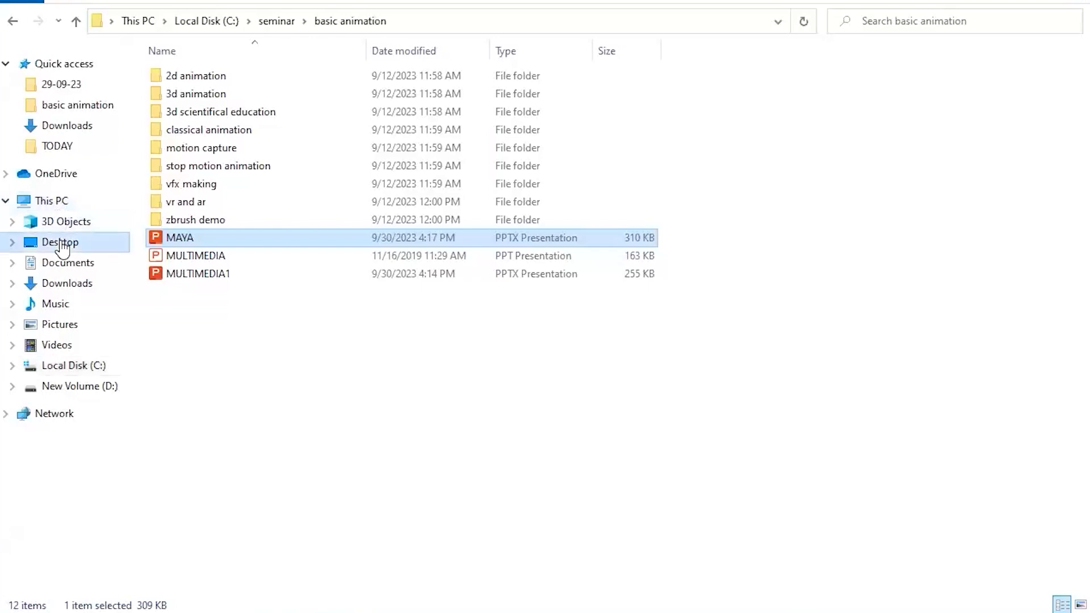
left_click(53, 241)
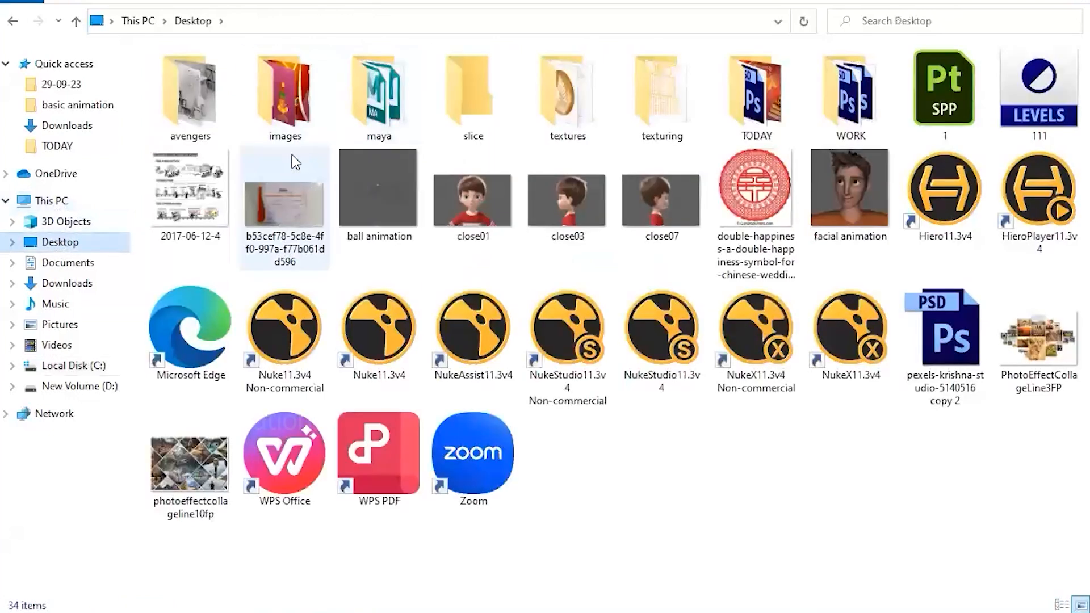
double_click(569, 128)
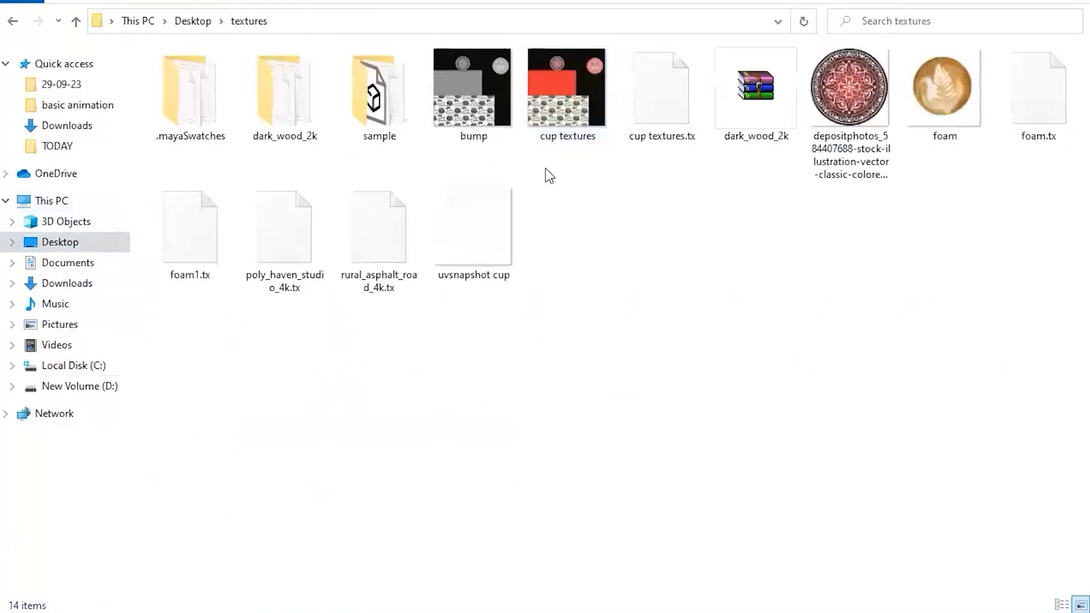
left_click(846, 180)
left_click_drag(859, 98, 512, 218)
left_click(546, 232)
Switch back to Photoshop and browse for an image to open in the textures folder on the Desktop.
key("ctrl+o")
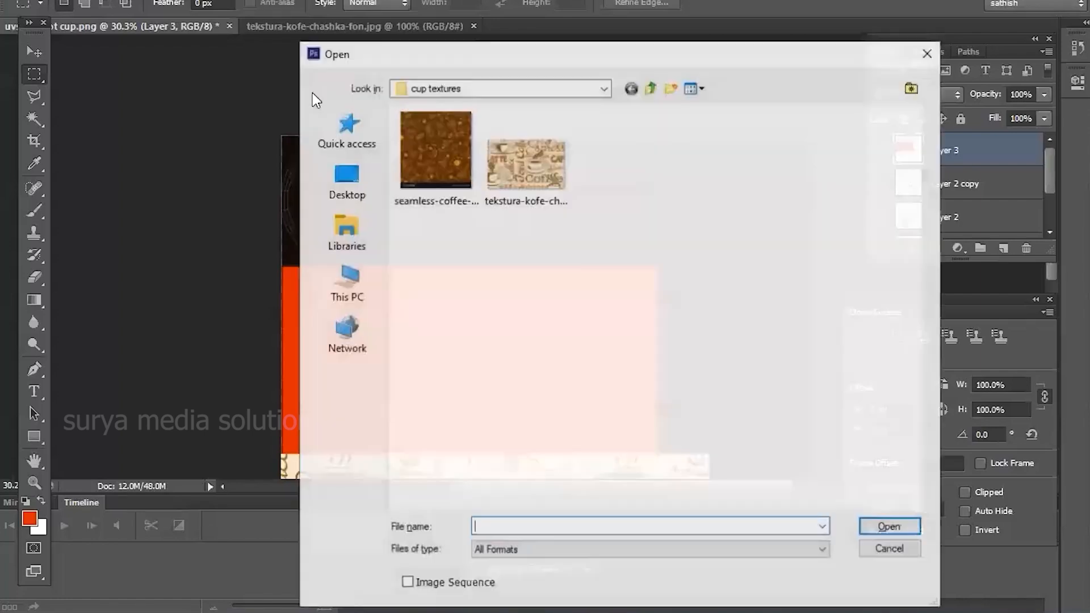
left_click(651, 89)
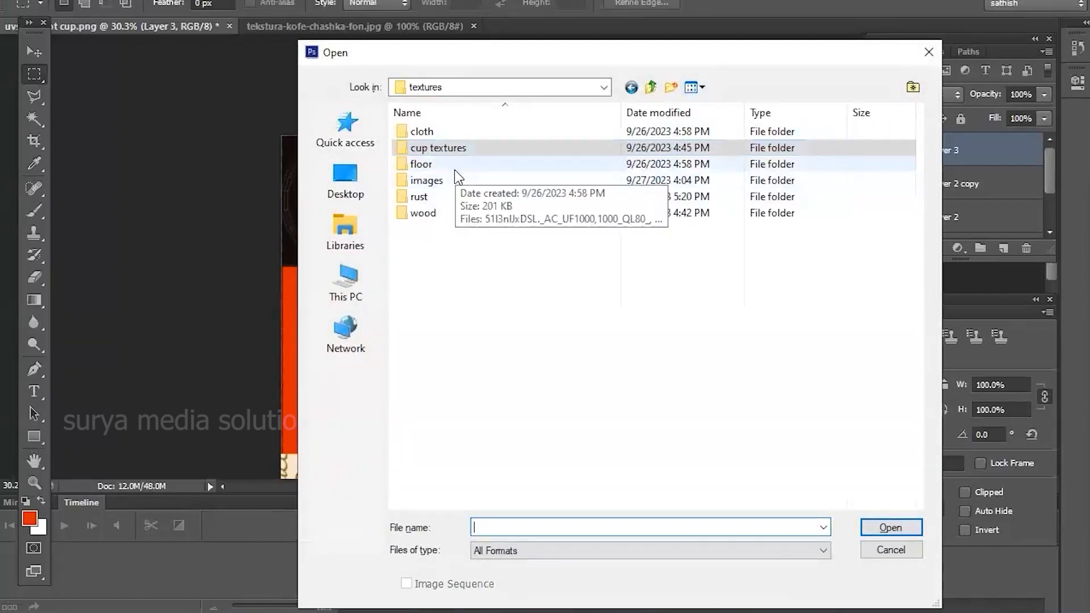
left_click(353, 178)
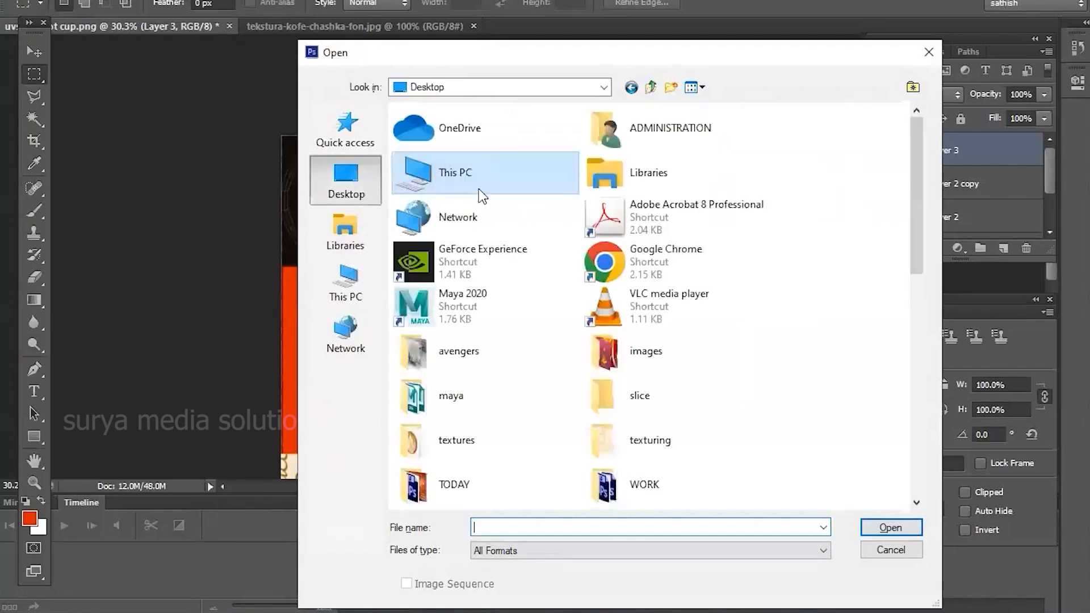
left_click(465, 440)
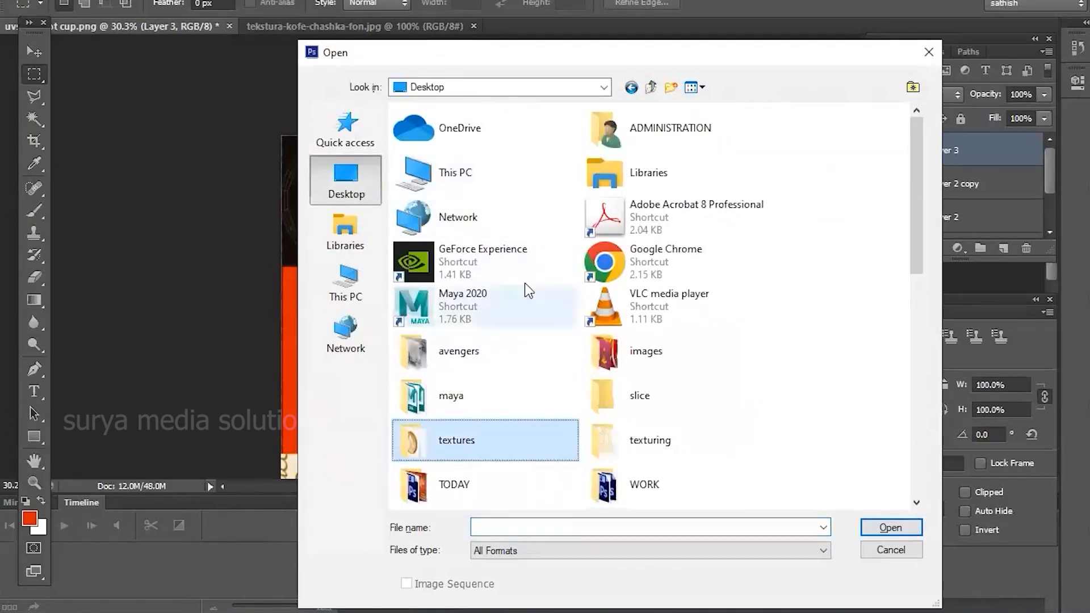
double_click(452, 446)
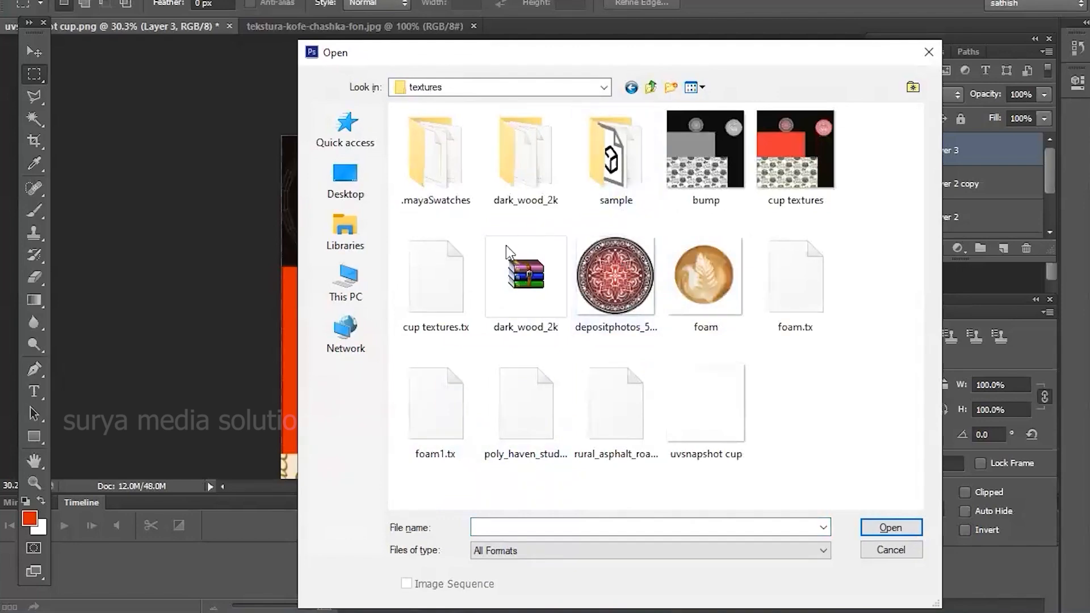
Open the round red ornament image from the textures folder in Paint.
left_click(615, 278)
right_click(611, 290)
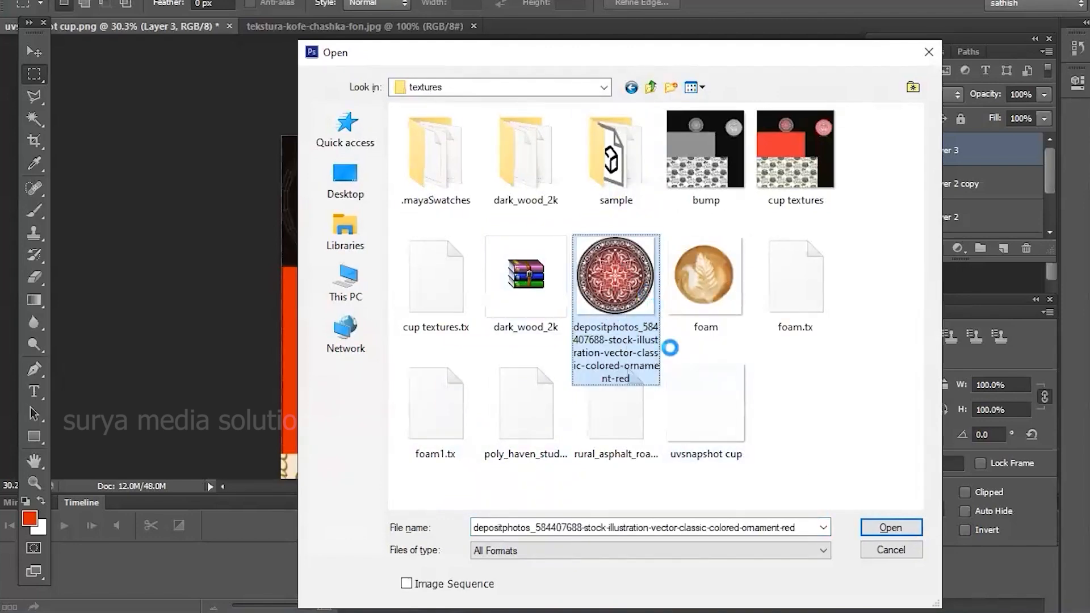
mouse_move(693, 330)
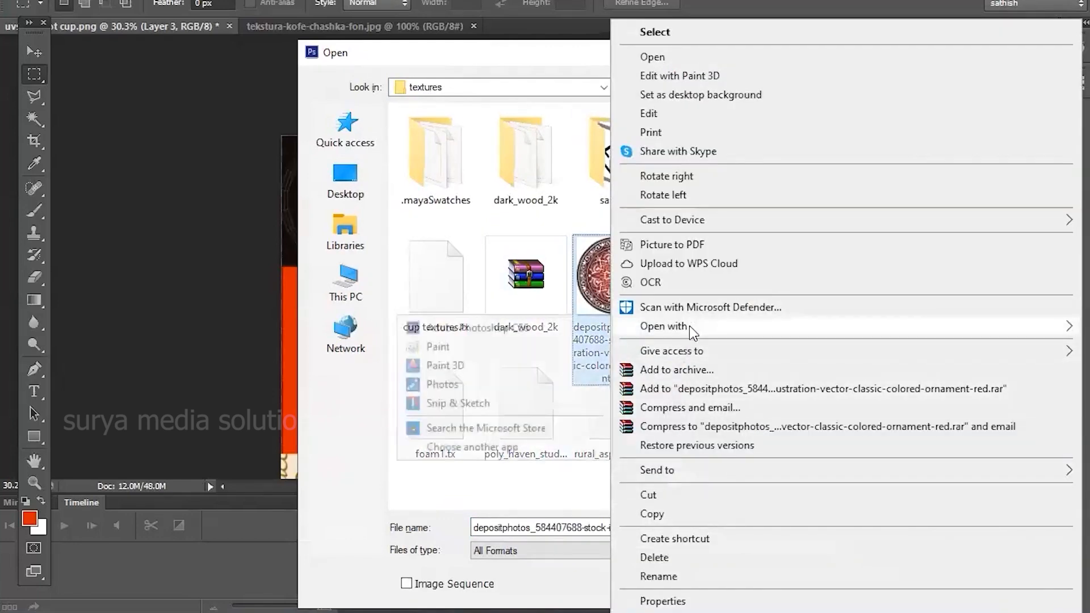
left_click(473, 351)
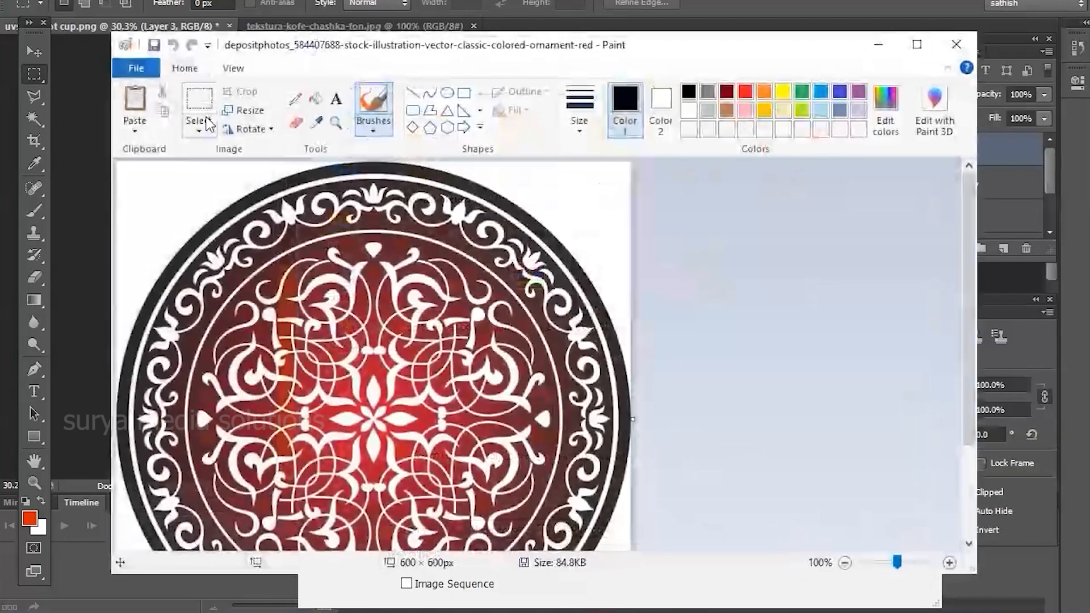
Save the ornament as a JPEG named ad in the texturing folder on the Desktop and close Paint.
left_click(136, 68)
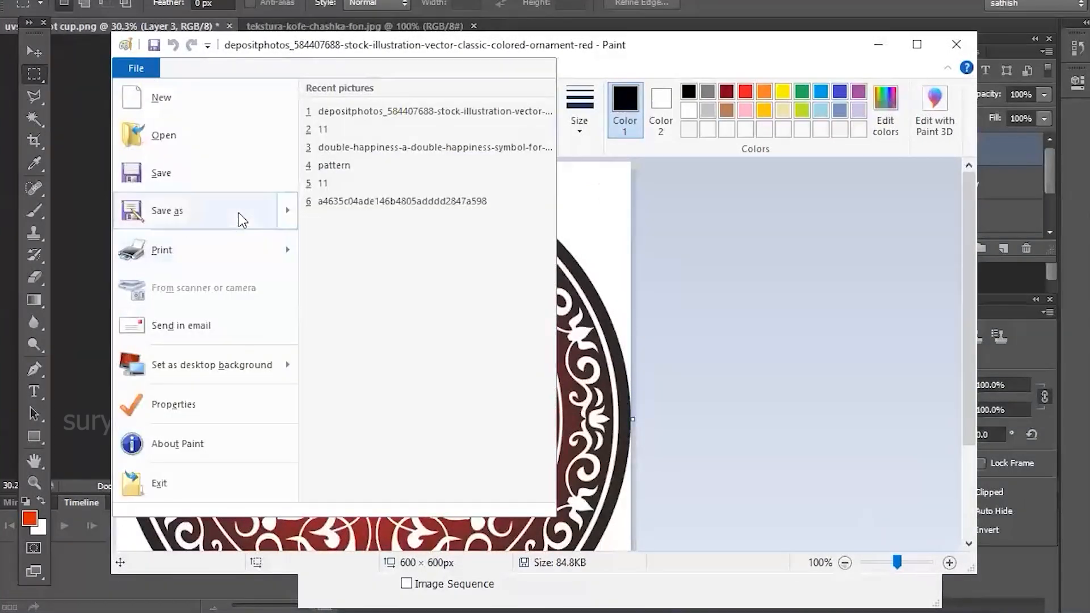
mouse_move(238, 215)
left_click(396, 165)
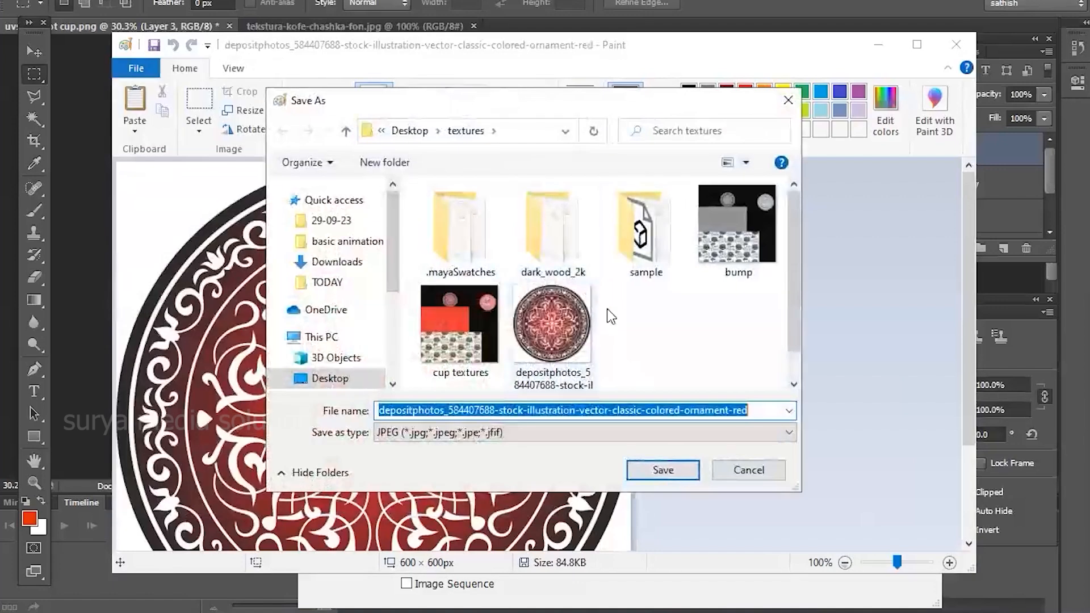
left_click(336, 378)
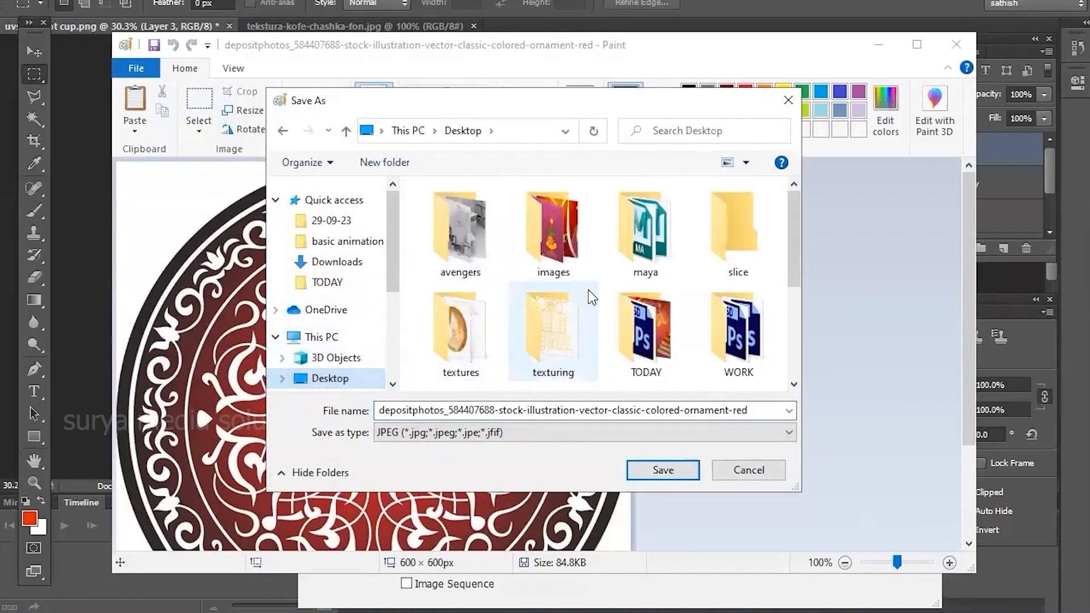
scroll(594, 298, "down", 2)
double_click(528, 243)
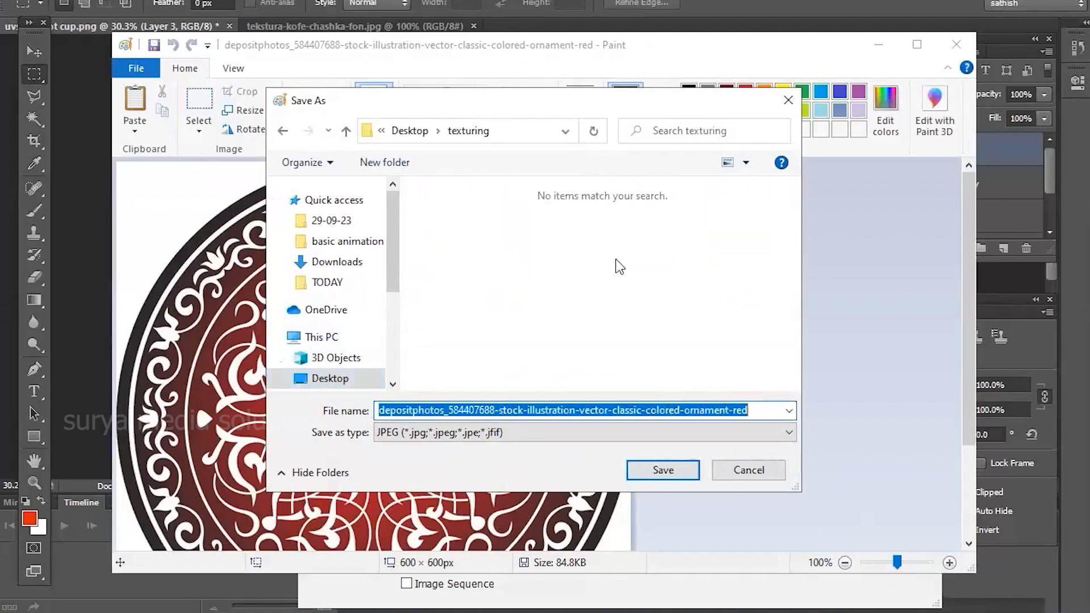
type("ad")
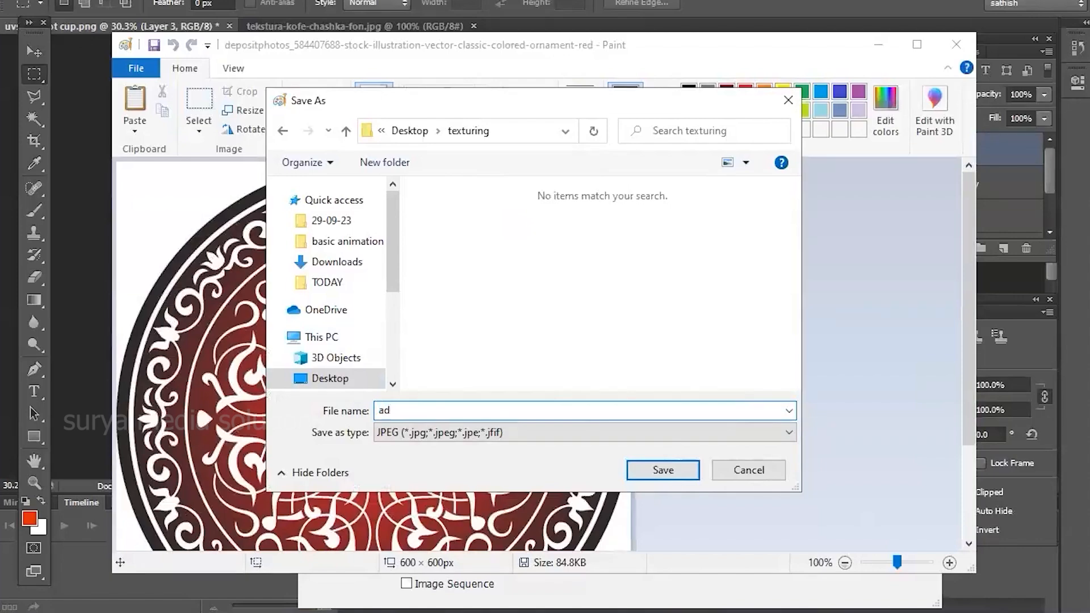
key("Return")
left_click(600, 350)
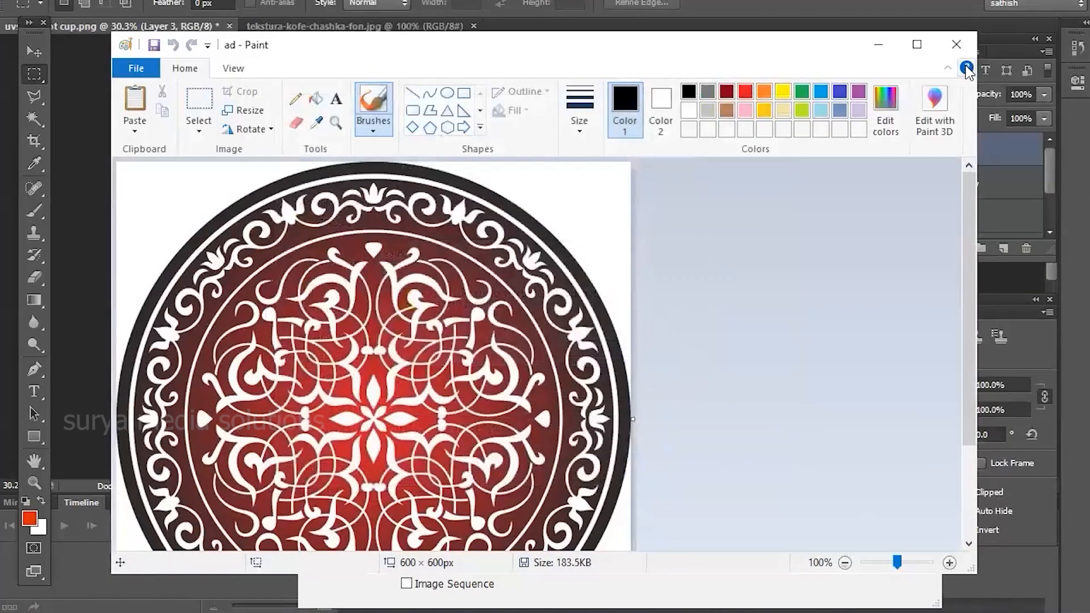
left_click(957, 44)
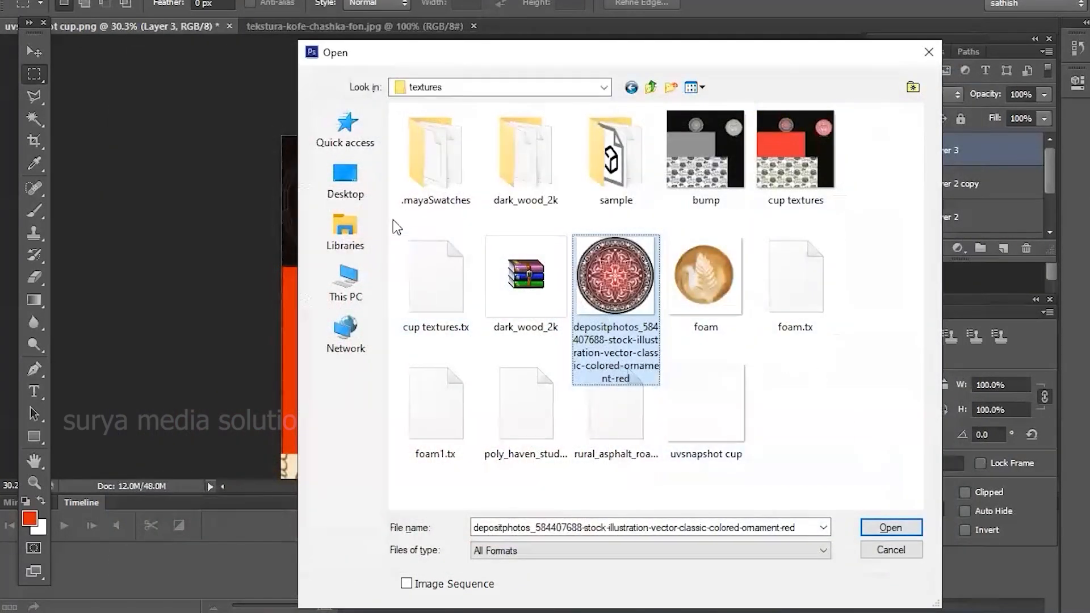
Open ad.jpg from the texturing folder on the Desktop in Photoshop.
left_click(345, 180)
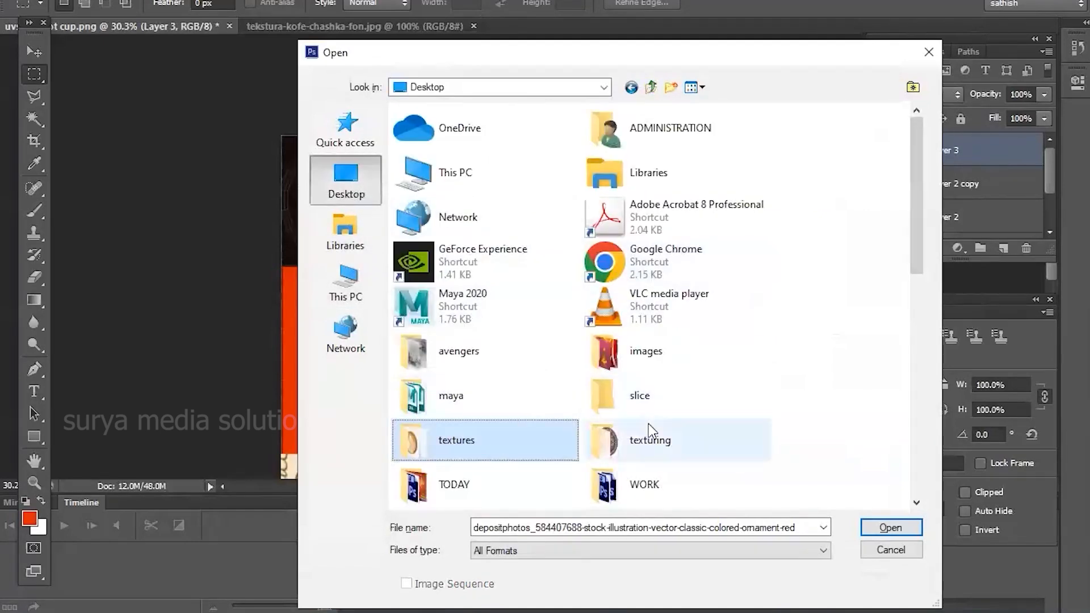
double_click(650, 434)
key("Return")
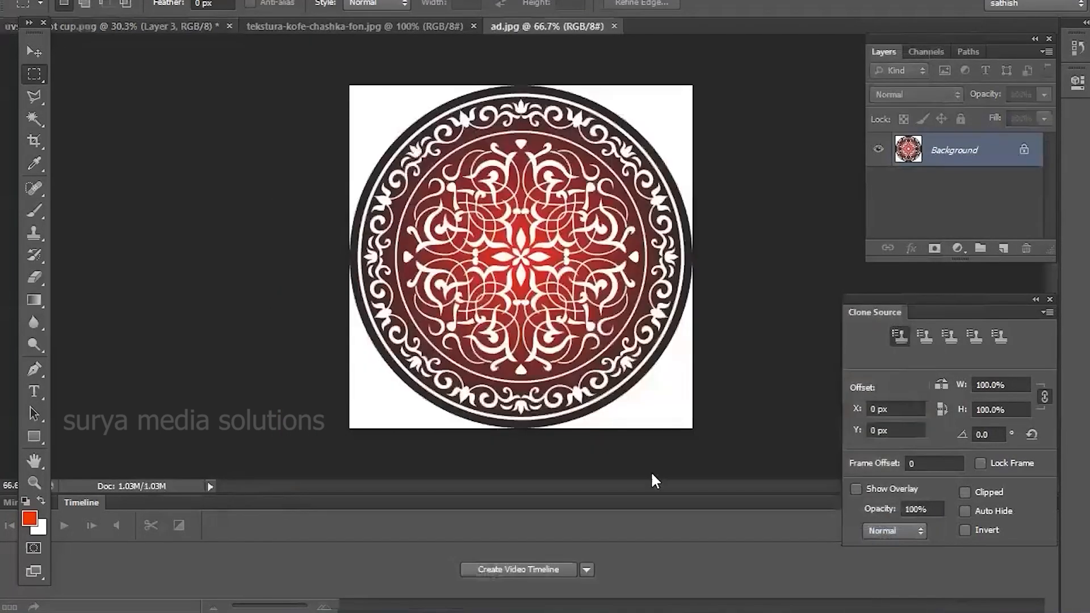
Select the white background around the round ornament with the Magic Wand.
key("w")
left_click(382, 115)
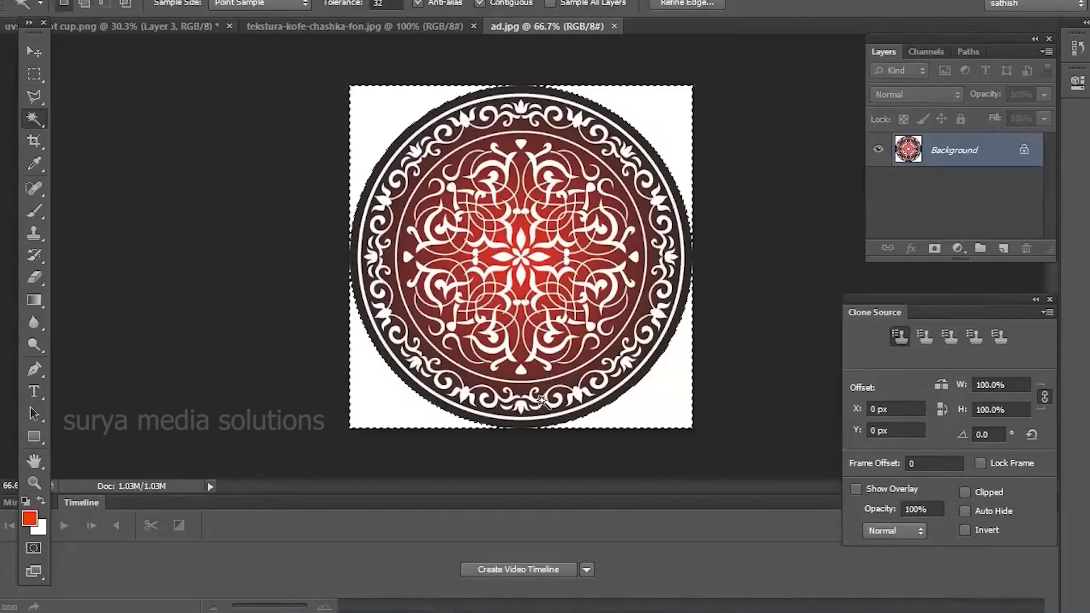
key("i")
key("shift+F5")
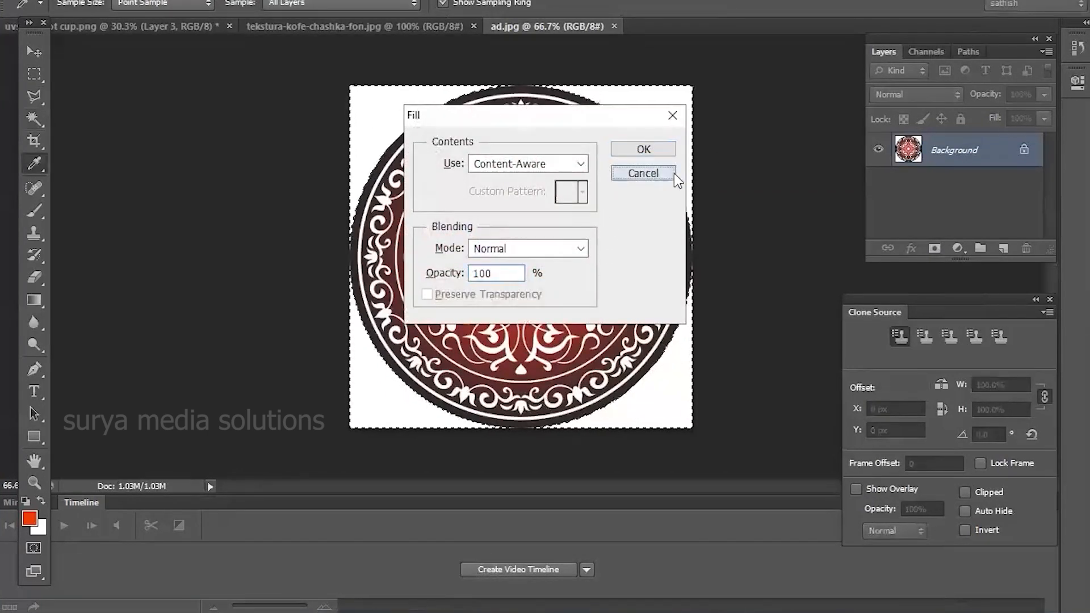
left_click(653, 173)
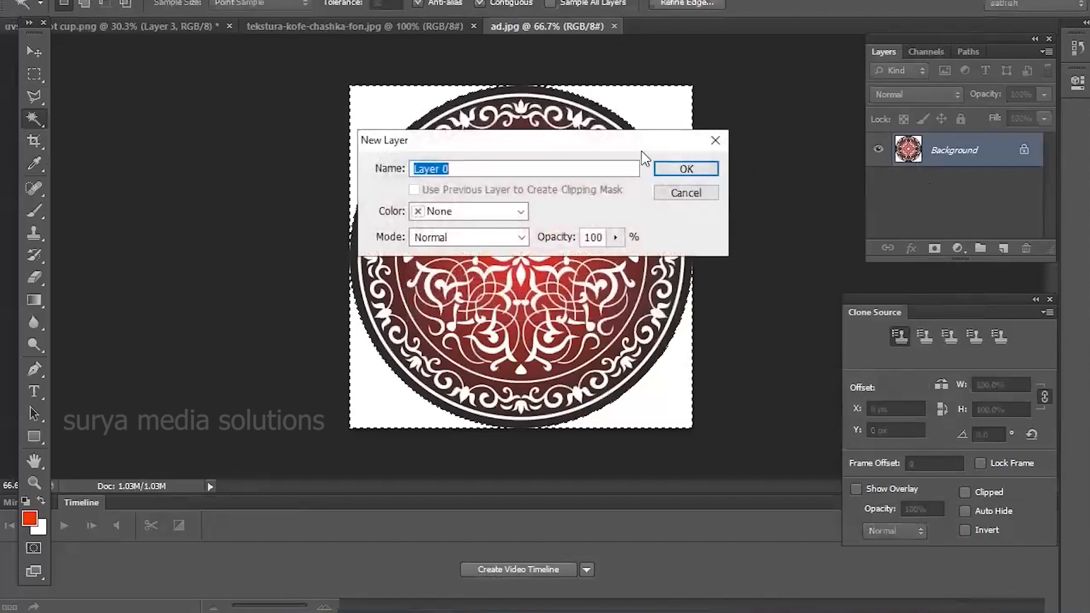
Convert the locked background to a normal layer named Layer 0, delete the selected white area and deselect.
left_click(676, 169)
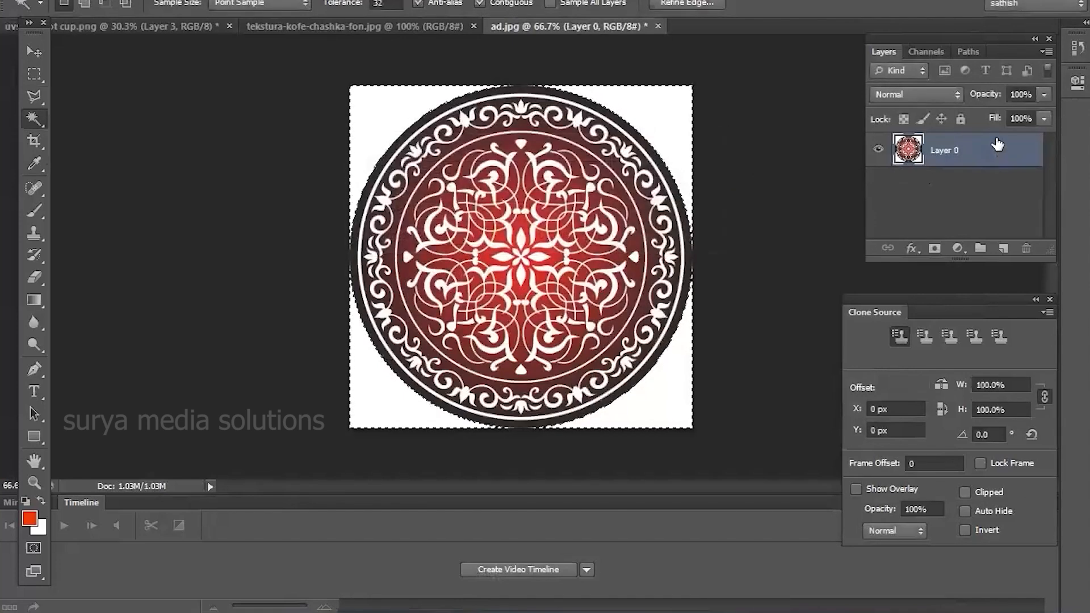
key("Delete")
key("ctrl+d")
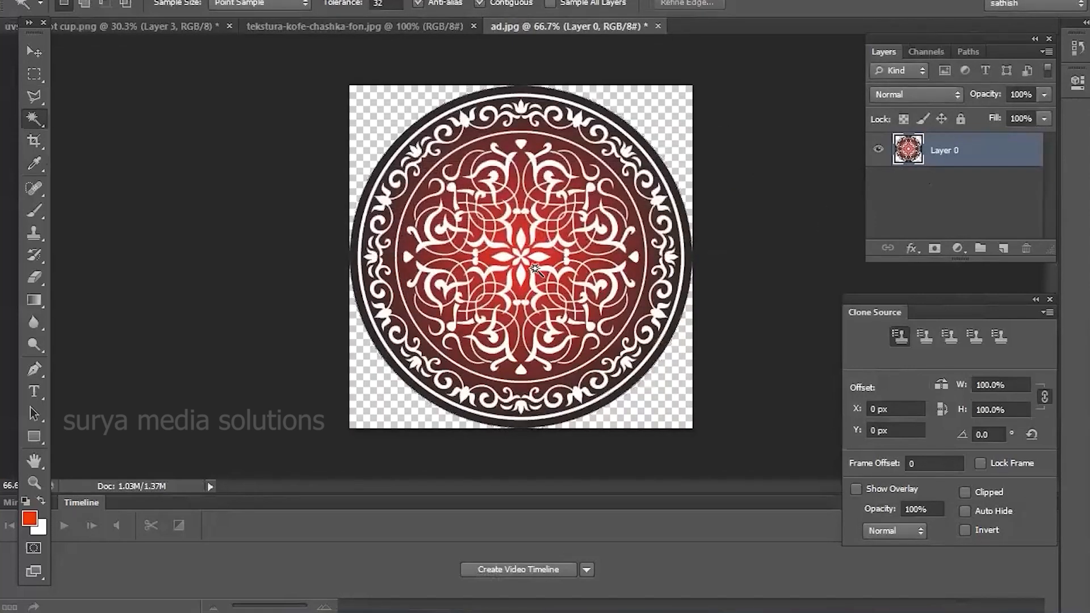
Copy the ornament into the UV snapshot document and place it over the circular shell beside the coffee artwork.
key("v")
left_click_drag(525, 261, 287, 32)
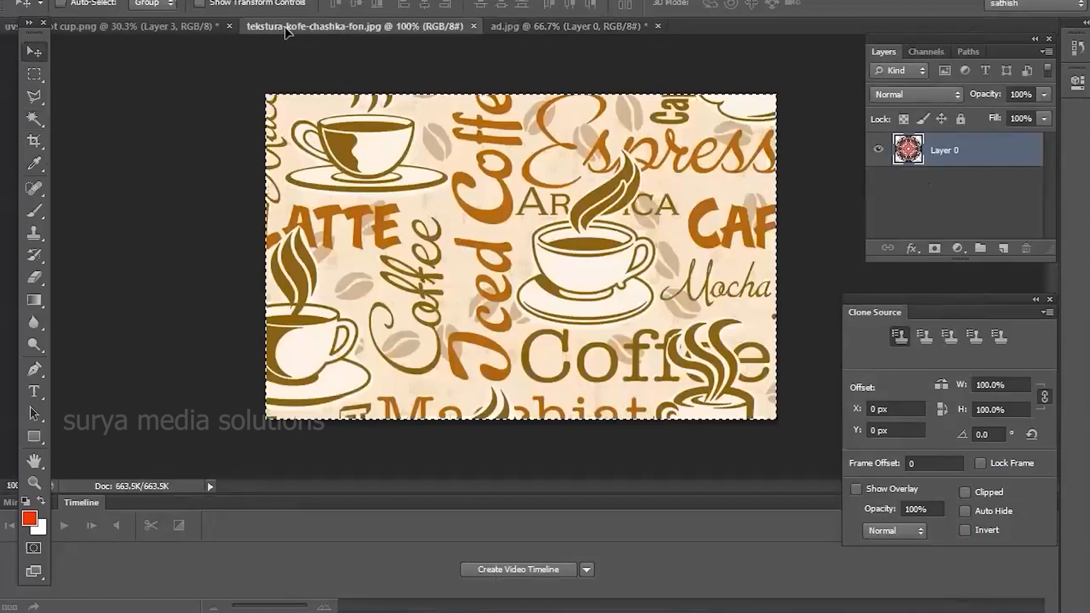
left_click_drag(159, 33, 432, 342)
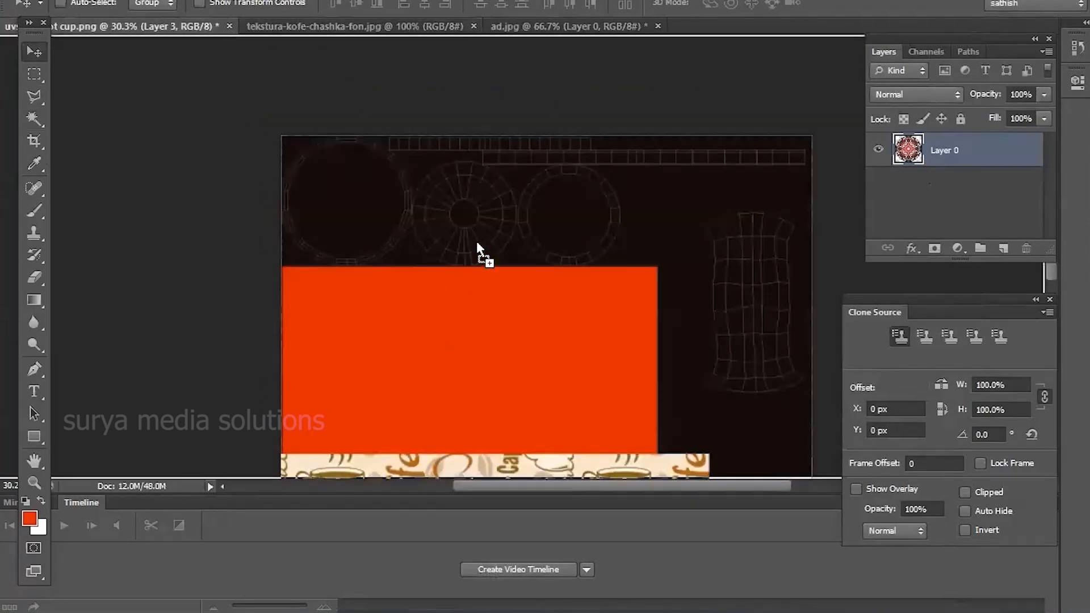
left_click_drag(693, 327, 704, 338)
left_click_drag(552, 256, 423, 29)
left_click_drag(570, 95, 600, 322)
Scale the ornament down to about 65% width and adjust its height to fit the circular shell.
key("ctrl+t")
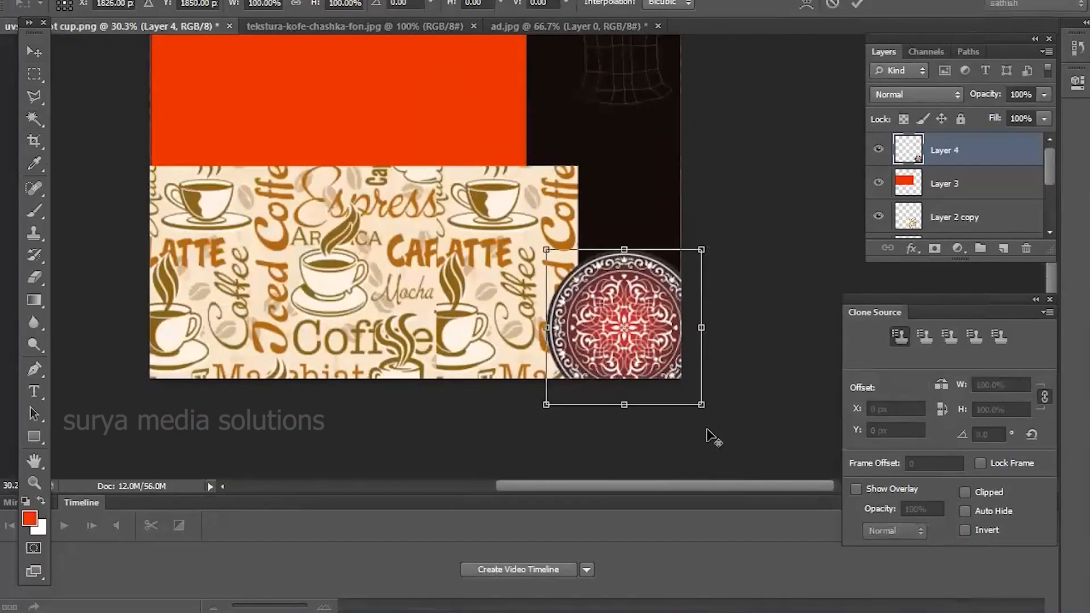
left_click_drag(701, 405, 673, 371, "alt")
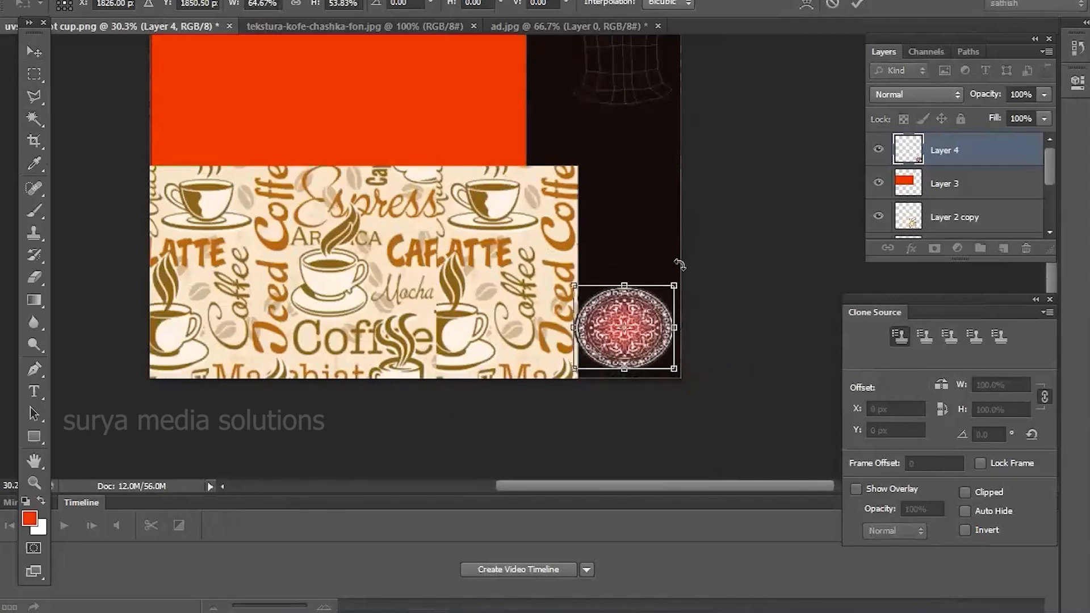
left_click_drag(624, 289, 625, 277)
key("Return")
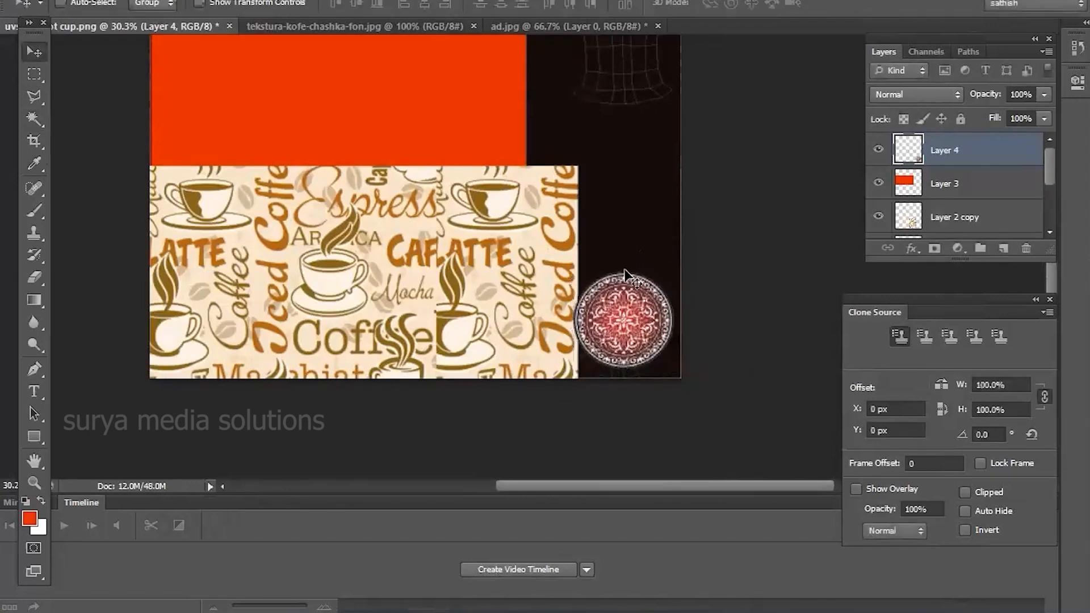
Nudge the ornament down in small increments until it sits over the circular shell.
key("shift+Down")
key("shift+Down")
key("shift+Down")
key("shift+Down")
key("shift+Down")
key("shift+Down")
key("shift+Down")
key("shift+Left")
key("shift+Right")
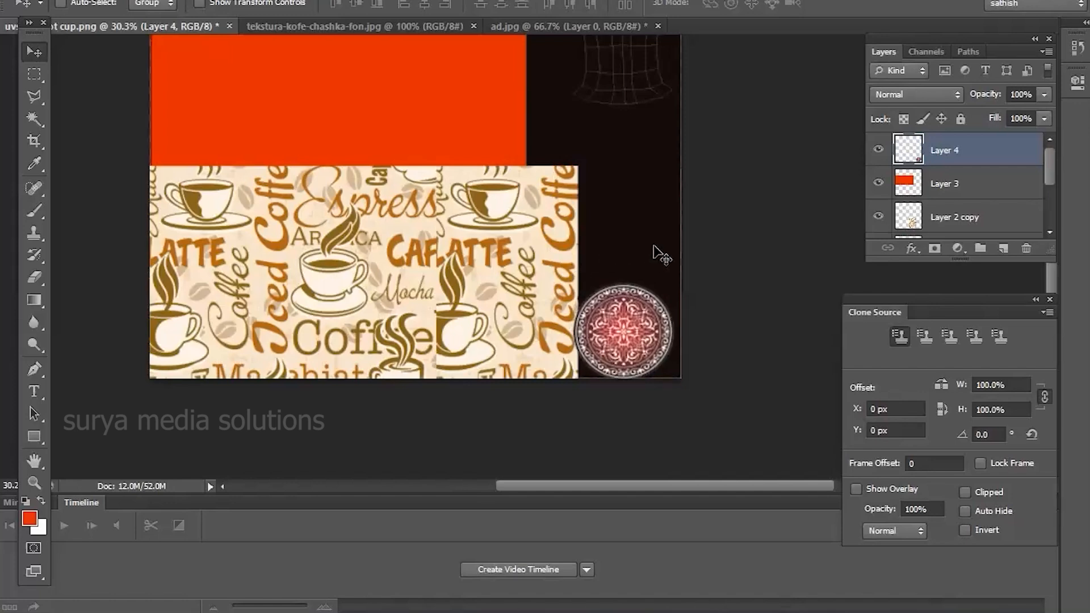
Set the ornament layer's opacity to 60% and widen it slightly to 100.77% to cover the circular shell.
key("ctrl+t")
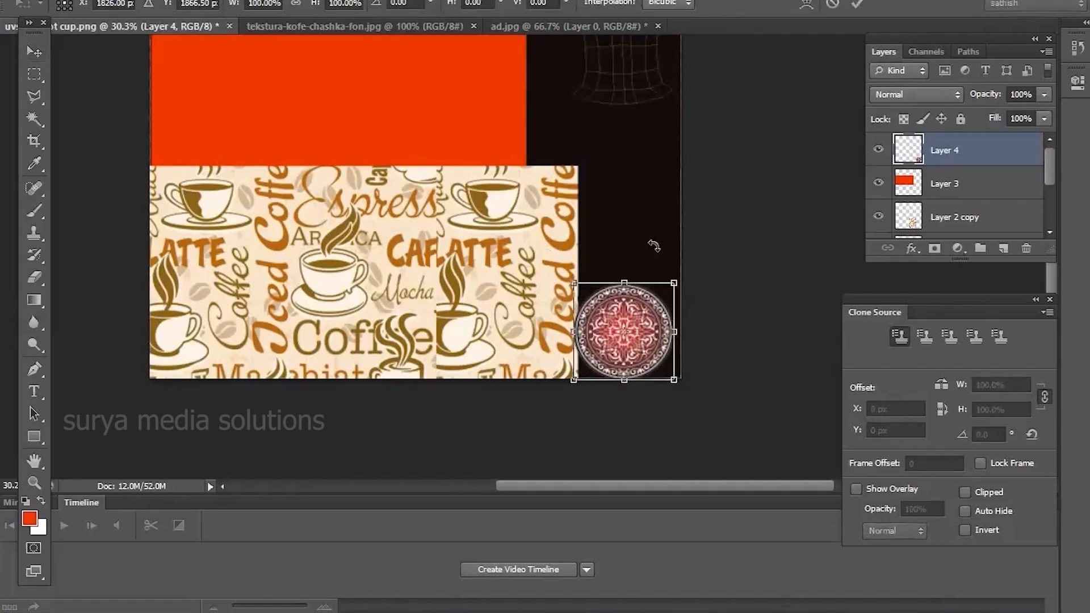
key("ctrl+plus")
key("ctrl+plus")
key("ctrl+plus")
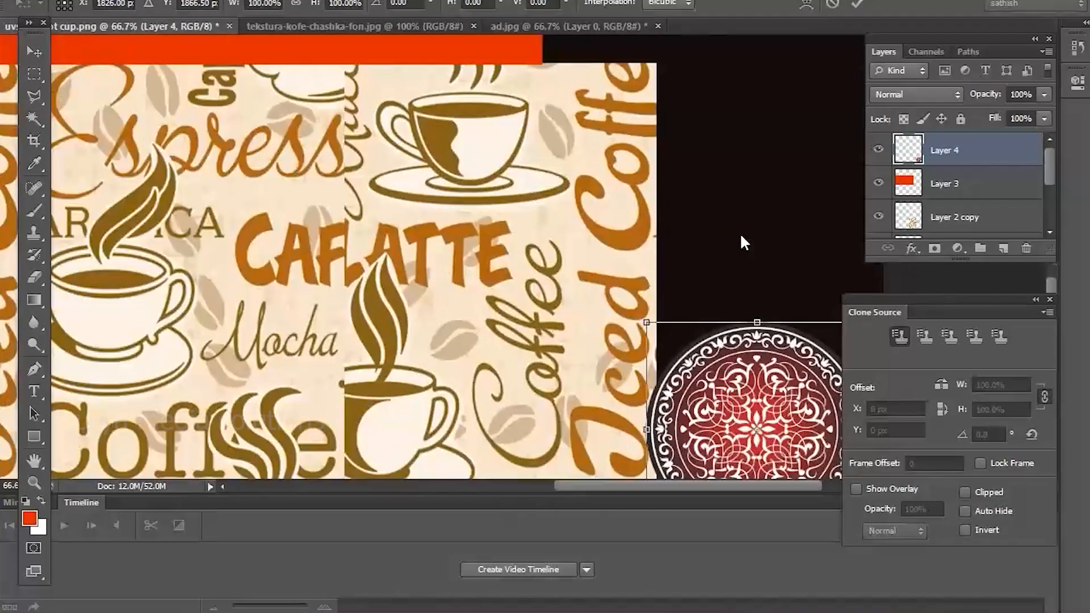
left_click_drag(708, 233, 604, 127)
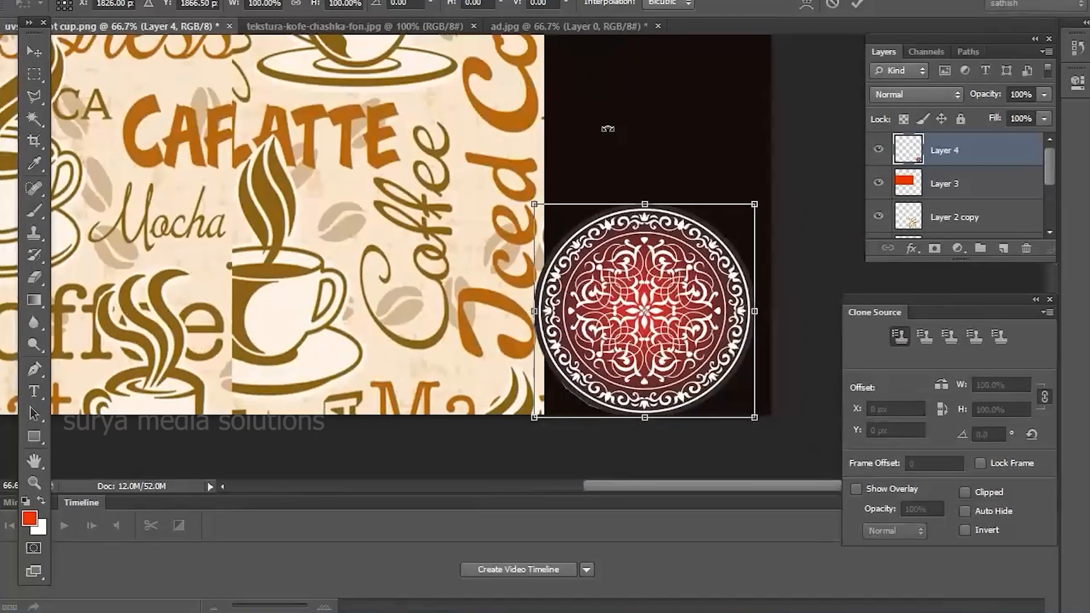
key("Return")
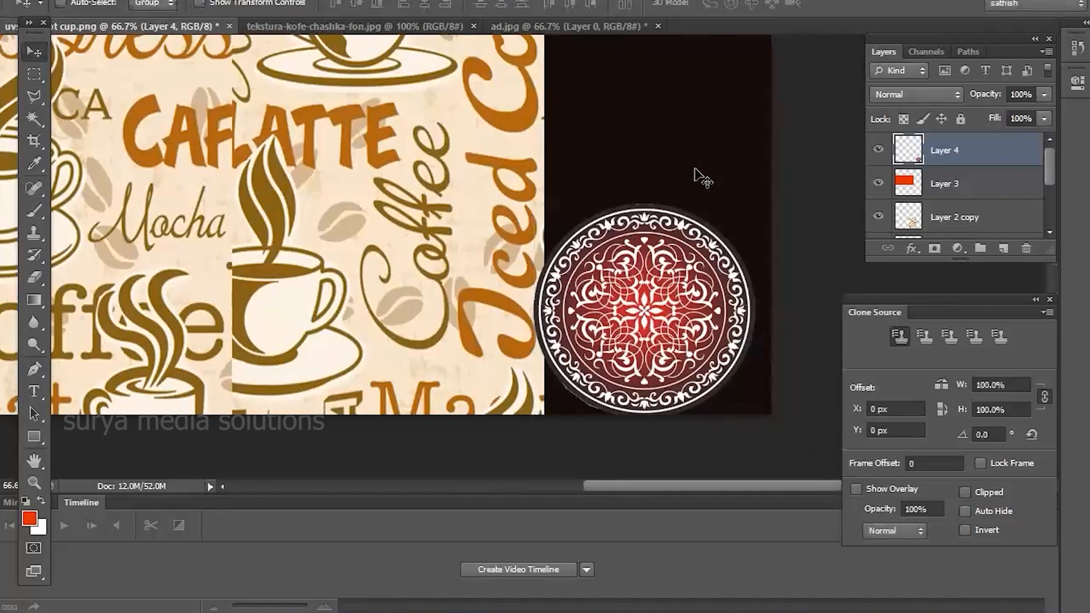
key("6")
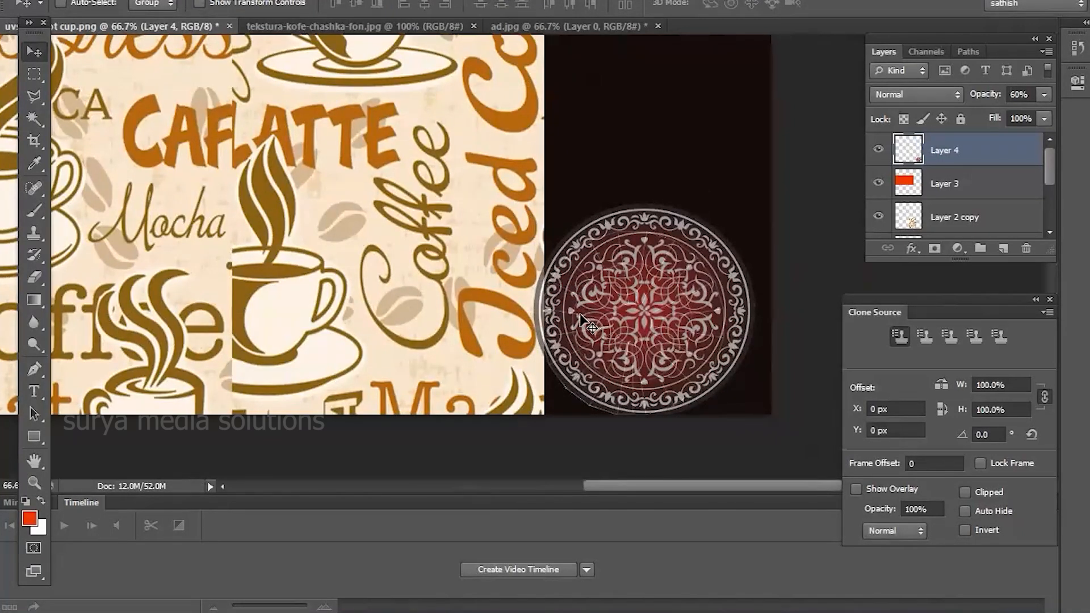
key("ctrl+t")
mouse_move(534, 310)
left_mouse_down()
mouse_move(584, 312)
mouse_move(532, 311)
left_mouse_up()
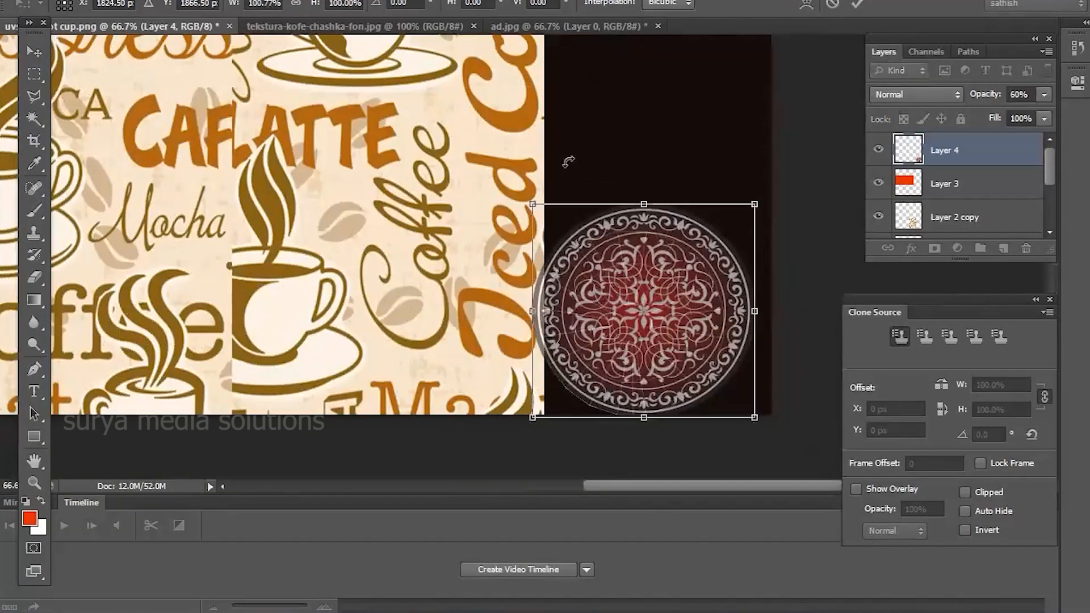
key("Return")
Find the UV wireframe layer, Layer 0, by toggling layer visibility, and hide it while keeping the dark background and artwork shown.
scroll(504, 197, "down", 1, "alt")
scroll(584, 420, "up", 4)
scroll(583, 420, "down", 3, "alt")
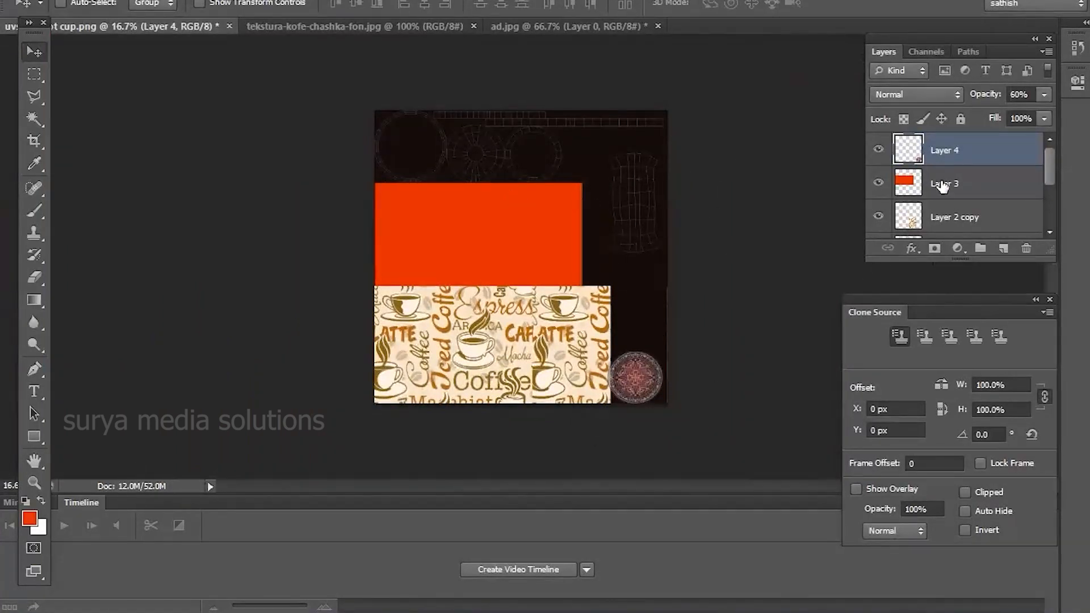
scroll(943, 186, "down", 3)
left_click(878, 222)
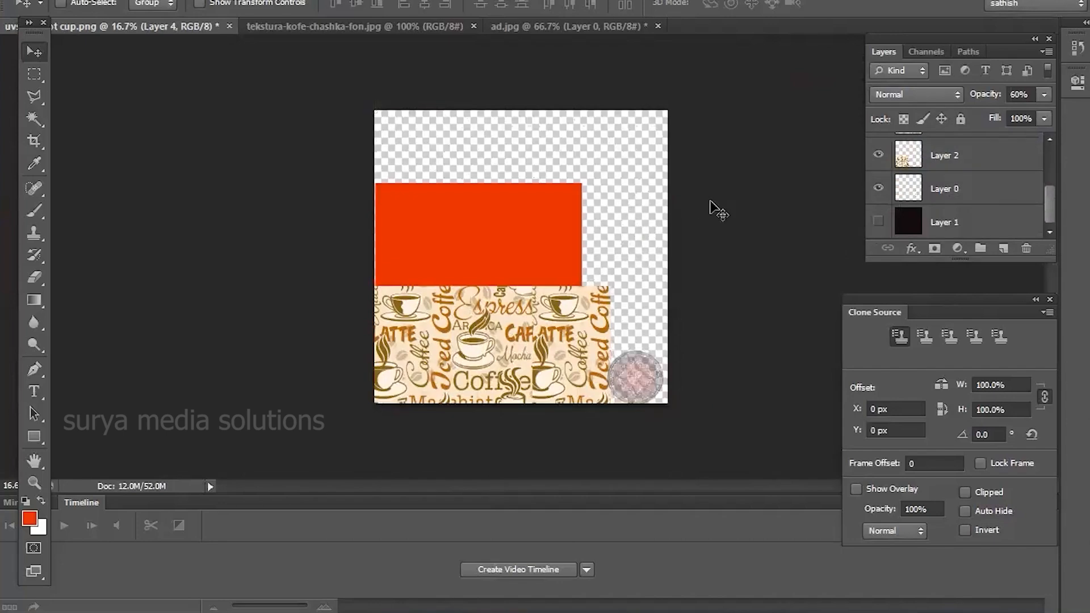
left_click(878, 221)
scroll(977, 199, "up", 3)
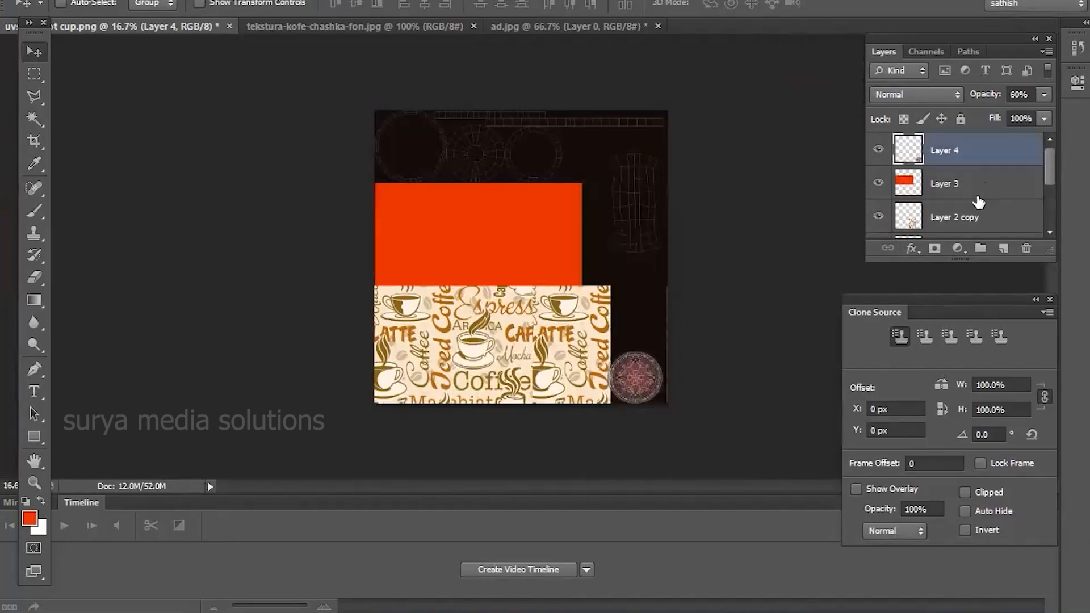
left_click(880, 151)
left_click(880, 151)
left_click_drag(1049, 179, 1054, 211)
left_click(878, 201)
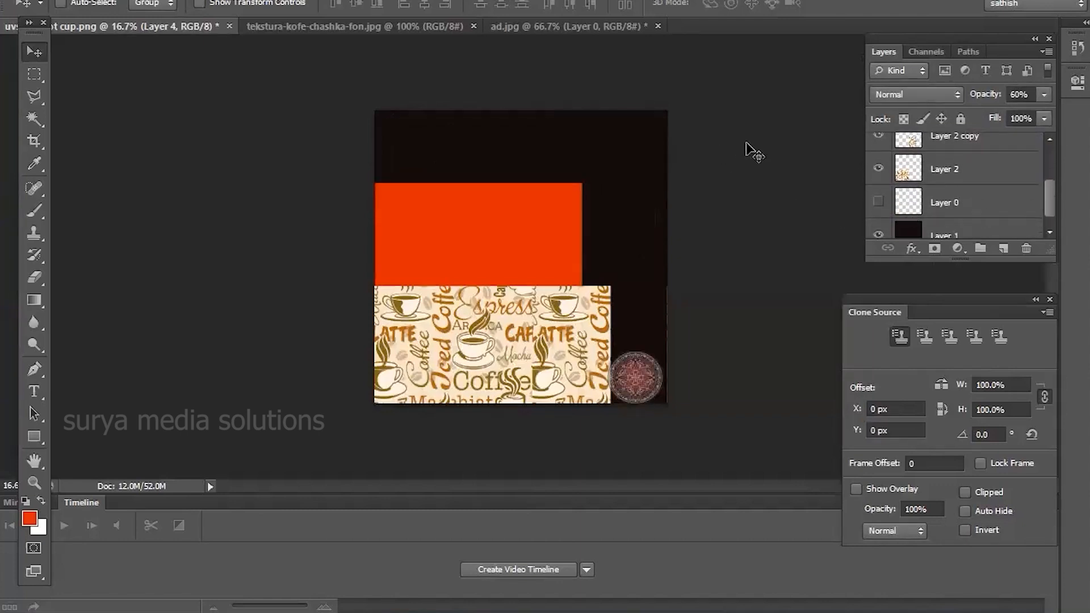
Save the texture as a JPEG copy called cup texture in the Desktop's texturing folder, using maximum quality 12 and Baseline ("Standard").
key("ctrl+shift+s")
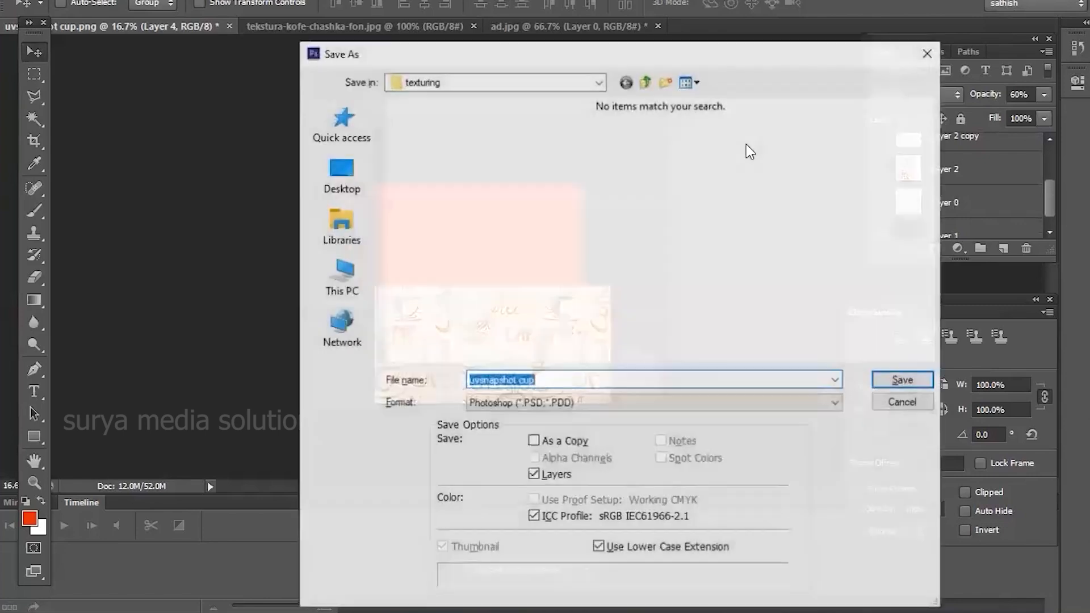
left_click(596, 407)
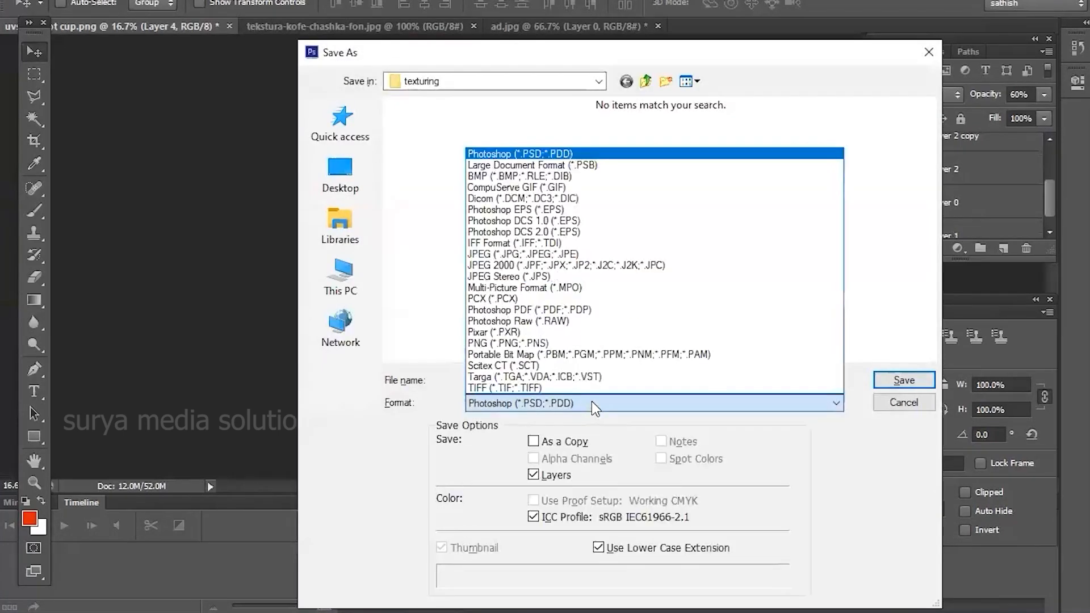
left_click(577, 255)
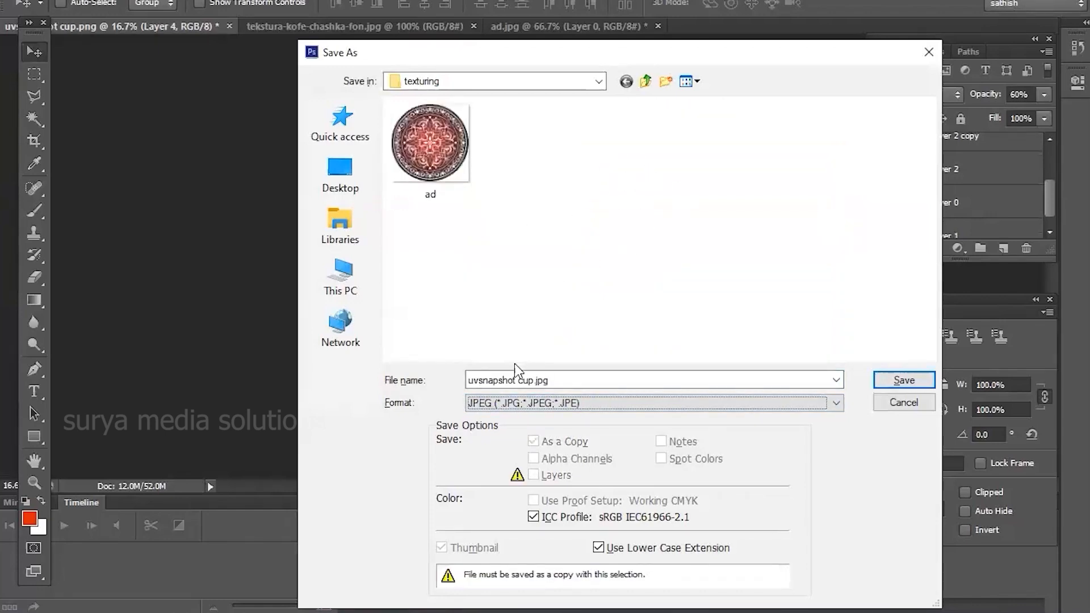
left_click(354, 179)
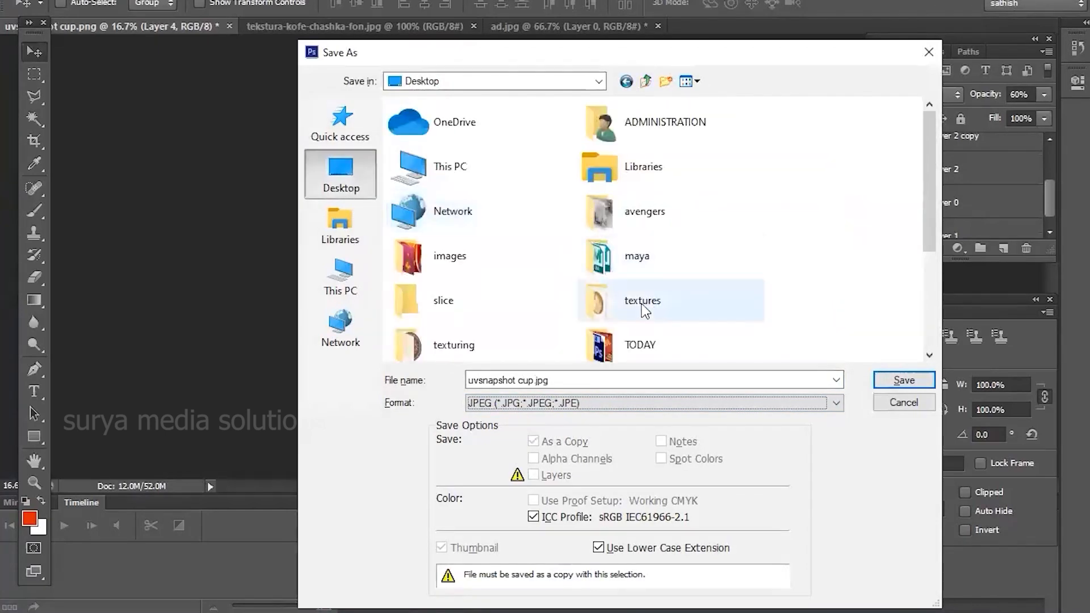
left_click(471, 346)
double_click(471, 346)
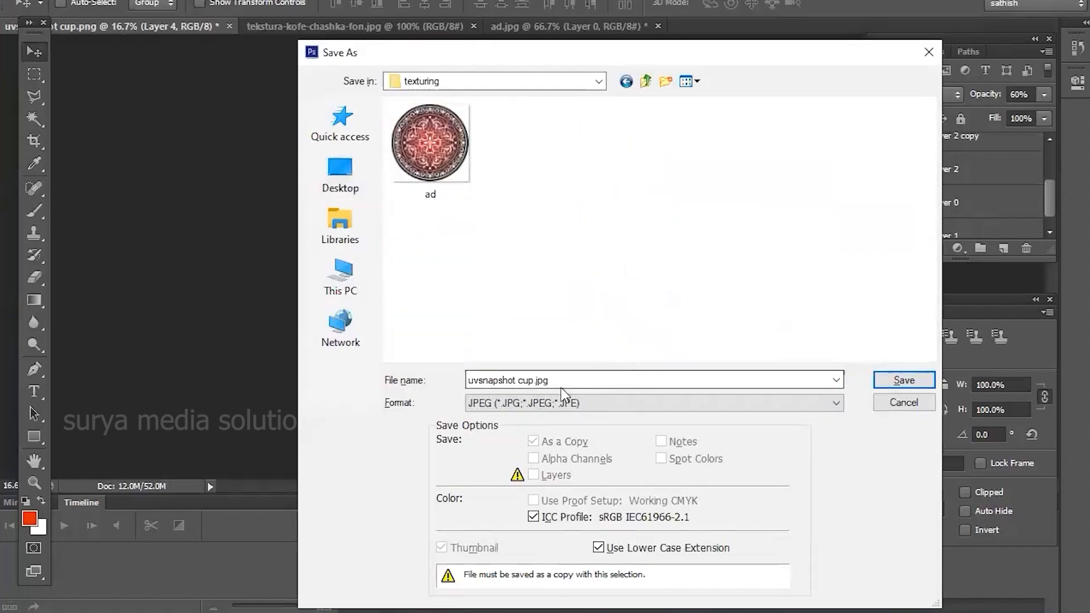
type("cup texture")
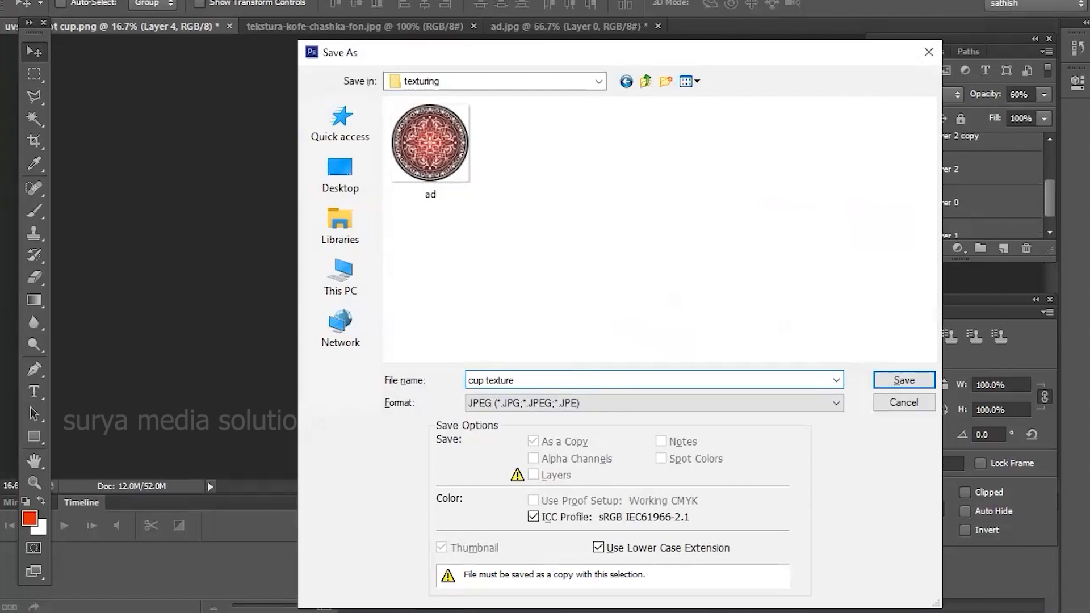
key("Return")
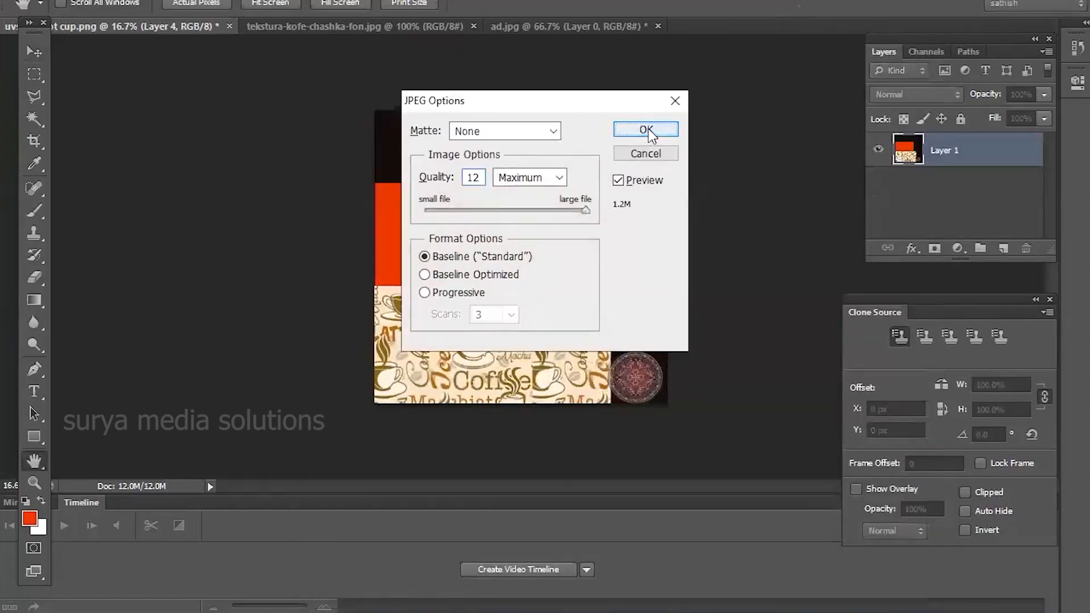
left_click(643, 129)
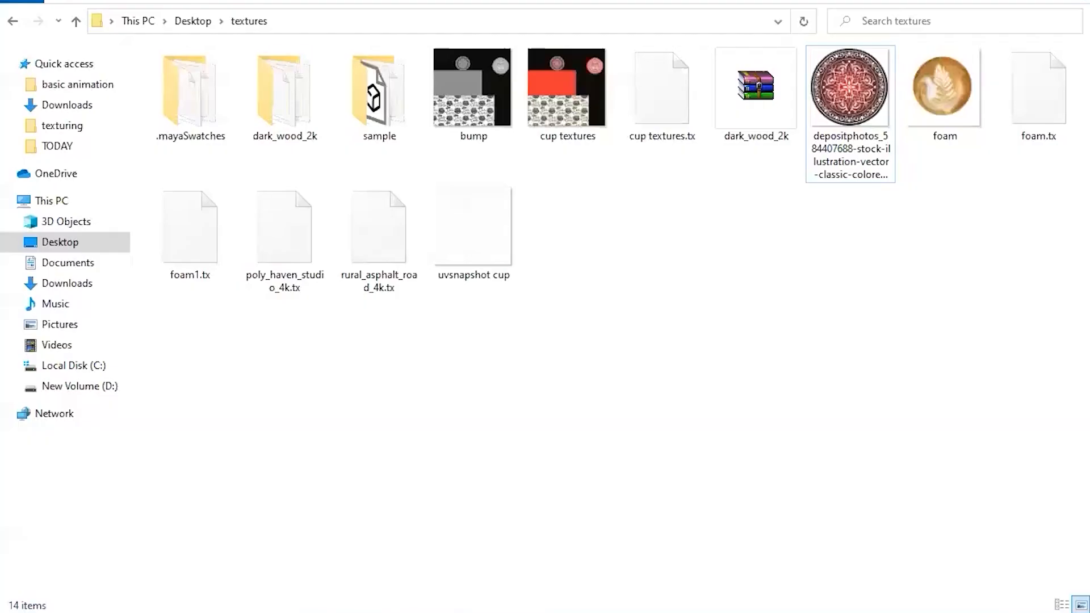
Switch to Maya and break the checker texture's connection to the Color attribute of the mug's lambert3 material.
mouse_move(560, 612)
left_click(608, 589)
left_click(1069, 43)
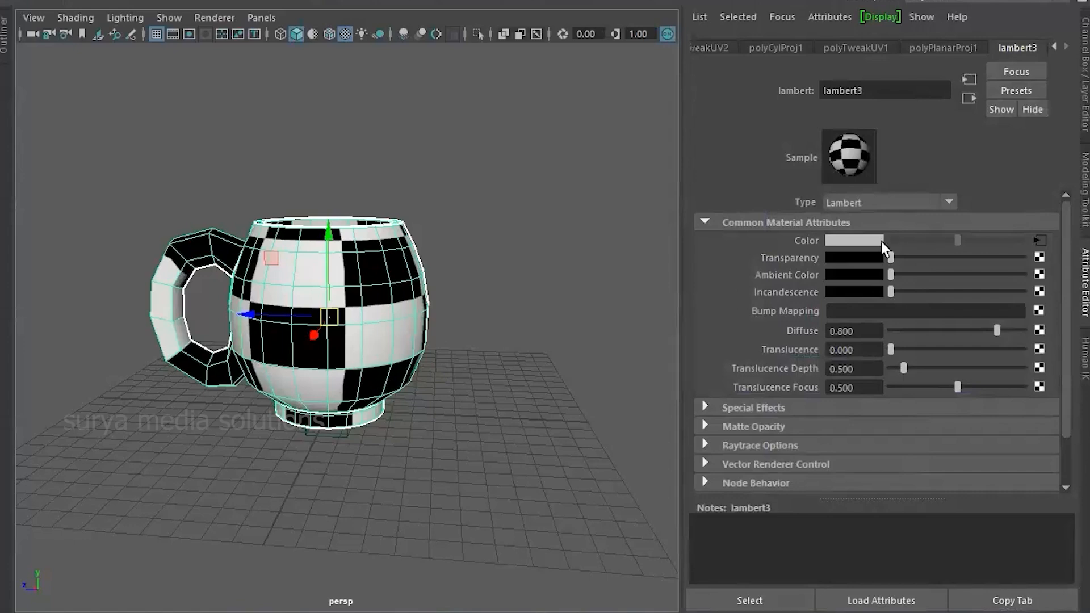
right_click(802, 236)
left_click(877, 266)
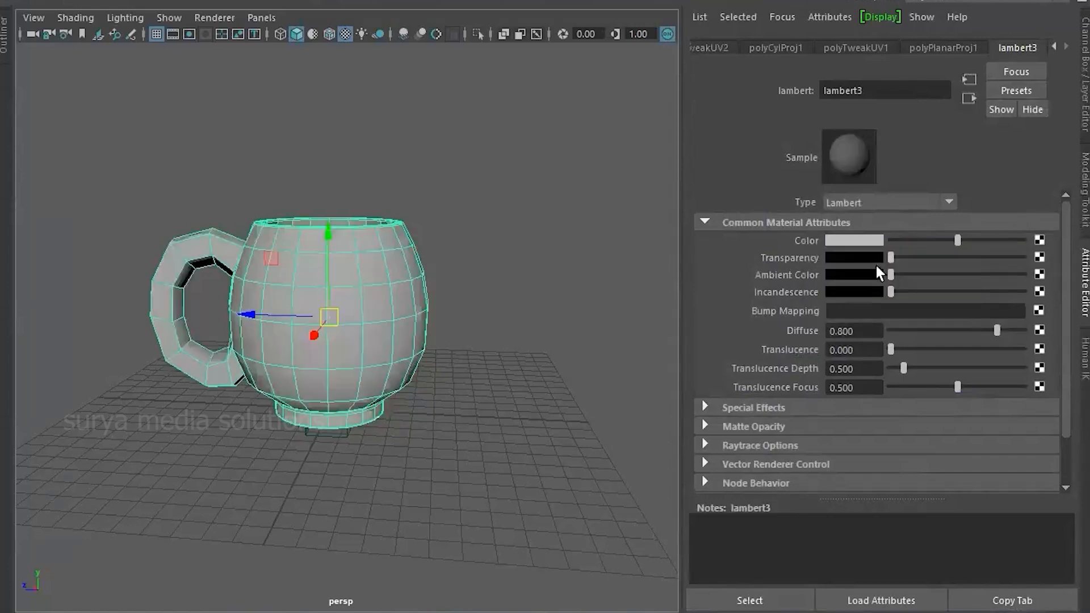
Map a File texture to the material's color and load cup texture.jpg from the Desktop's texturing folder.
left_click(1038, 240)
left_click(820, 177)
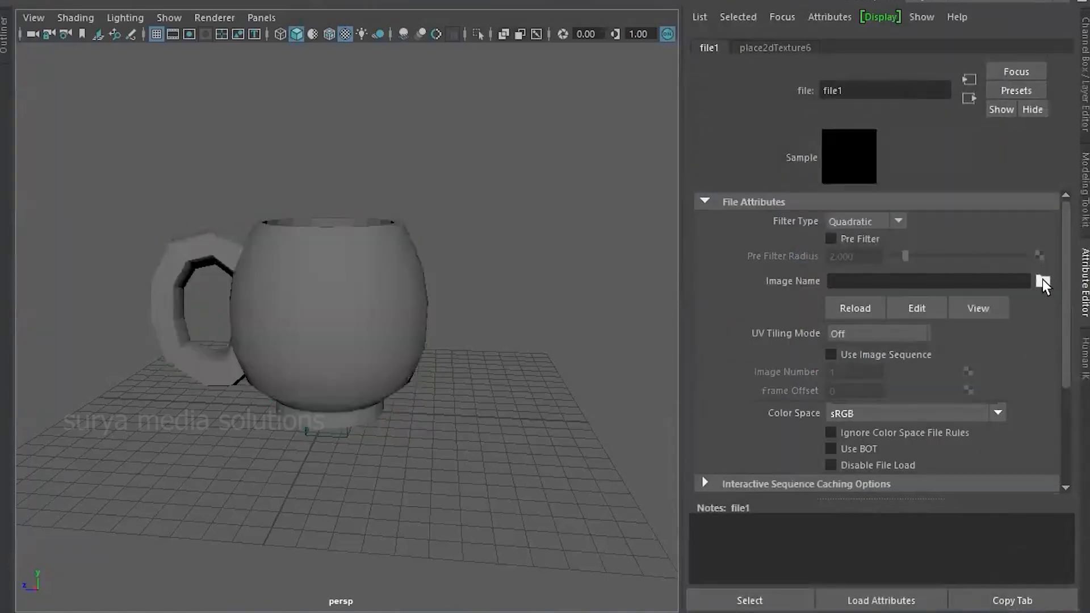
left_click(1043, 279)
left_click(134, 175)
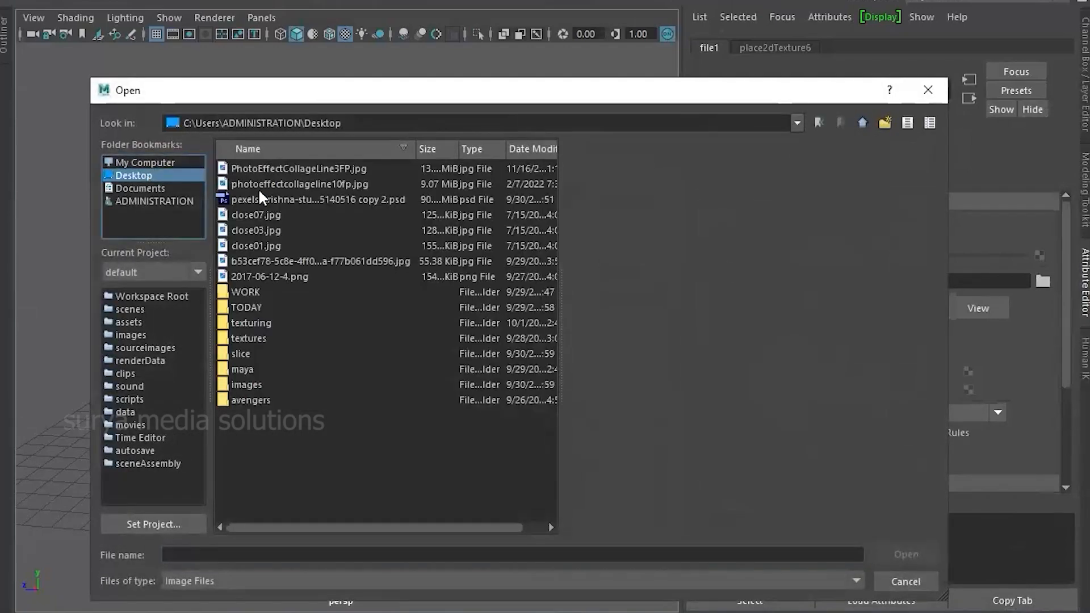
double_click(265, 327)
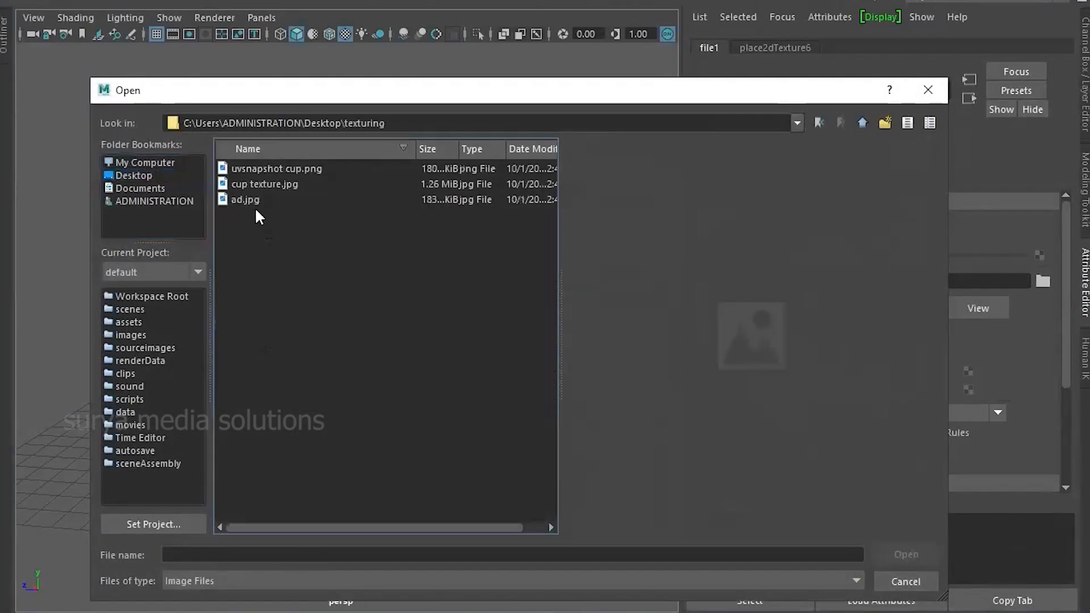
left_click(261, 184)
left_click(906, 554)
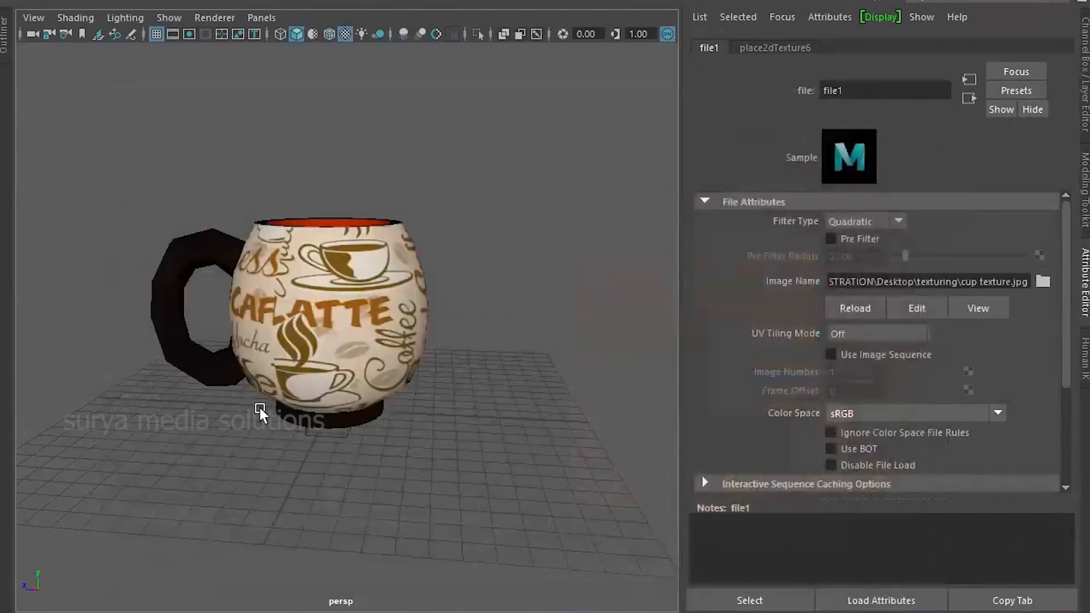
Examine the textured mug from all around, including the coffee artwork on the body, the ornament on the underside and the inside.
scroll(465, 284, "up", 5)
scroll(462, 285, "down", 6)
left_click_drag(462, 285, 506, 339, "alt")
scroll(383, 287, "up", 5)
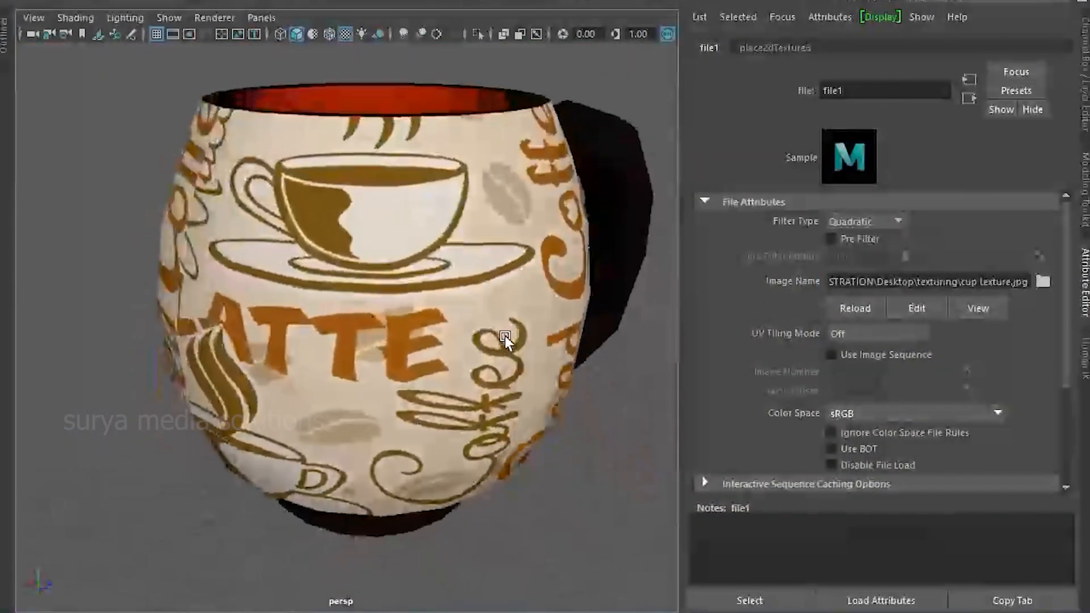
scroll(505, 340, "down", 6)
left_click_drag(243, 151, 500, 361)
right_click_drag(393, 285, 477, 134)
scroll(433, 357, "up", 5)
left_click_drag(433, 357, 401, 272, "alt")
scroll(445, 326, "up", 4)
scroll(445, 326, "down", 6)
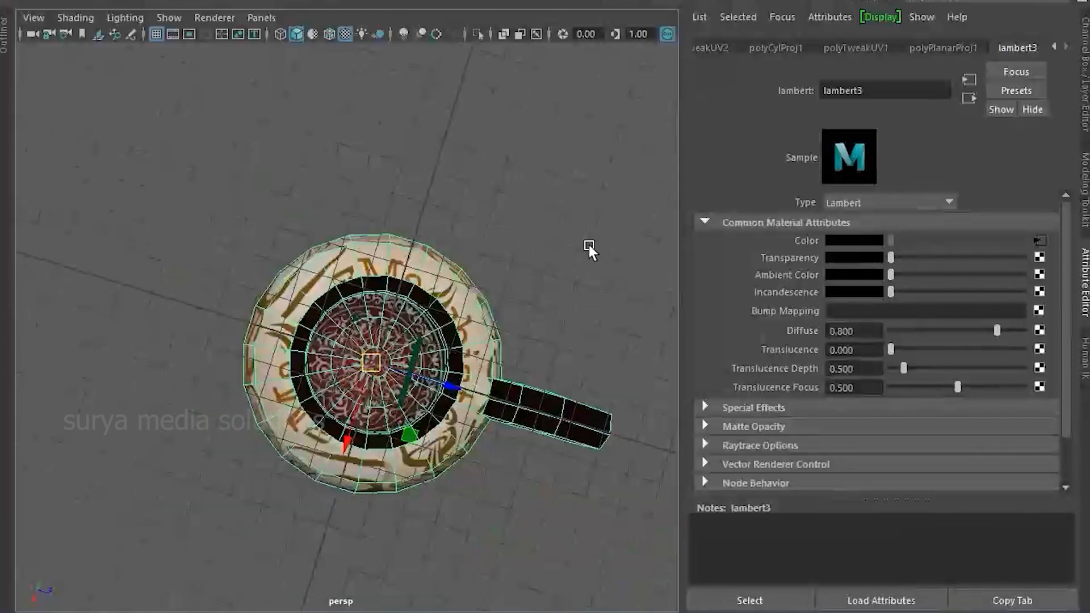
left_click(575, 253)
scroll(426, 345, "up", 4)
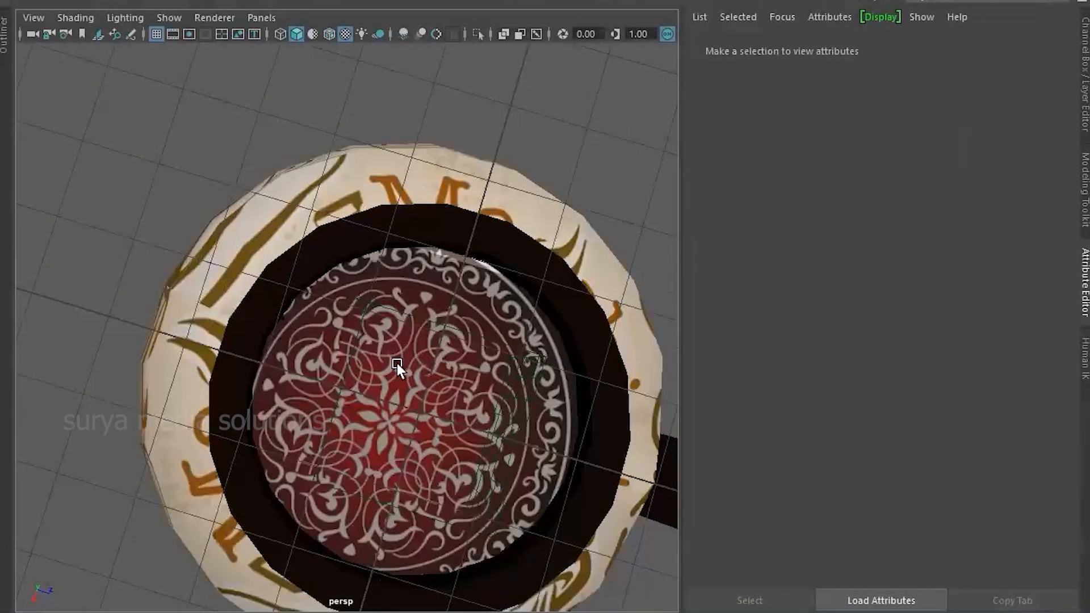
scroll(541, 358, "down", 6)
left_click_drag(489, 348, 393, 462, "alt")
scroll(417, 417, "up", 5)
left_click_drag(417, 417, 270, 413, "alt")
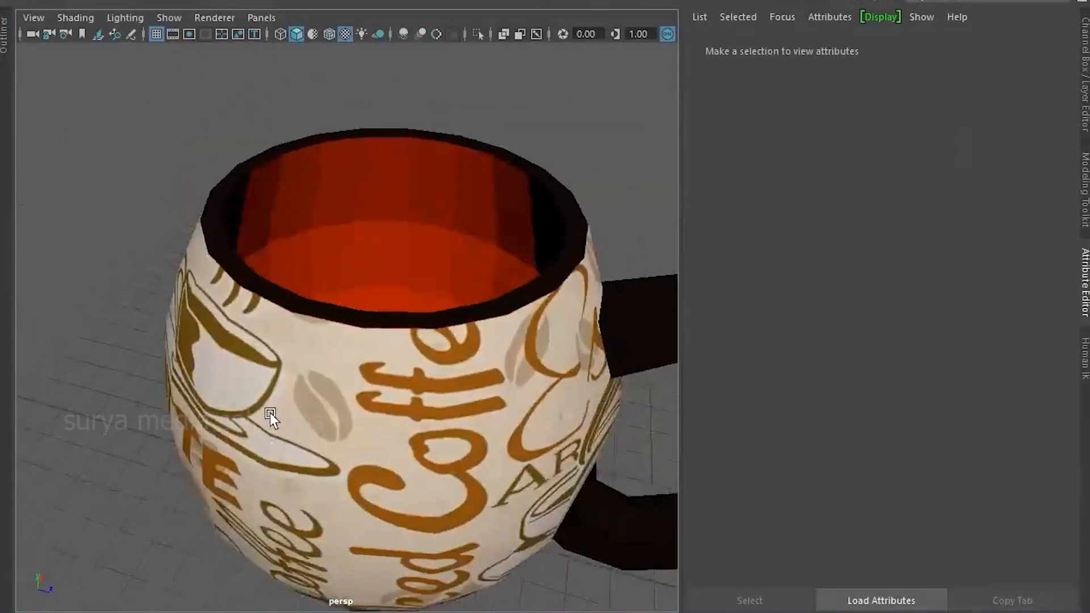